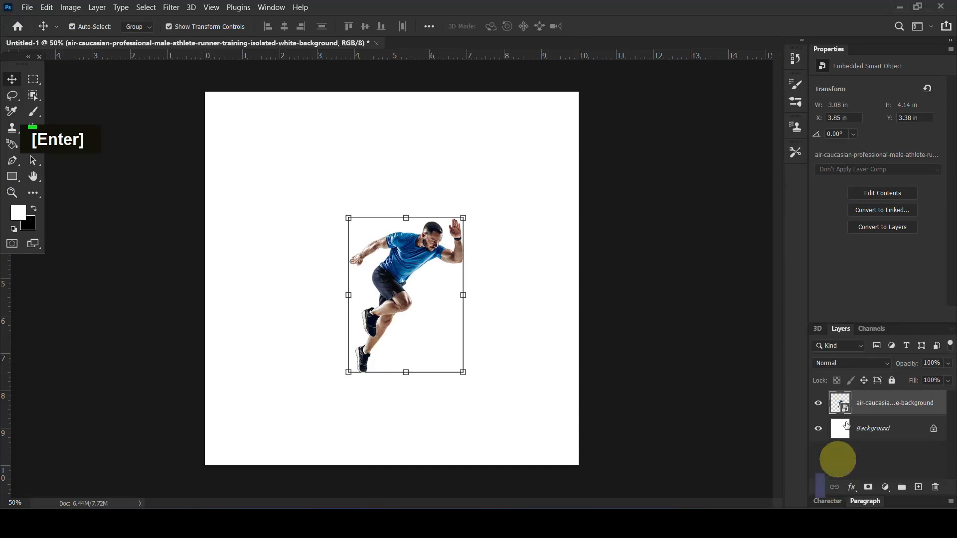
# Step: Rasterize the athlete smart object layer and deselect it
pyautogui.rightClick(929, 405)
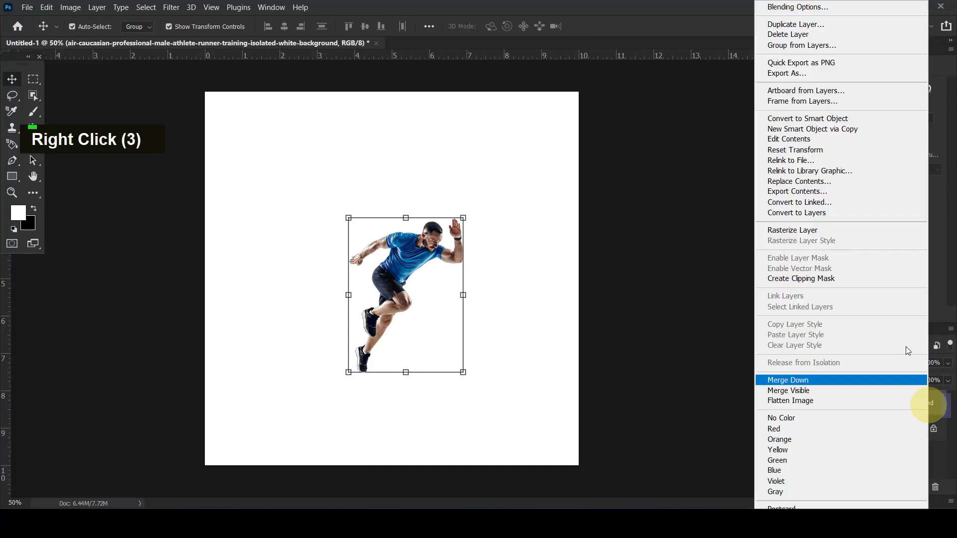
pyautogui.click(823, 231)
pyautogui.click(566, 223)
# Step: Add a Gradient Fill layer above the Background using the second Blues preset, with the angle set to 0°
pyautogui.click(861, 433)
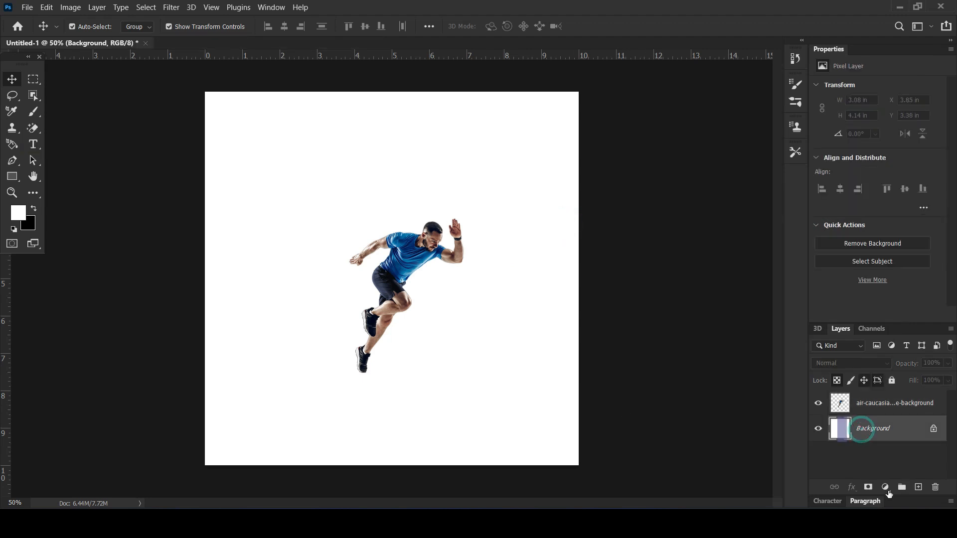
pyautogui.click(885, 489)
pyautogui.click(879, 285)
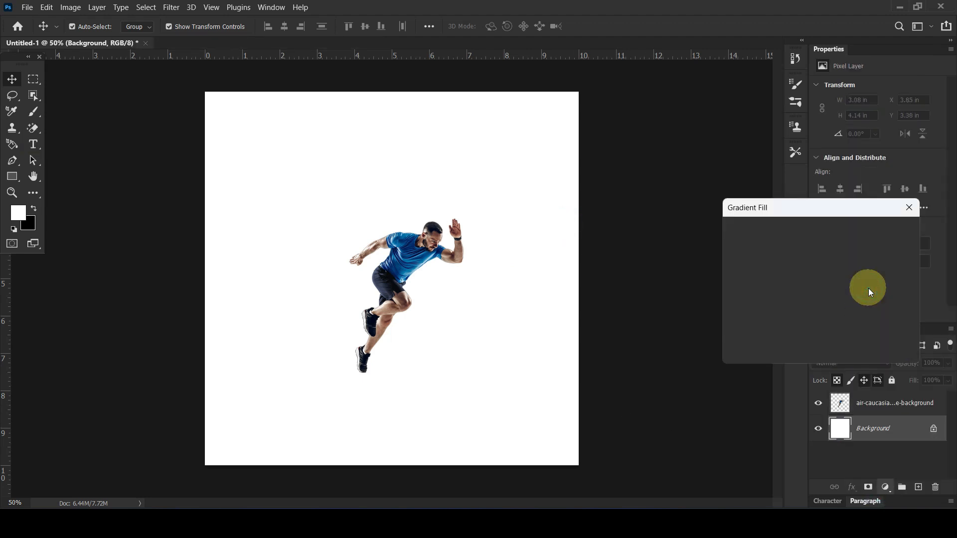
pyautogui.click(841, 234)
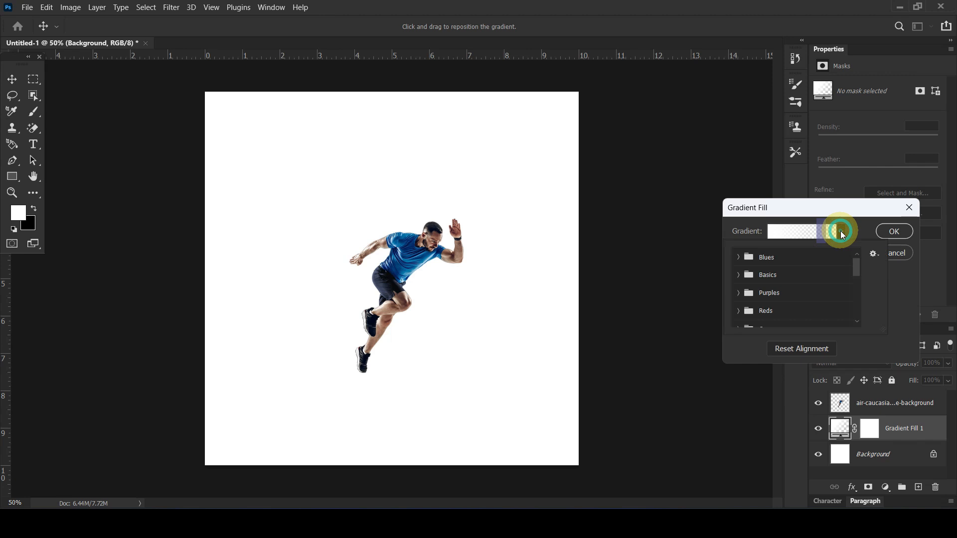
pyautogui.click(739, 257)
pyautogui.click(771, 278)
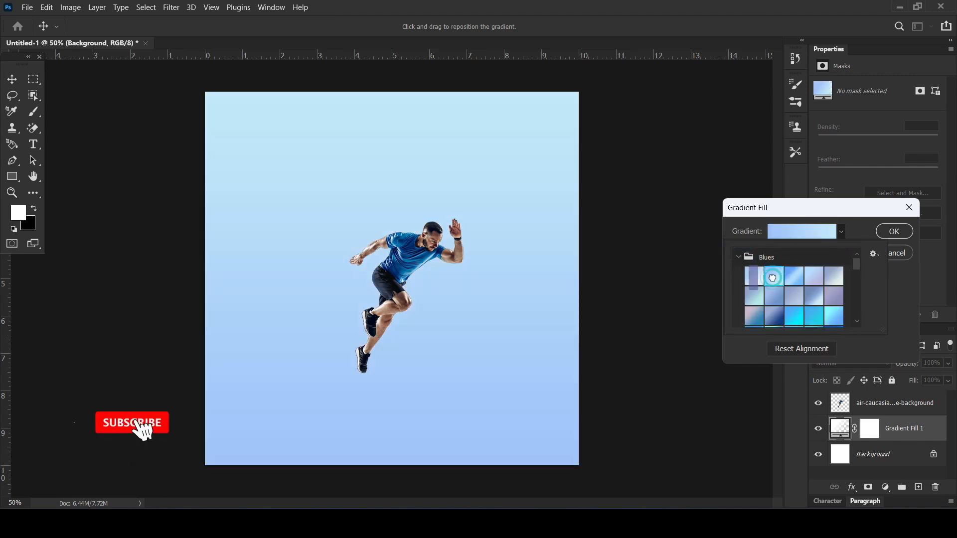
pyautogui.click(861, 242)
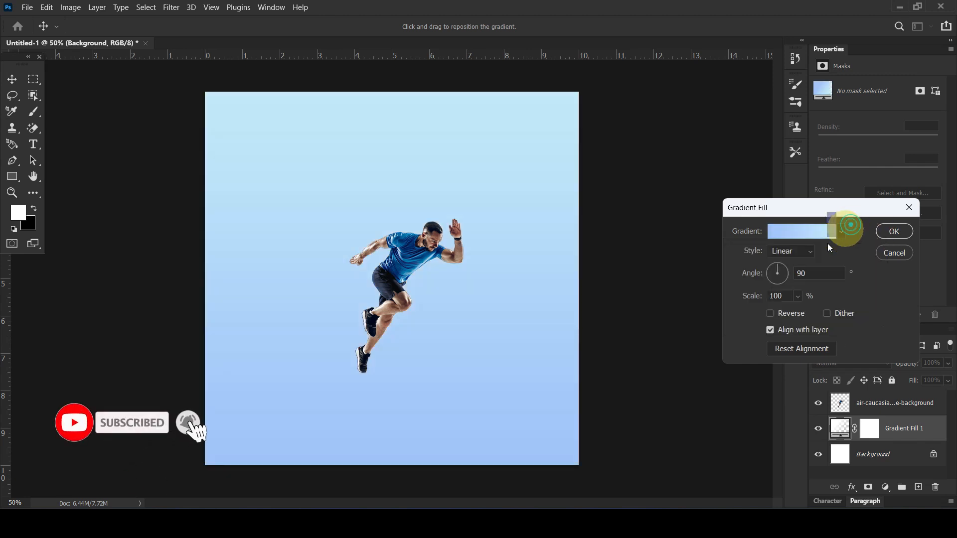
pyautogui.click(788, 272)
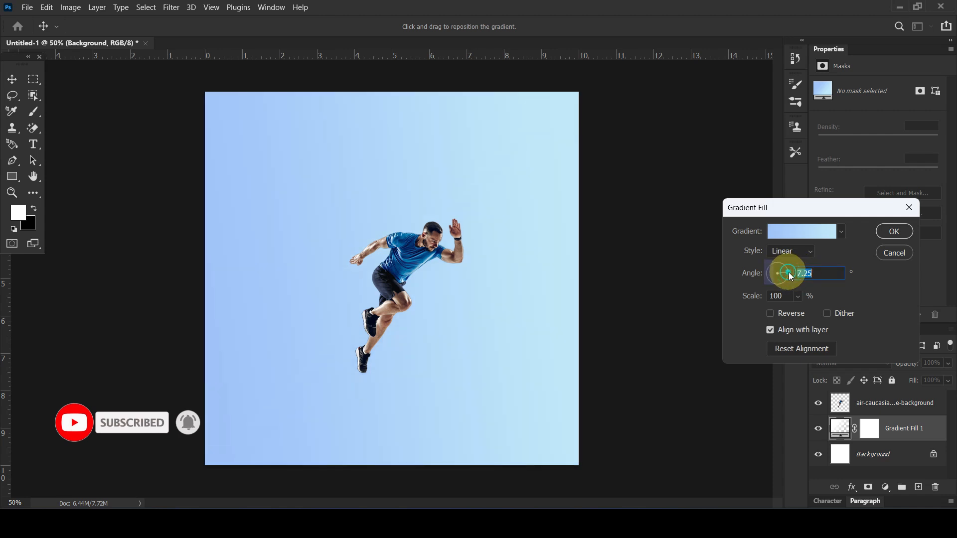
pyautogui.write('0')
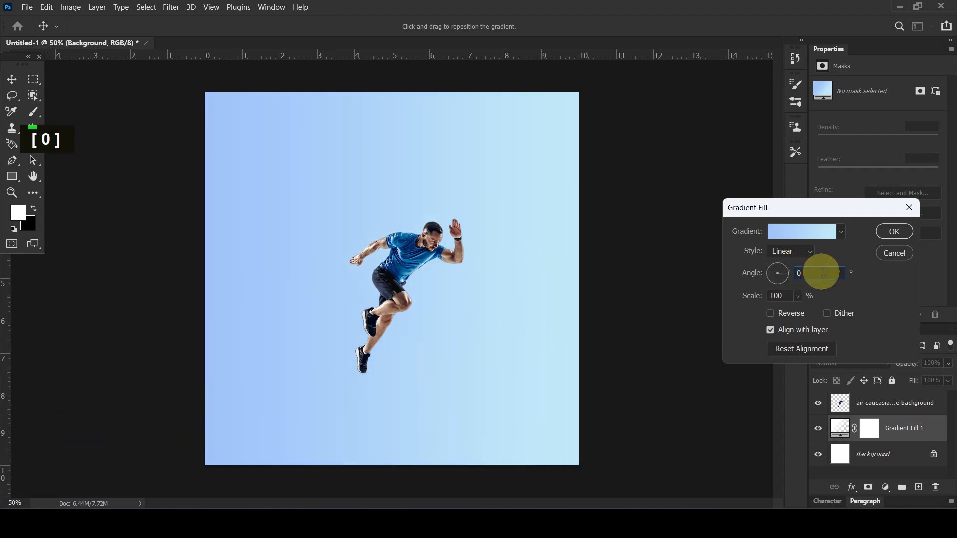
# Step: Change the color stop at the gradient's 0% location to the darker blue #255fbf
pyautogui.click(788, 231)
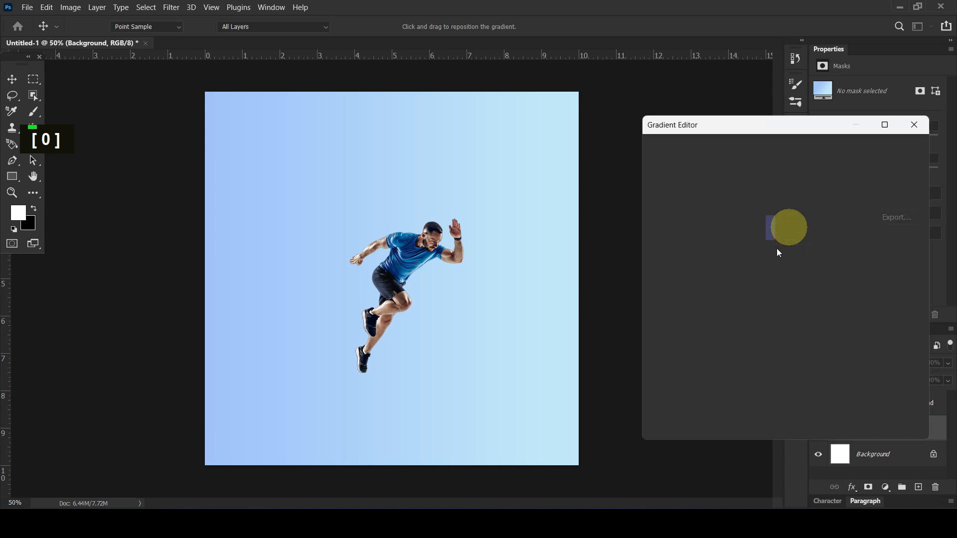
pyautogui.click(631, 315)
pyautogui.click(660, 355)
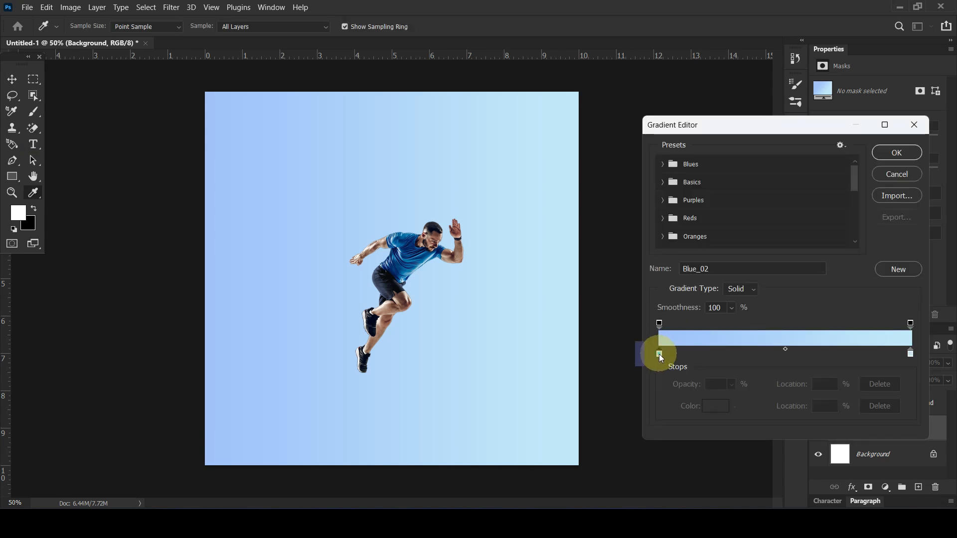
pyautogui.doubleClick(660, 355)
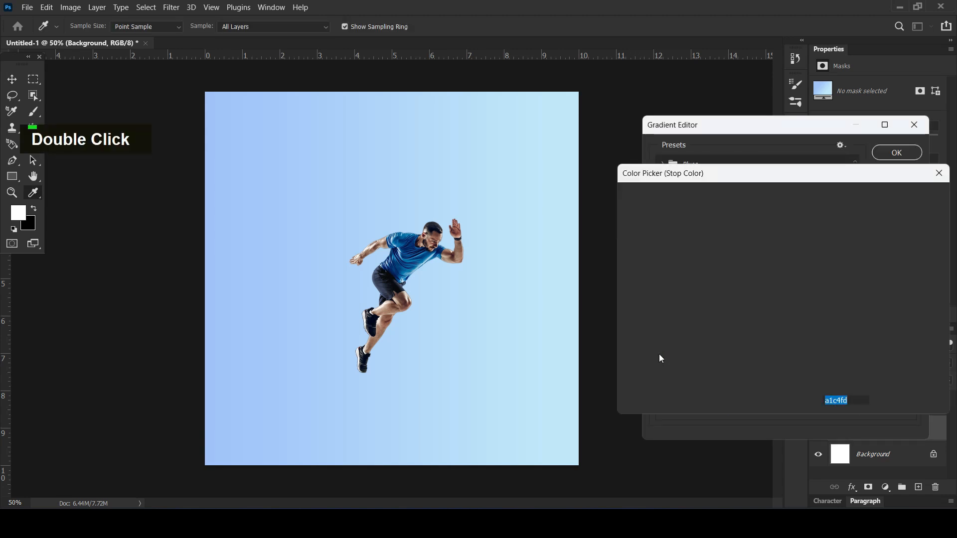
pyautogui.click(734, 205)
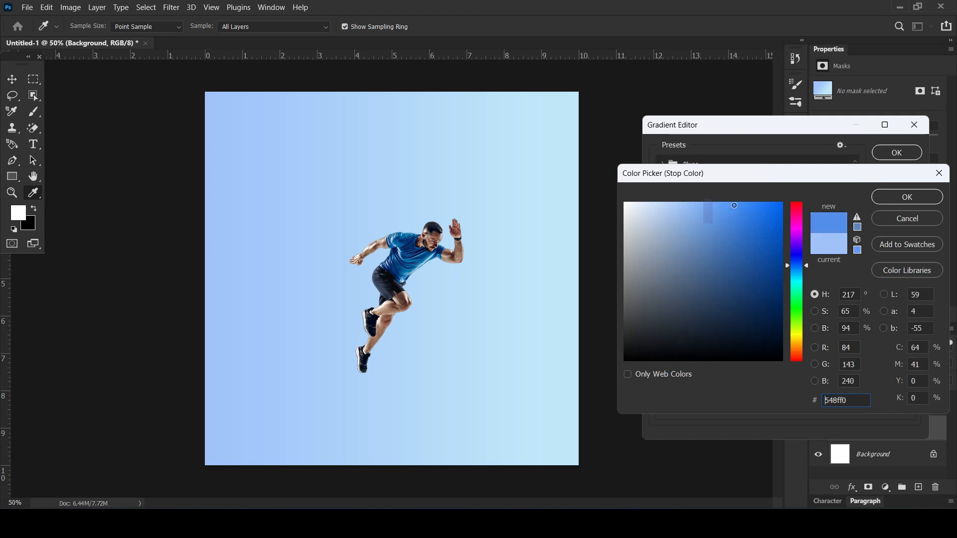
pyautogui.moveTo(742, 208); pyautogui.dragTo(745, 218)
pyautogui.click(750, 227)
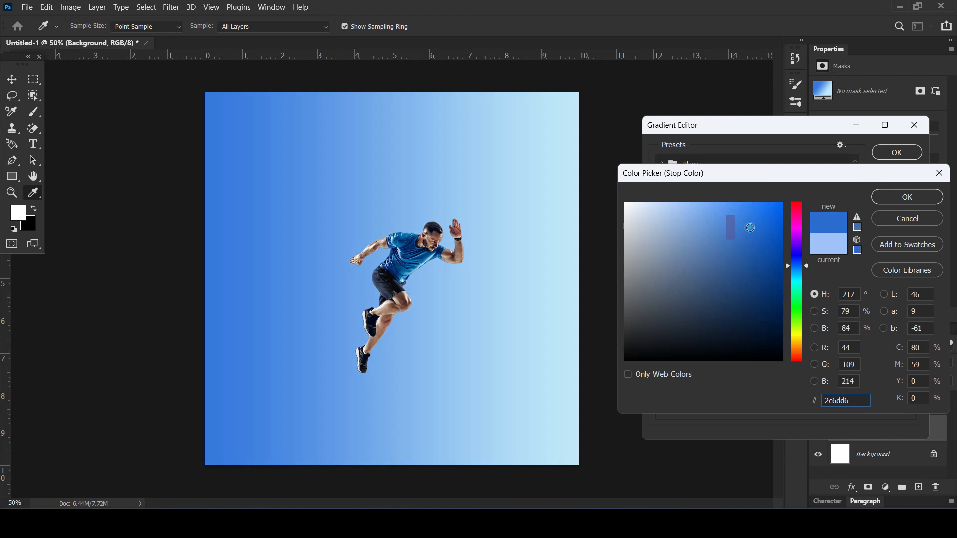
pyautogui.click(750, 236)
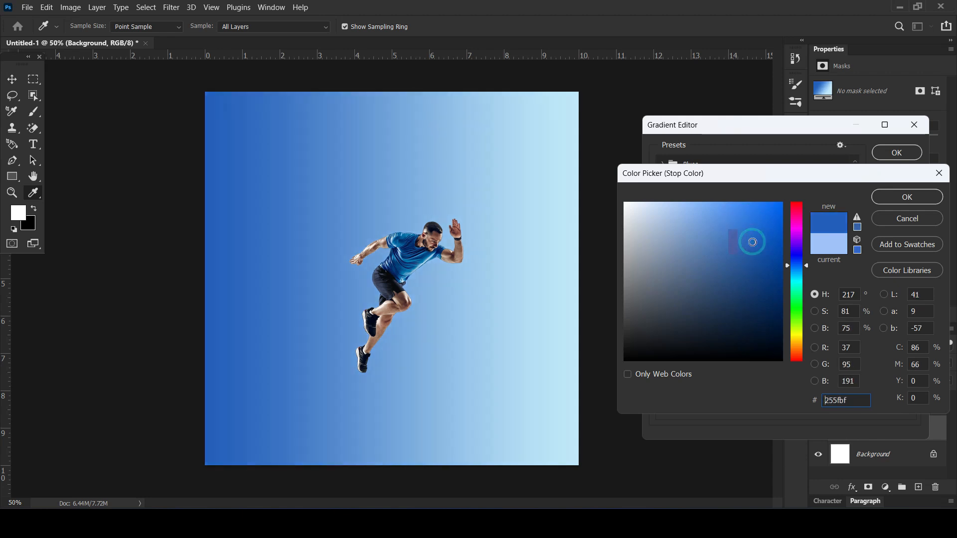
pyautogui.click(874, 199)
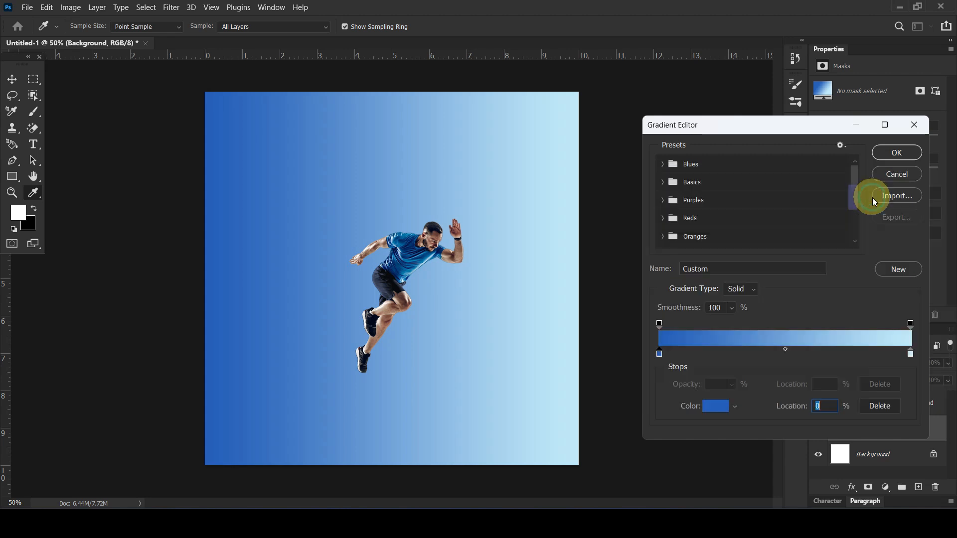
# Step: Change the color stop at the gradient's 100% location to the light blue #9fbfff
pyautogui.doubleClick(910, 354)
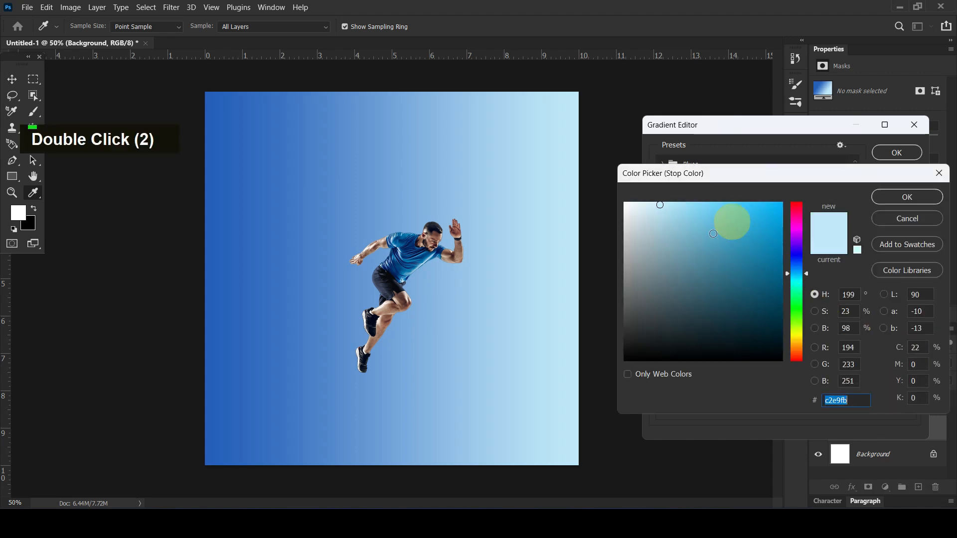
pyautogui.click(331, 208)
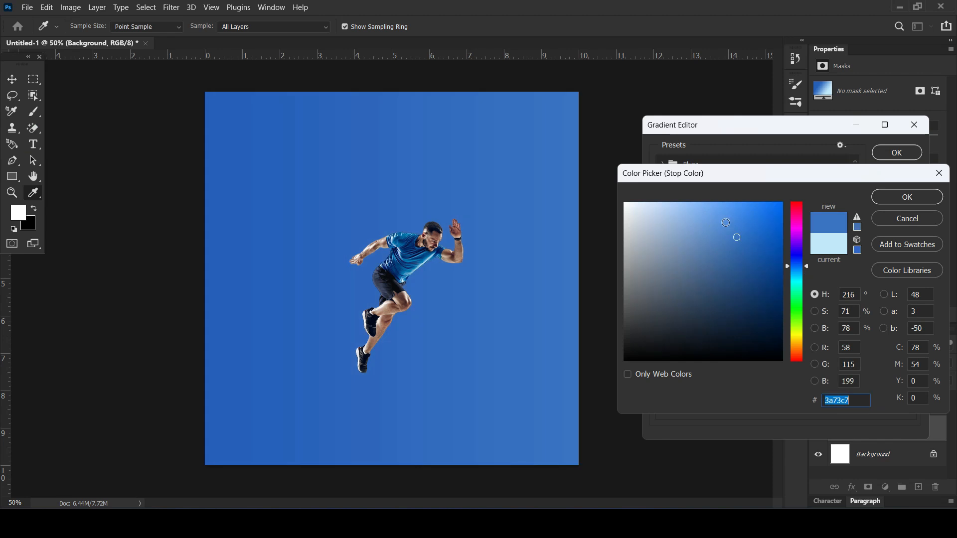
pyautogui.moveTo(725, 218); pyautogui.dragTo(706, 203)
pyautogui.moveTo(797, 271); pyautogui.dragTo(794, 264)
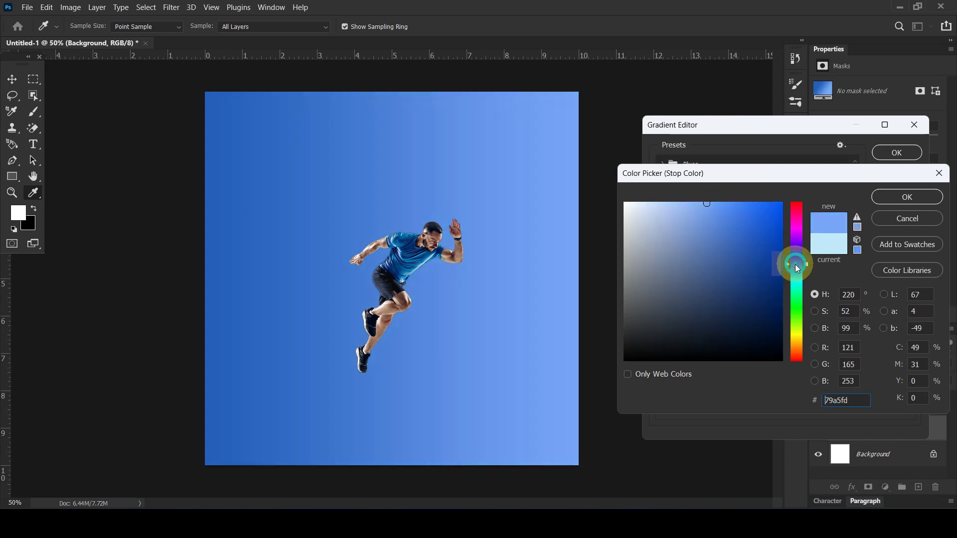
pyautogui.click(695, 206)
pyautogui.click(694, 203)
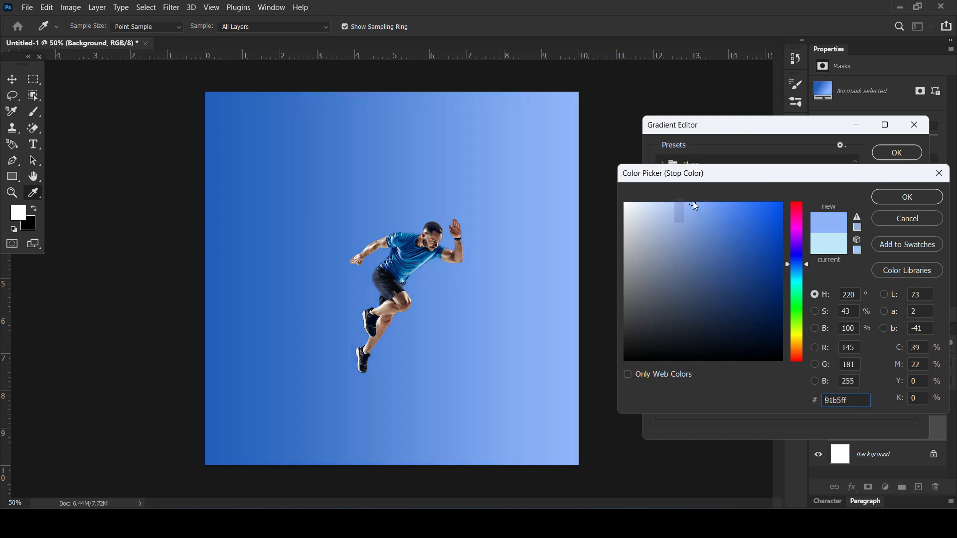
pyautogui.click(687, 205)
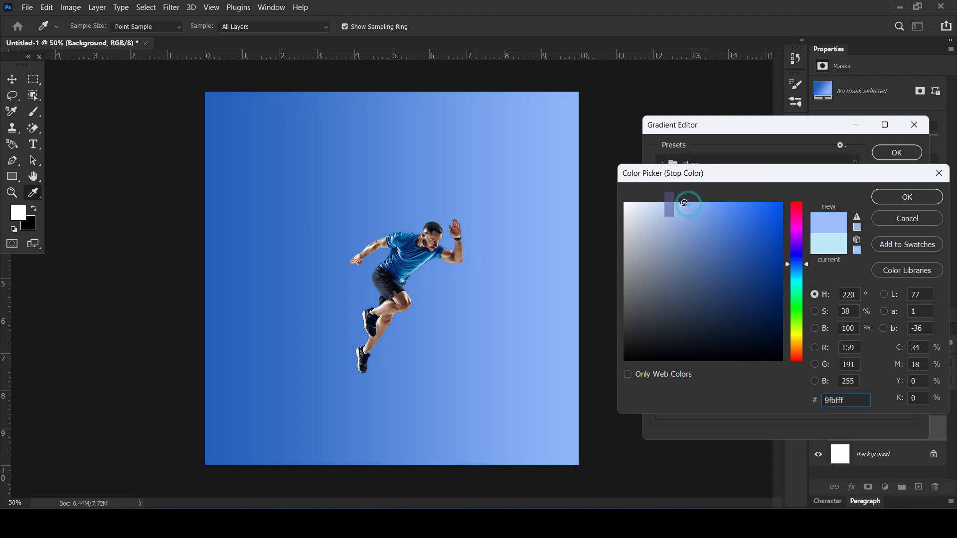
pyautogui.click(904, 204)
pyautogui.click(905, 196)
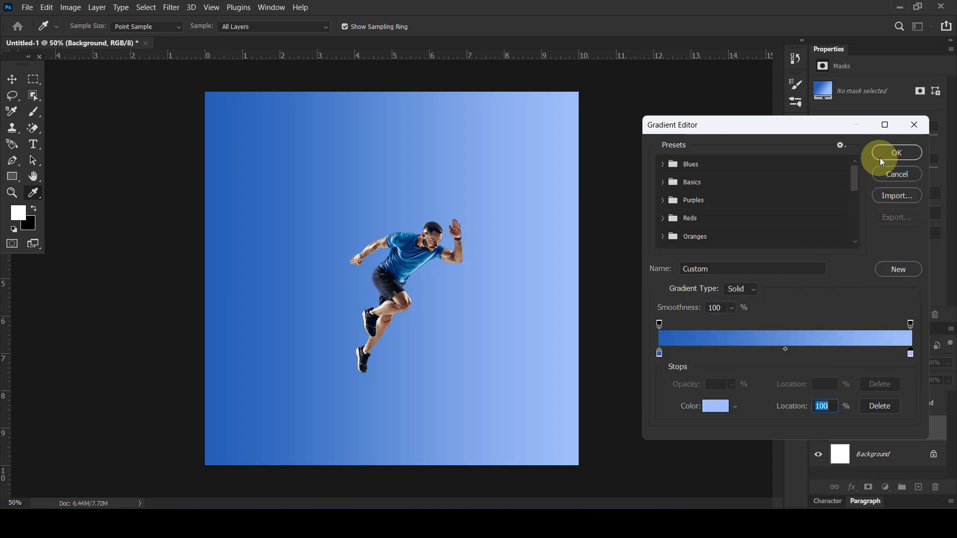
# Step: Accept the edited gradient and apply the fill with its angle set to about 28.31°
pyautogui.click(881, 154)
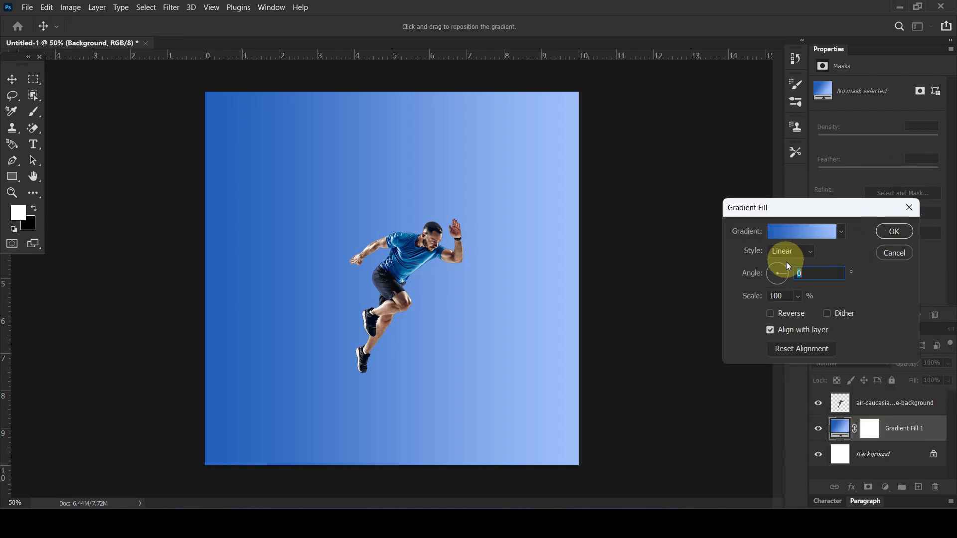
pyautogui.click(783, 271)
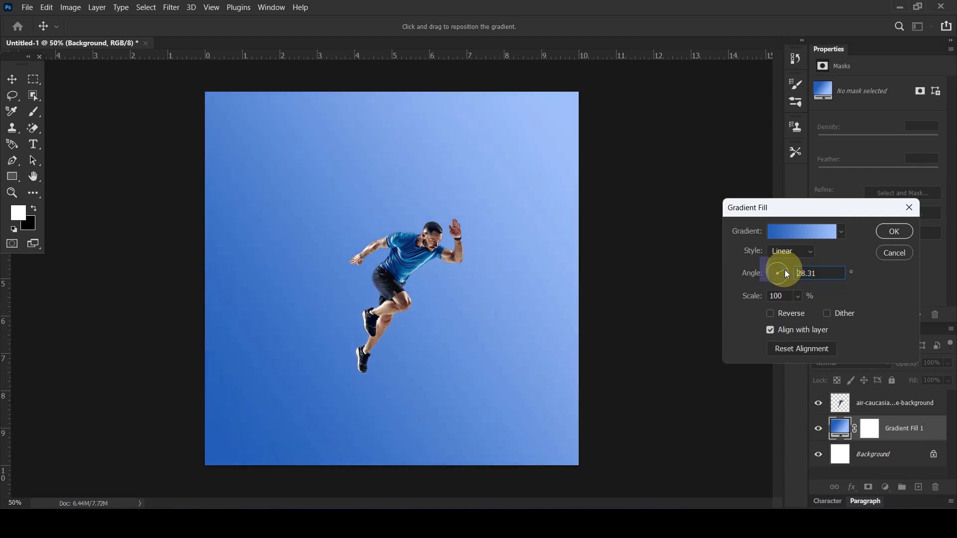
pyautogui.click(883, 233)
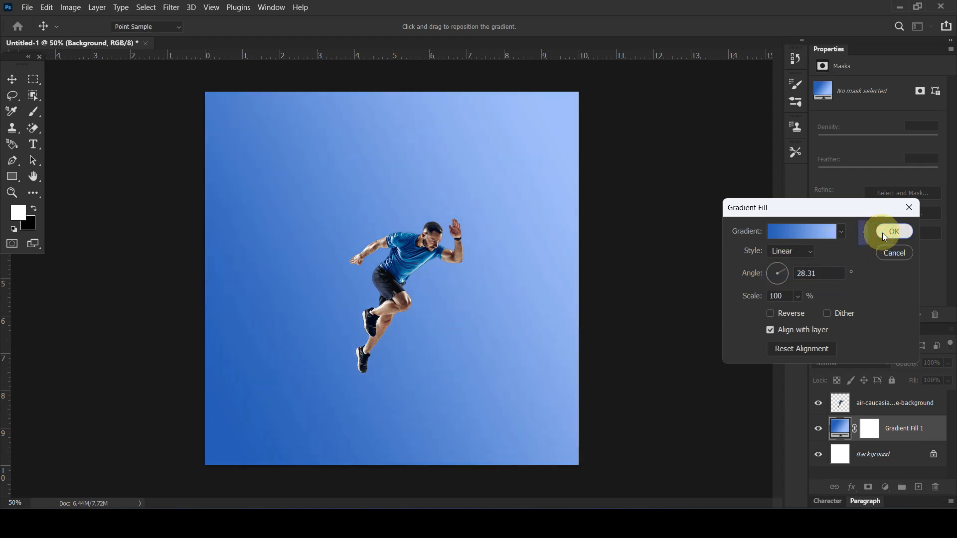
# Step: Add the horizontal text "runner" in white Nagasaki on the canvas behind the athlete
pyautogui.click(16, 80)
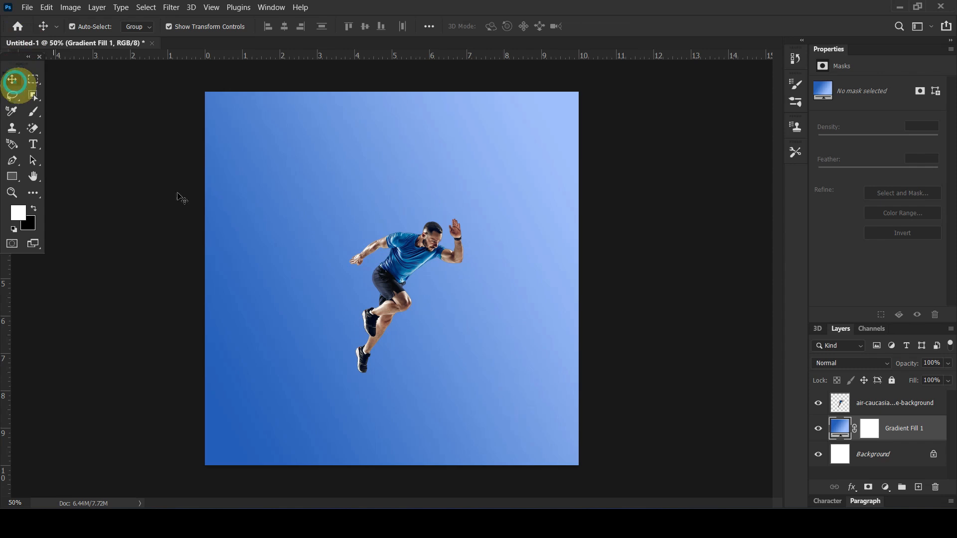
pyautogui.click(33, 144)
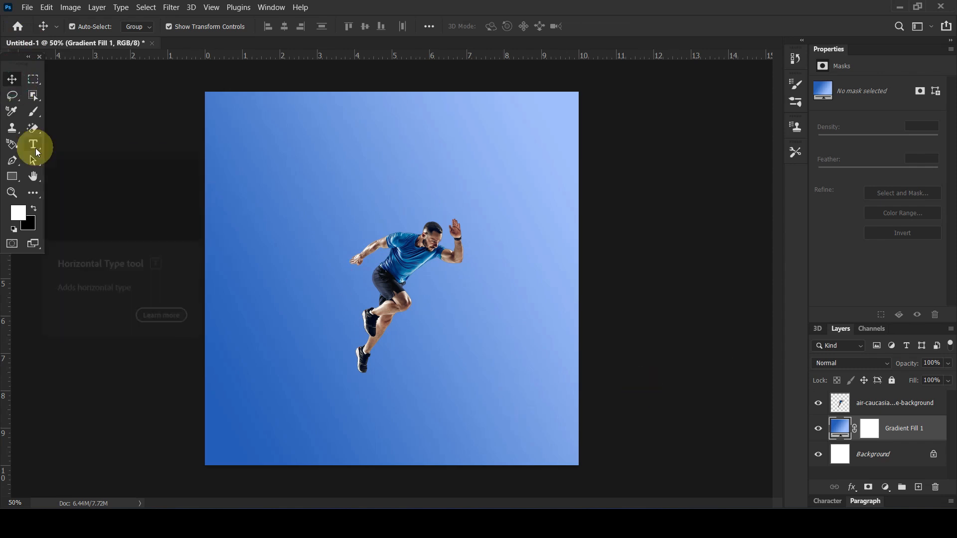
pyautogui.click(281, 211)
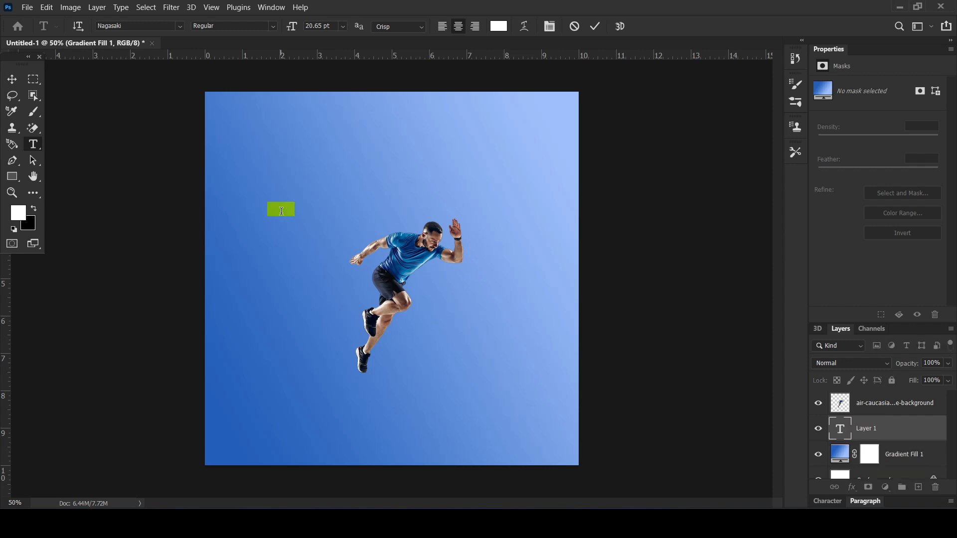
pyautogui.write('ure')
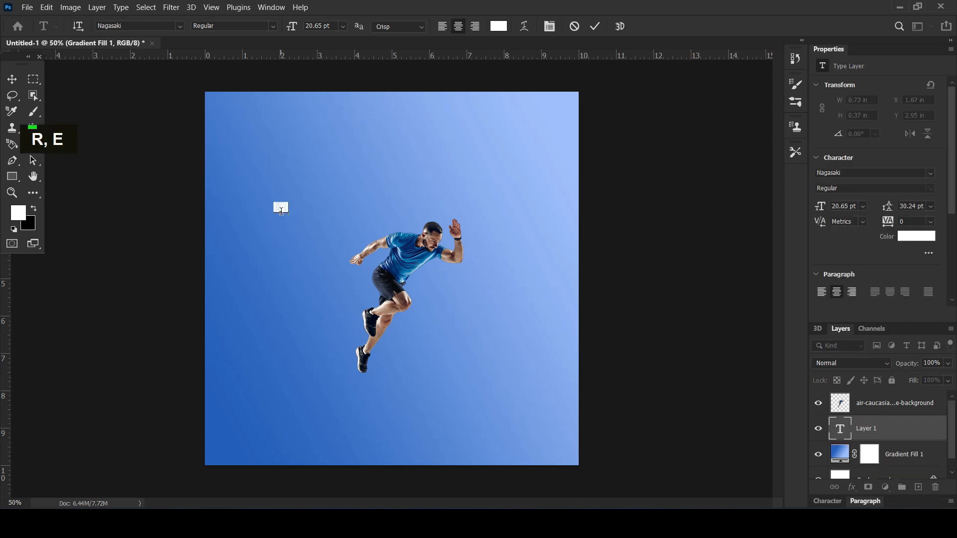
pyautogui.click(11, 79)
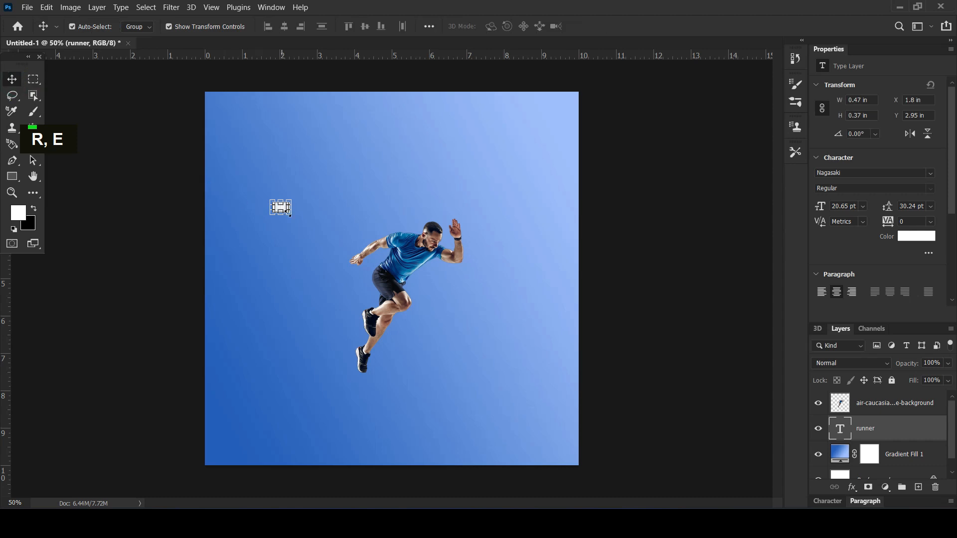
# Step: Scale the runner text up to about 5.73 in wide and center it behind the athlete
pyautogui.hotkey('ctrl', 't')
pyautogui.moveTo(290, 214); pyautogui.dragTo(436, 330)
pyautogui.moveTo(389, 268); pyautogui.dragTo(396, 225)
pyautogui.moveTo(419, 263); pyautogui.dragTo(504, 332)
pyautogui.moveTo(442, 193); pyautogui.dragTo(443, 228)
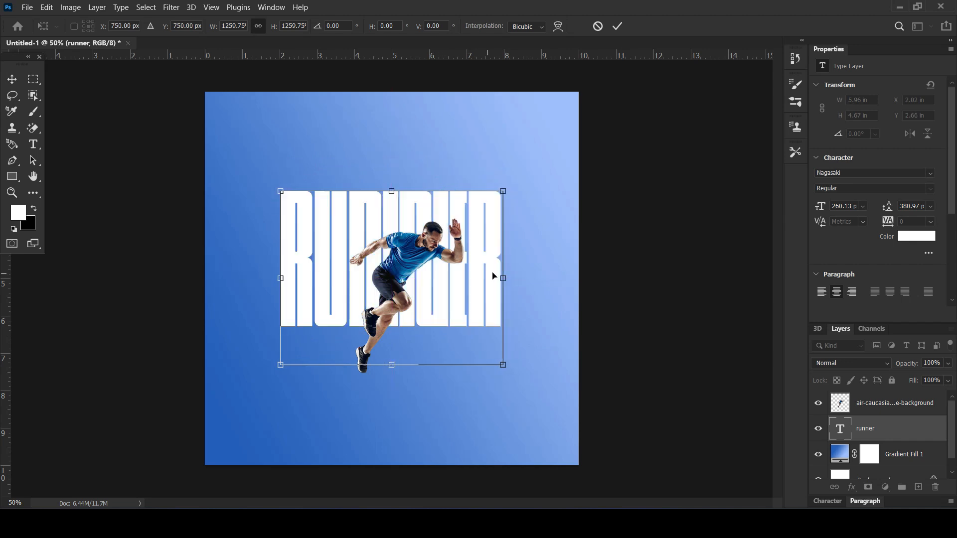
pyautogui.moveTo(504, 193); pyautogui.dragTo(500, 195)
pyautogui.press('Return')
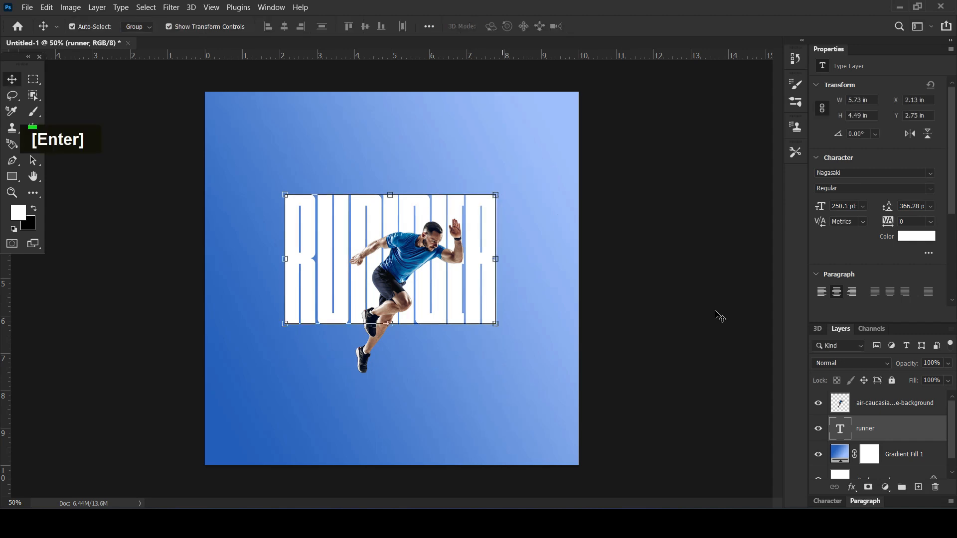
# Step: Duplicate the runner text layer and convert the copy to a smart object
pyautogui.hotkey('ctrl', 'j')
pyautogui.rightClick(892, 427)
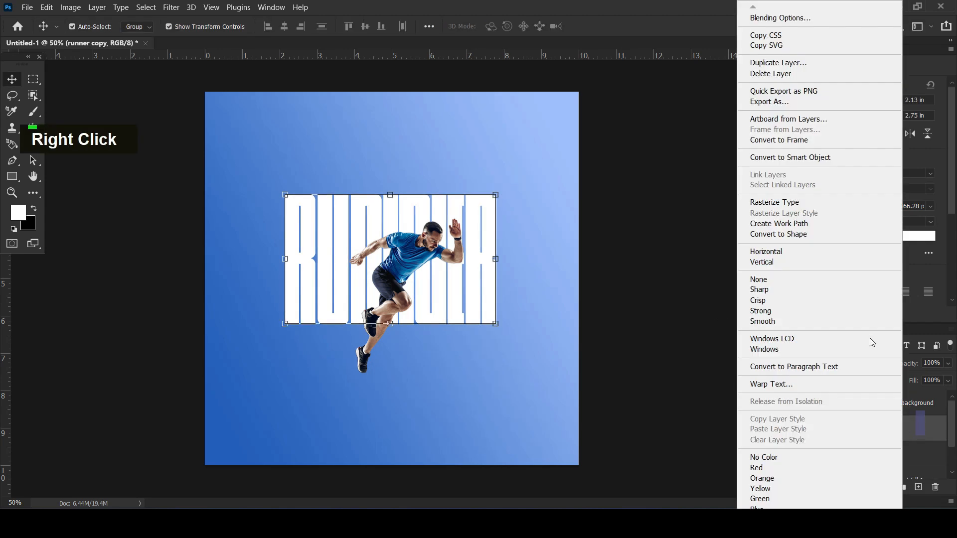
pyautogui.click(799, 157)
# Step: Move the runner copy straight down so that it sits directly beneath the original text, at about Y 5.99 in
pyautogui.moveTo(455, 209); pyautogui.dragTo(459, 328)
pyautogui.rightClick(460, 327)
pyautogui.rightClick(459, 328)
pyautogui.rightClick(459, 327)
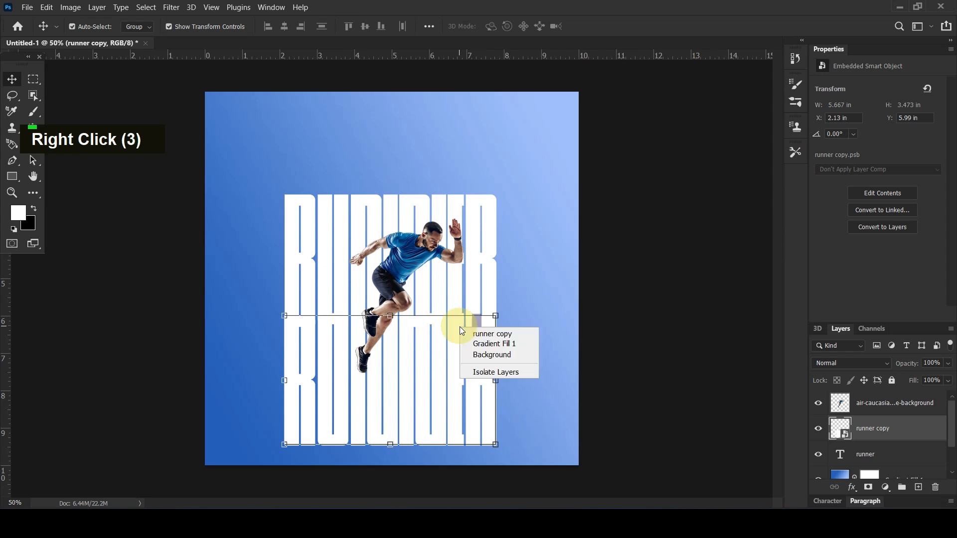
pyautogui.click(444, 347)
# Step: Flip the runner copy vertically with a free transform so it mirrors the original text
pyautogui.hotkey('ctrl', 't')
pyautogui.rightClick(458, 345)
pyautogui.rightClick(459, 344)
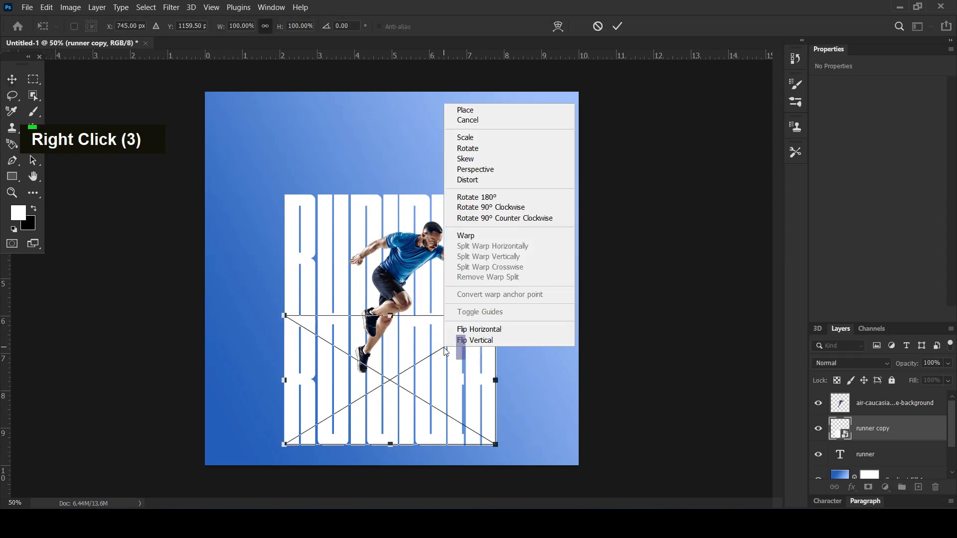
pyautogui.click(459, 342)
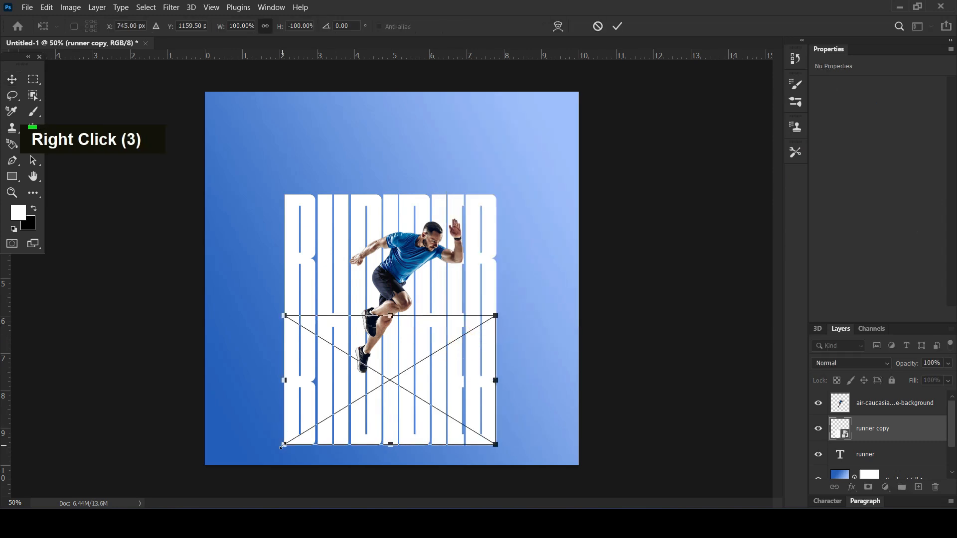
# Step: Distort the mirrored runner copy's lower corners outward past the canvas edges into a floor perspective about 16.29 in wide and 4.07 in high
pyautogui.moveTo(281, 445); pyautogui.dragTo(194, 466)
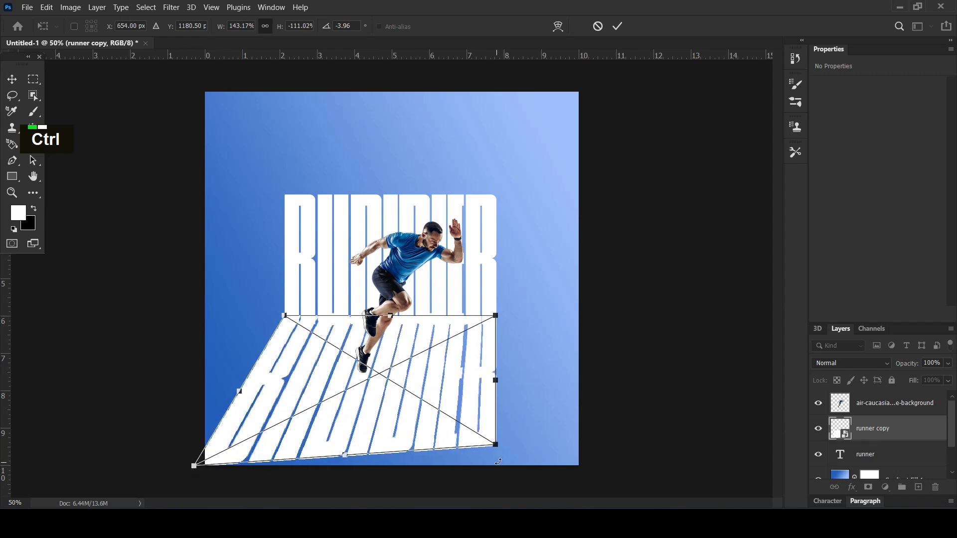
pyautogui.moveTo(495, 446); pyautogui.dragTo(590, 468)
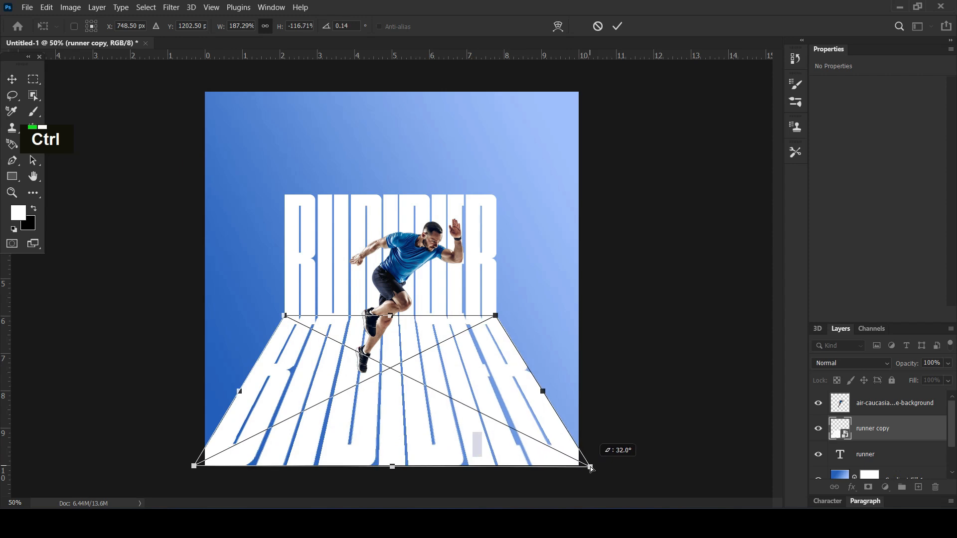
pyautogui.moveTo(591, 469); pyautogui.dragTo(713, 467)
pyautogui.moveTo(197, 464); pyautogui.dragTo(94, 467)
pyautogui.press('Return')
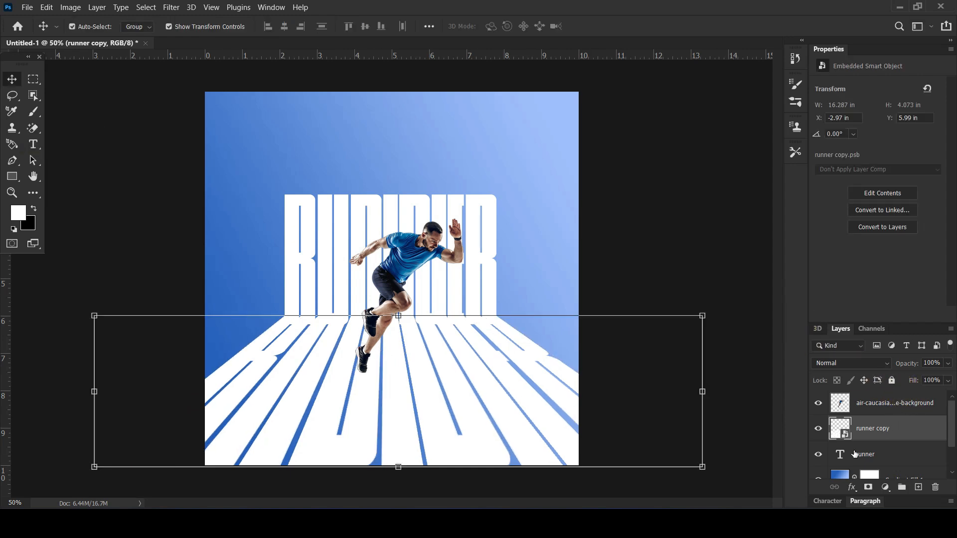
# Step: Add an inverted layer mask to the runner copy and apply a black-to-white linear gradient that fades out its lower part
pyautogui.click(868, 487)
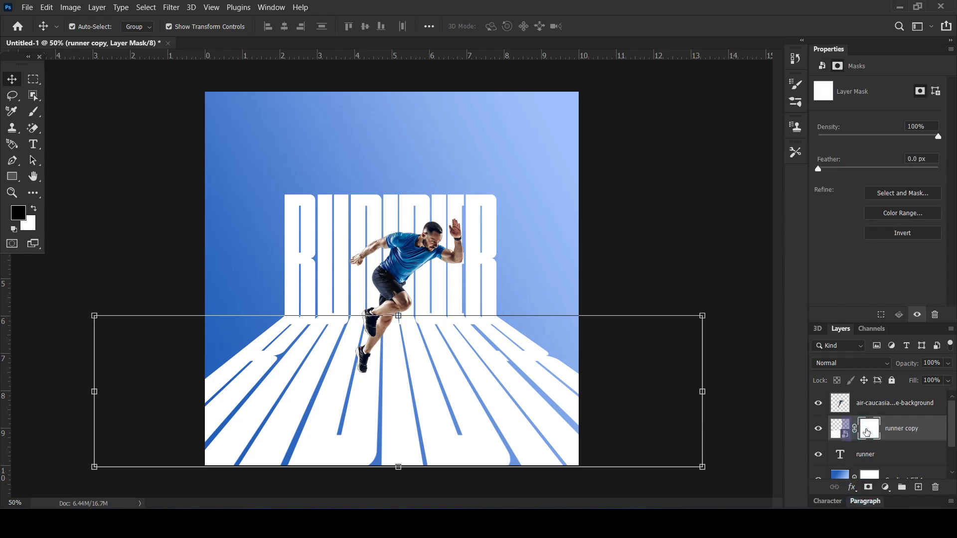
pyautogui.hotkey('ctrl', 'i')
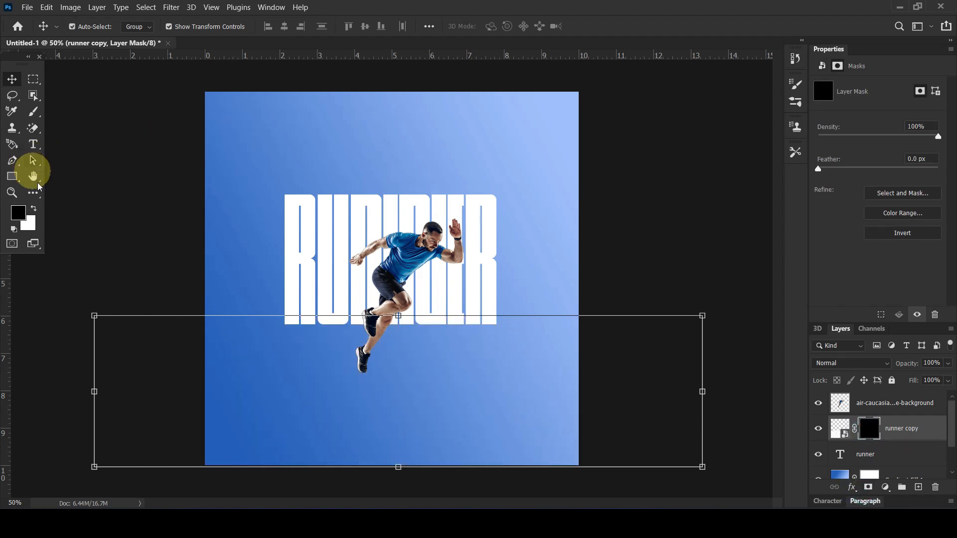
pyautogui.click(36, 192)
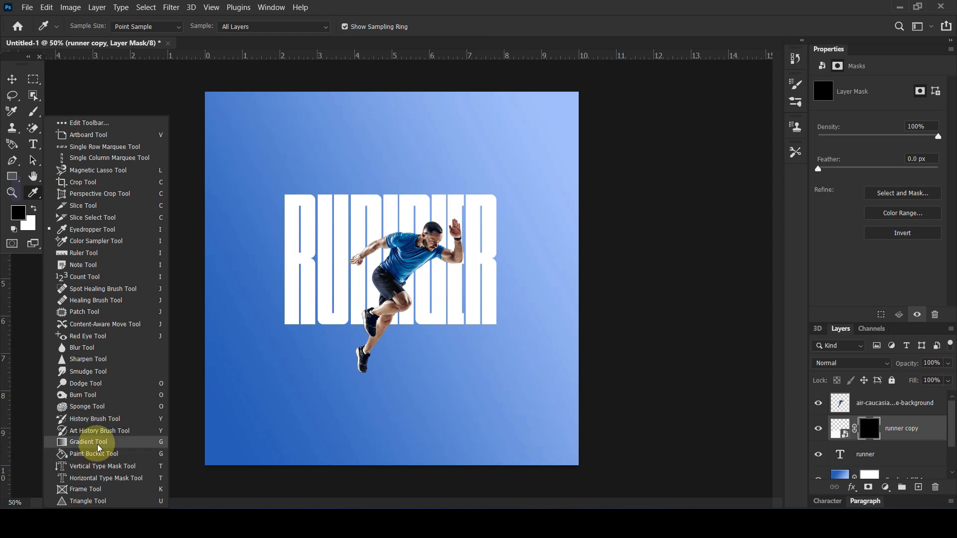
pyautogui.click(99, 446)
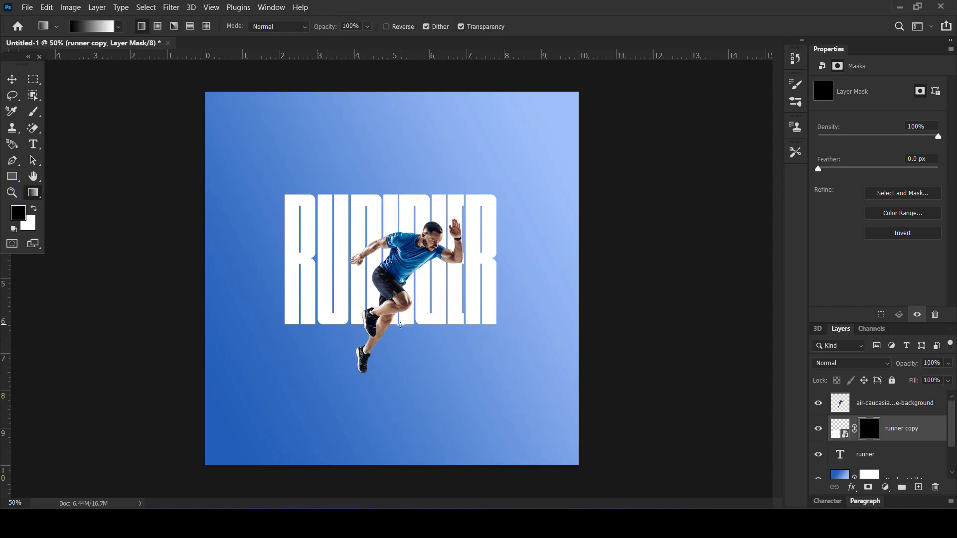
pyautogui.moveTo(400, 391); pyautogui.dragTo(400, 391)
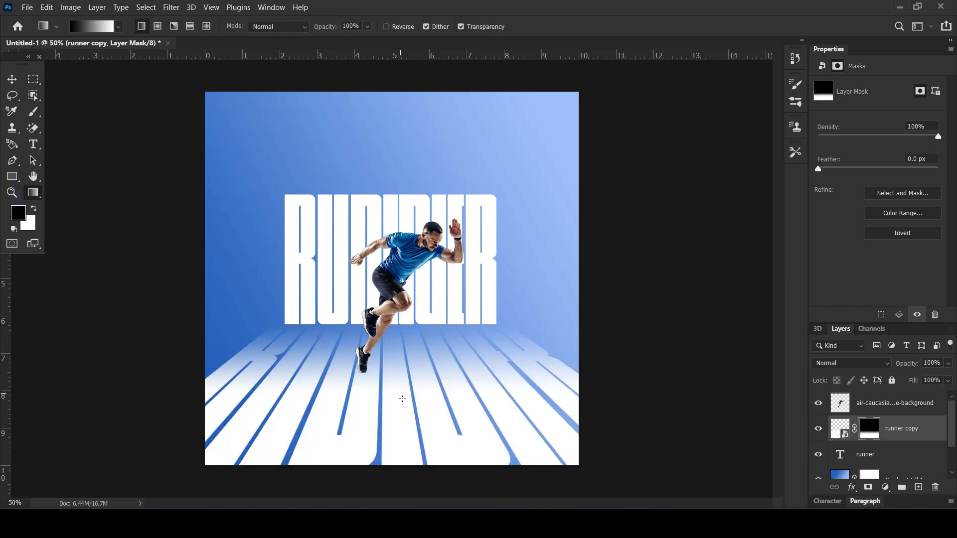
pyautogui.moveTo(404, 327); pyautogui.dragTo(404, 325)
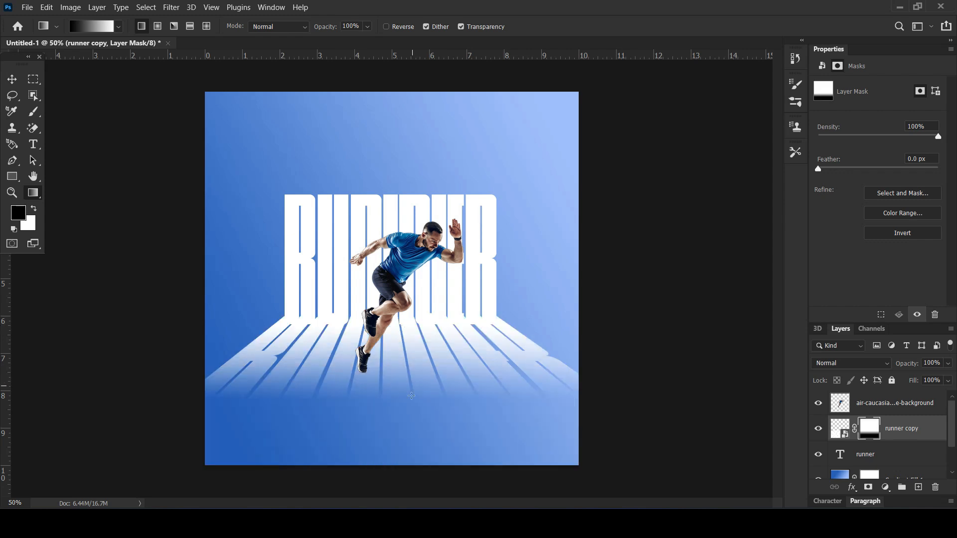
pyautogui.moveTo(412, 414); pyautogui.dragTo(412, 328)
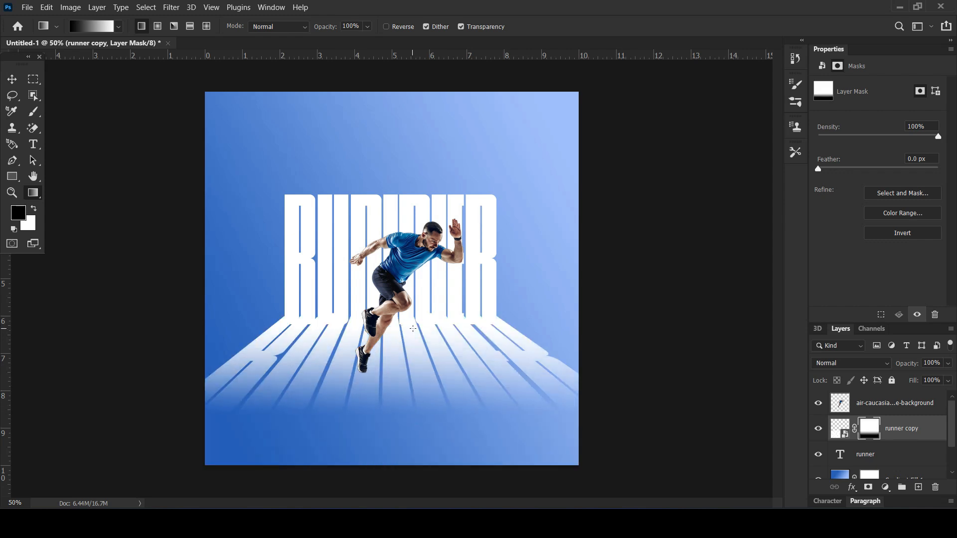
# Step: Nudge the masked runner copy down to about Y 6.32 in and lower its opacity to 78%
pyautogui.click(12, 79)
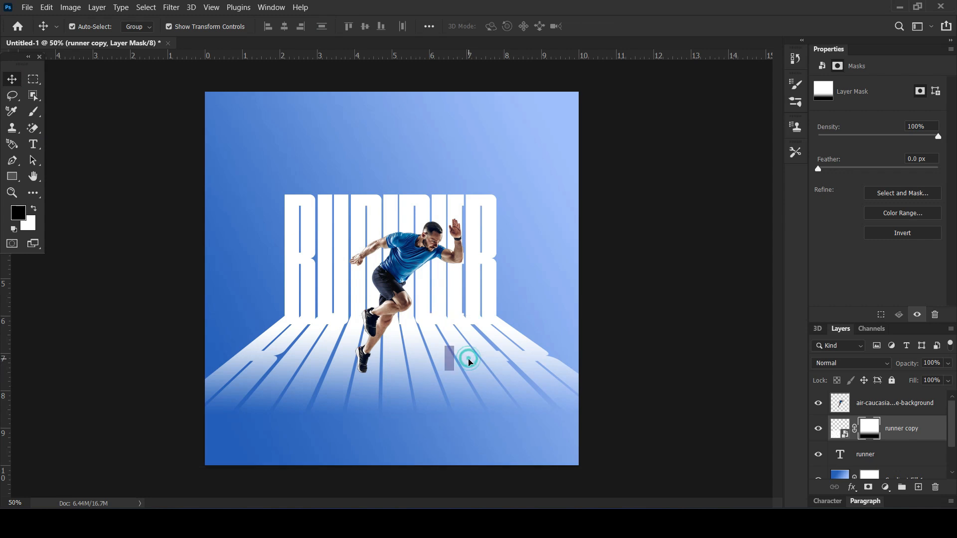
pyautogui.hotkey('shift', 'Down')
pyautogui.hotkey('shift', 'Down')
pyautogui.hotkey('shift', 'Down')
pyautogui.hotkey('shift', 'Down')
pyautogui.hotkey('shift', 'Down')
pyautogui.hotkey('shift', 'Down')
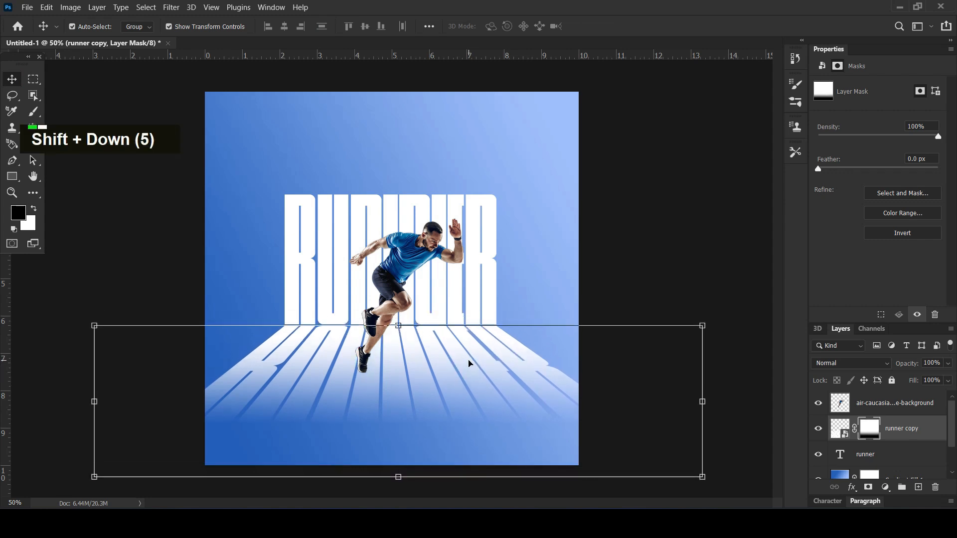
pyautogui.press('shift')
pyautogui.moveTo(899, 365); pyautogui.dragTo(881, 365)
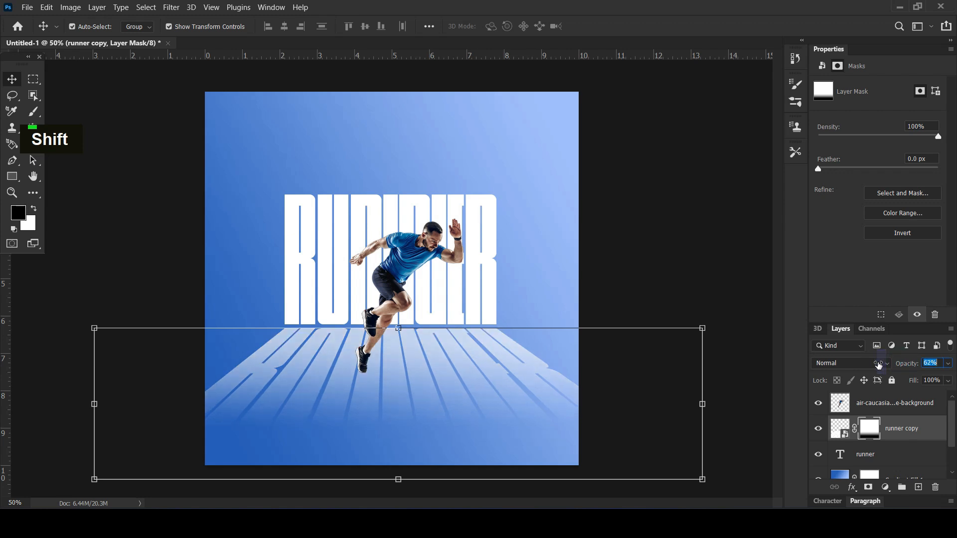
pyautogui.click(716, 199)
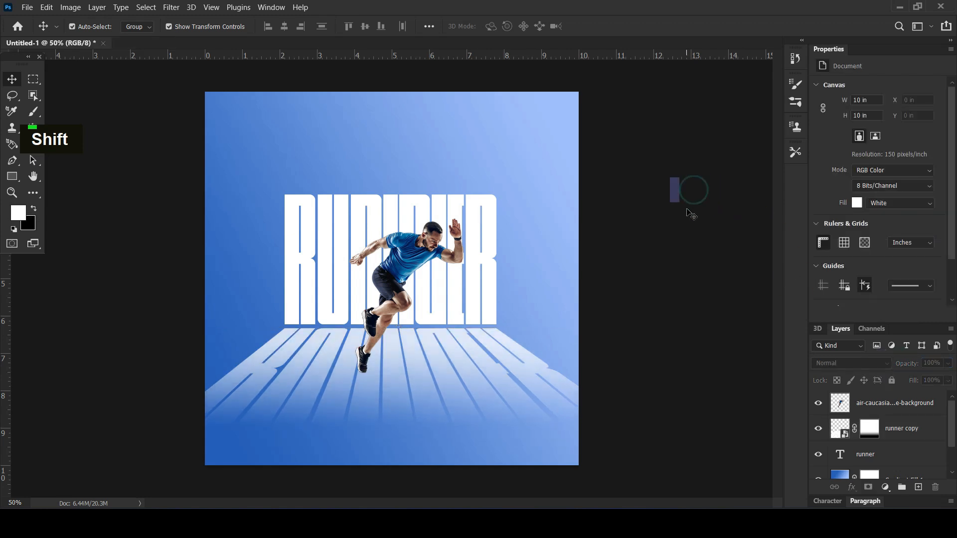
# Step: Scale the athlete down to about 2.68 × 3.61 in and nudge him down to about Y 3.65 in
pyautogui.click(427, 258)
pyautogui.moveTo(466, 214); pyautogui.dragTo(453, 224)
pyautogui.press('Return')
pyautogui.hotkey('shift', 'Down')
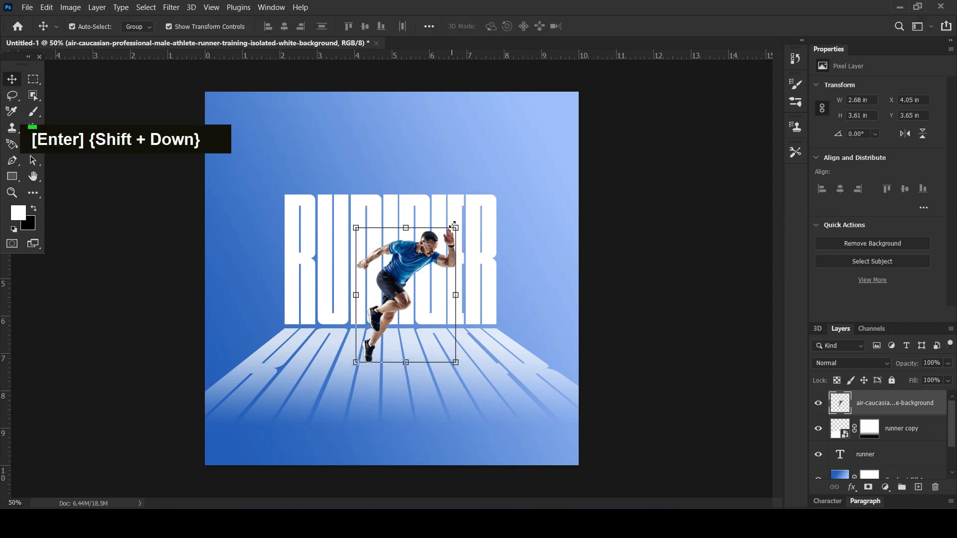
# Step: Apply a Gaussian Blur with a radius of about 2 pixels to the runner copy
pyautogui.click(509, 363)
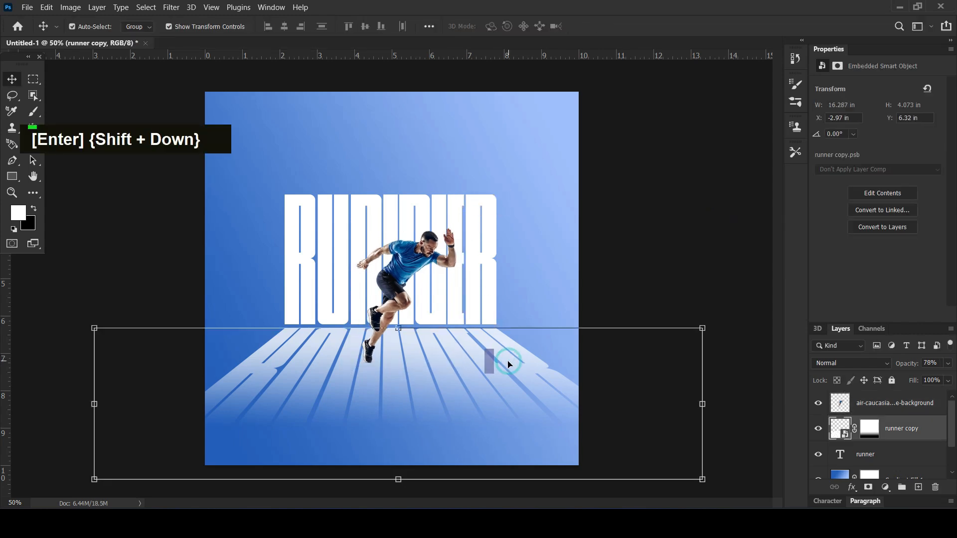
pyautogui.click(171, 7)
pyautogui.moveTo(197, 157)
pyautogui.click(354, 203)
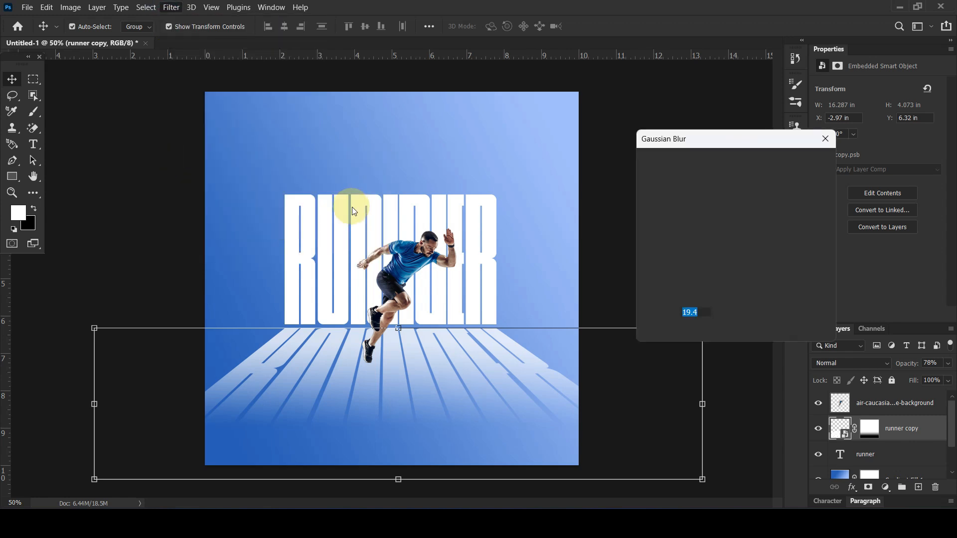
pyautogui.moveTo(684, 328); pyautogui.dragTo(660, 328)
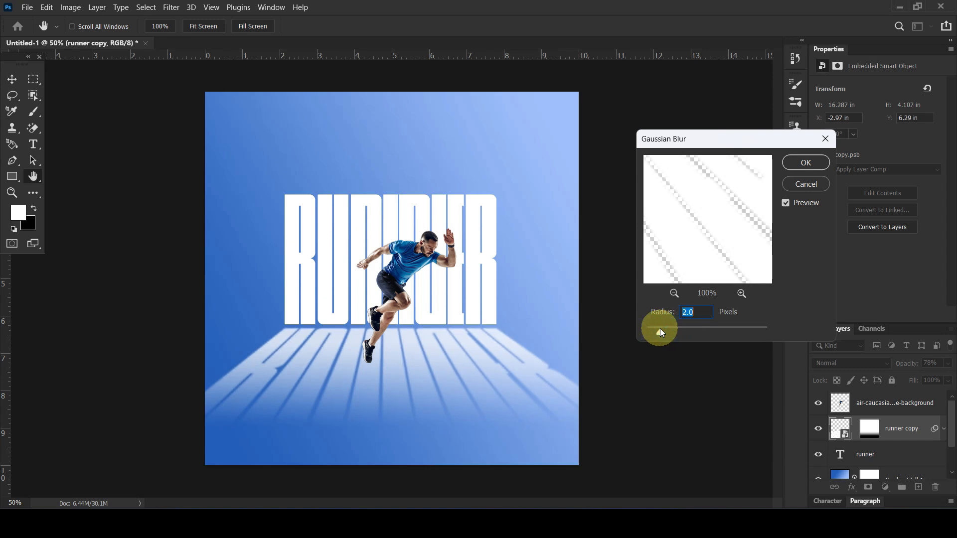
pyautogui.click(805, 162)
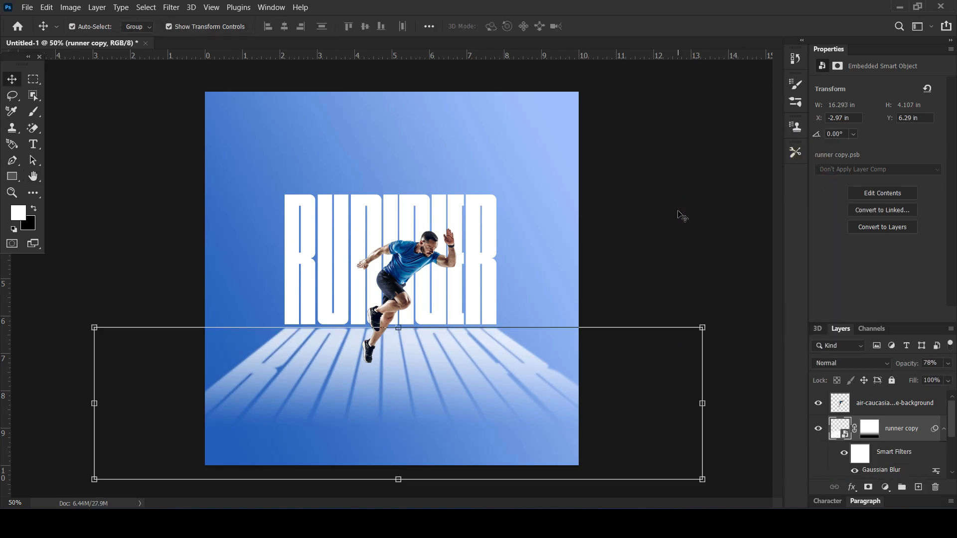
# Step: Scale the runner text and its floor copy up together slightly from their shared centre
pyautogui.click(461, 247)
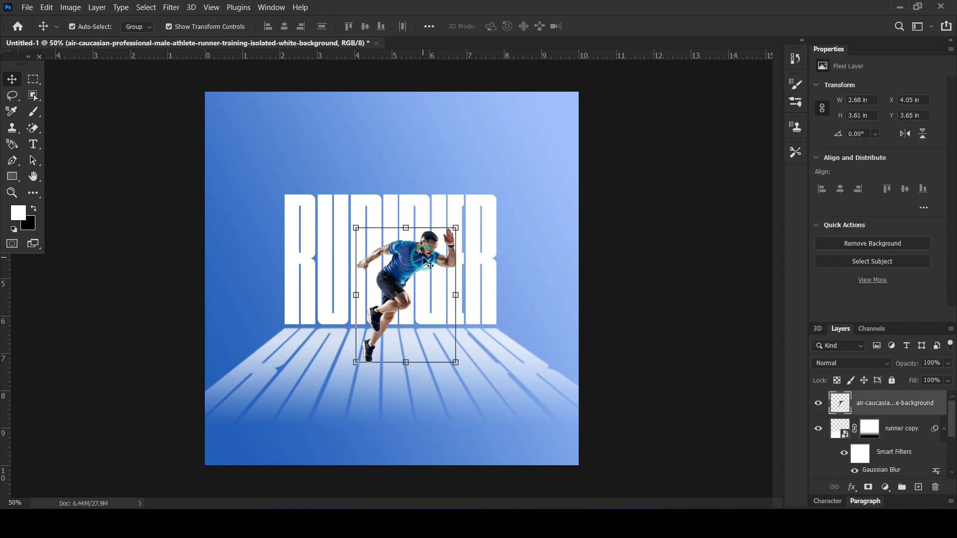
pyautogui.click(504, 338)
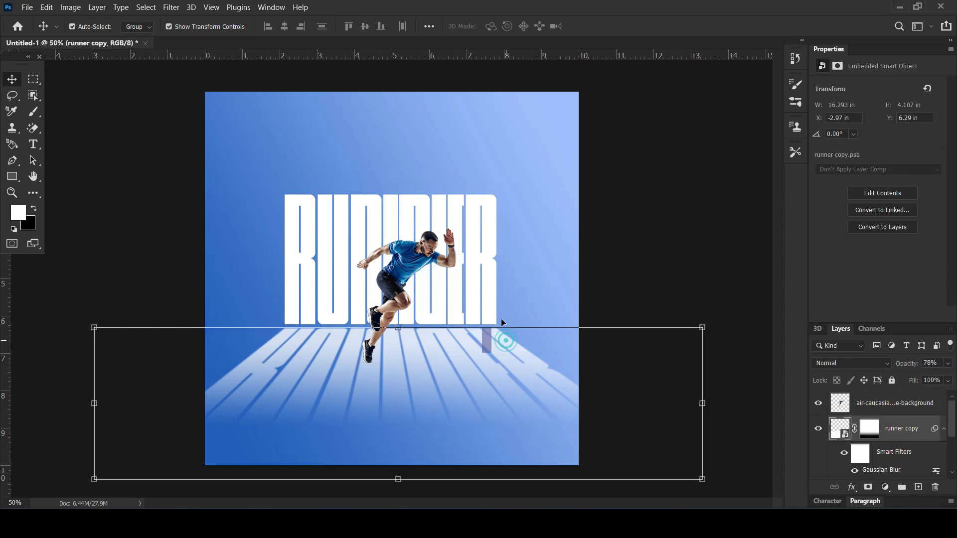
pyautogui.keyDown('shift'); pyautogui.click(478, 229); pyautogui.keyUp('shift')
pyautogui.keyDown('alt'); pyautogui.click(706, 192); pyautogui.keyUp('alt')
pyautogui.click(512, 211)
pyautogui.keyDown('alt'); pyautogui.click(695, 199); pyautogui.keyUp('alt')
pyautogui.moveTo(703, 193); pyautogui.dragTo(717, 188)
pyautogui.press('Return')
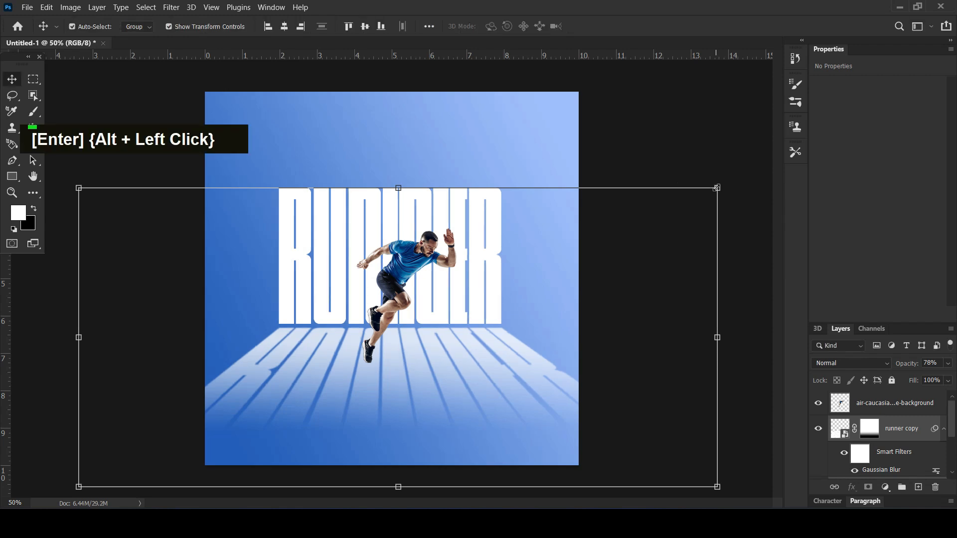
pyautogui.keyDown('alt'); pyautogui.click(714, 135); pyautogui.keyUp('alt')
# Step: Add a Brightness/Contrast adjustment clipped to the athlete layer and set its brightness to 25
pyautogui.click(391, 307)
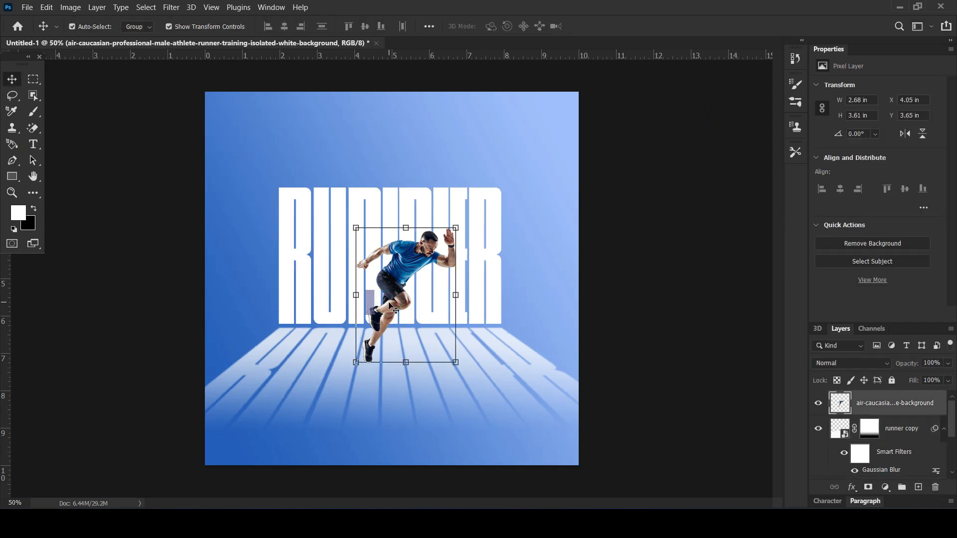
pyautogui.click(885, 487)
pyautogui.click(895, 312)
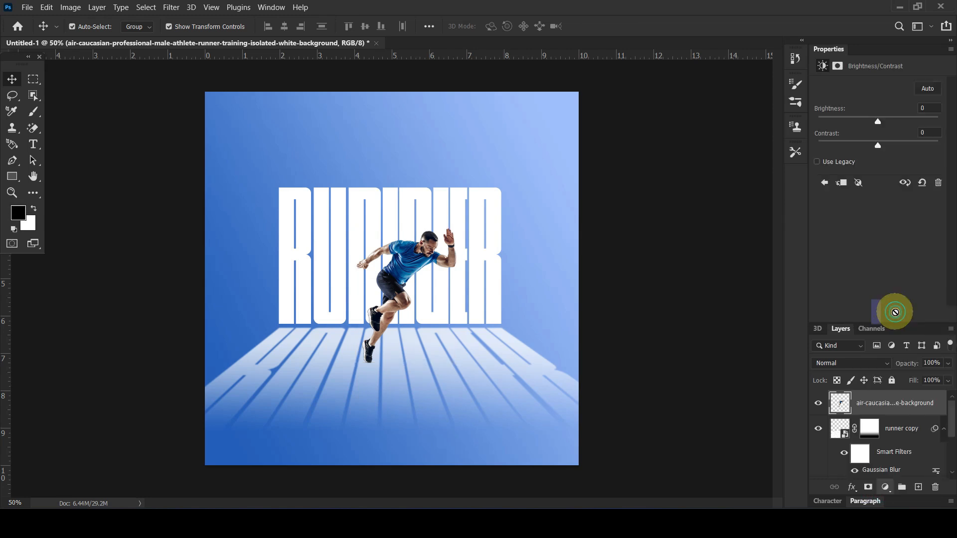
pyautogui.click(862, 314)
pyautogui.moveTo(877, 118); pyautogui.dragTo(892, 119)
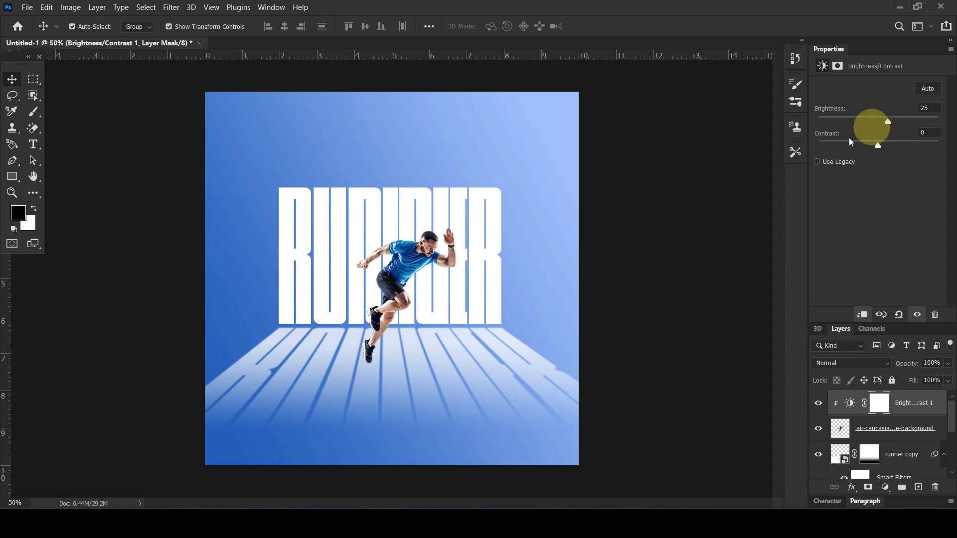
pyautogui.click(20, 84)
pyautogui.click(668, 342)
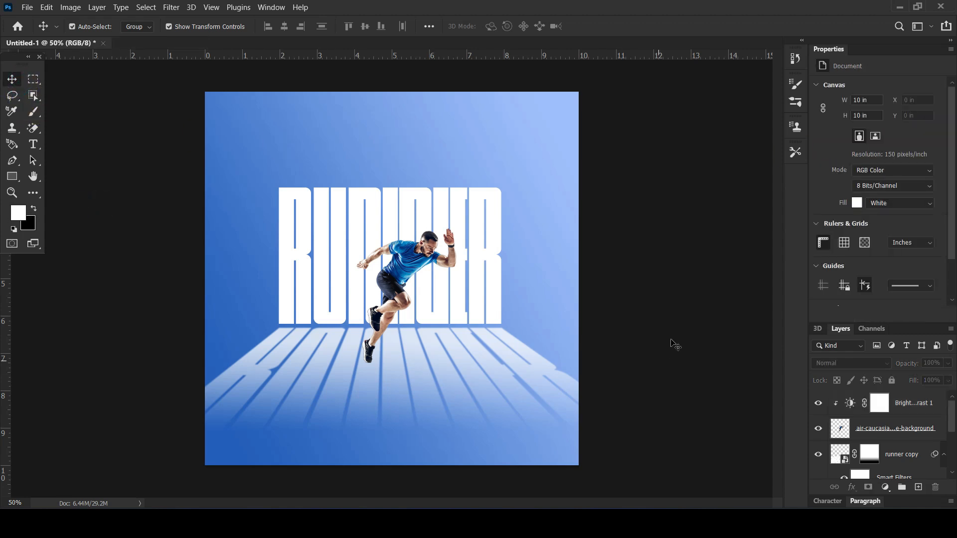
# Step: Merge the Brightness/Contrast adjustment with the athlete layer
pyautogui.click(640, 315)
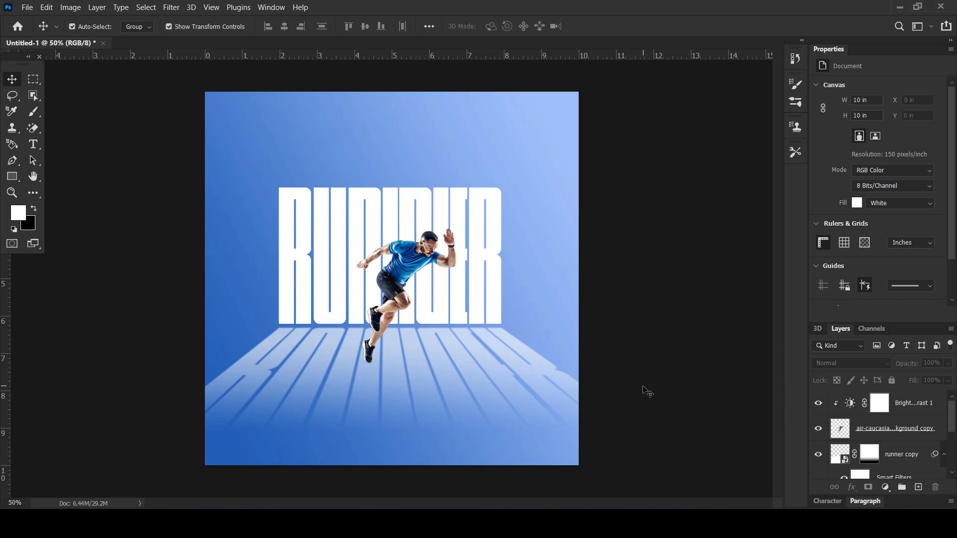
pyautogui.click(902, 432)
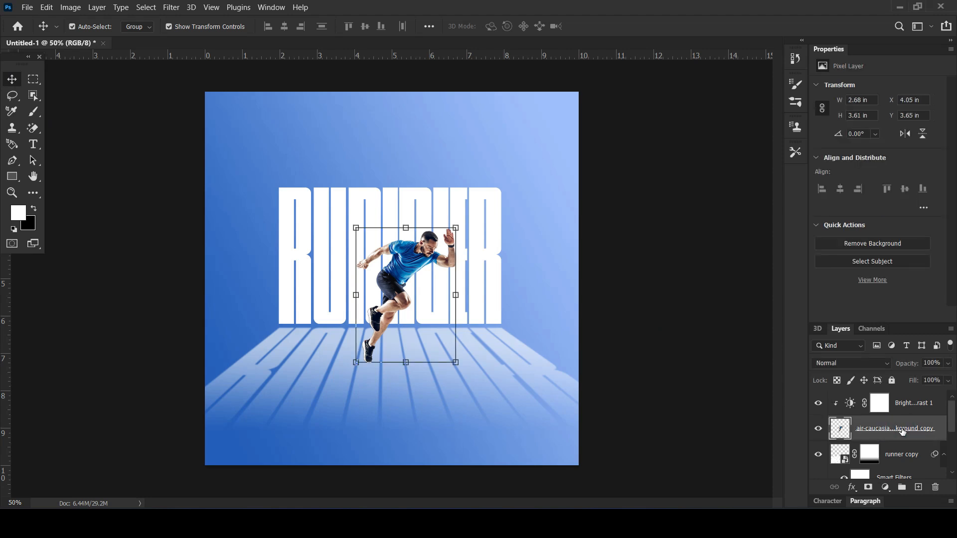
pyautogui.keyDown('ctrl'); pyautogui.click(894, 409); pyautogui.keyUp('ctrl')
pyautogui.rightClick(893, 409)
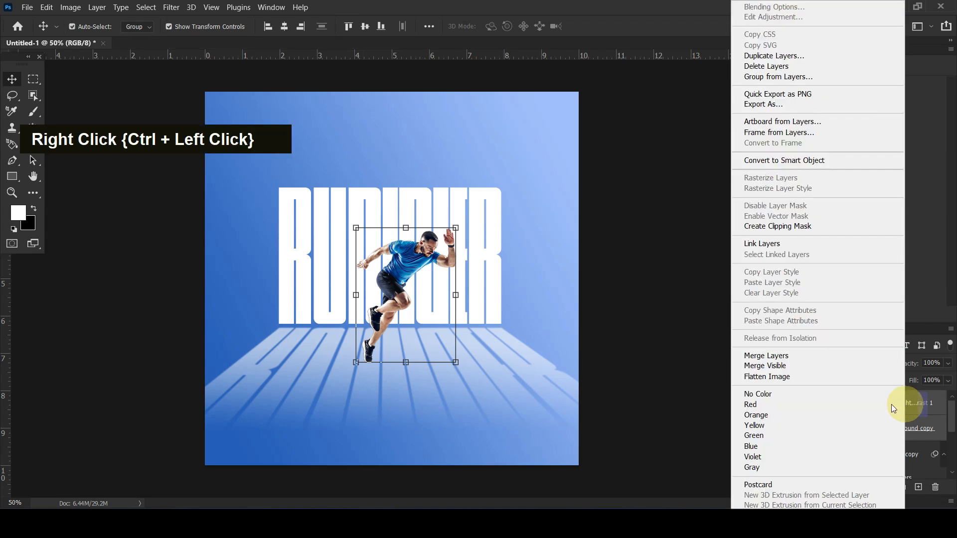
pyautogui.click(766, 355)
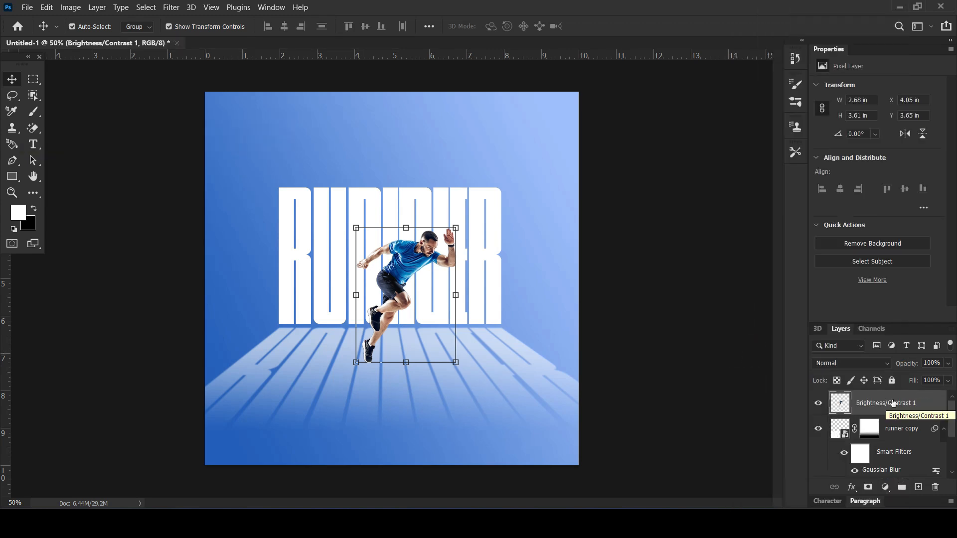
# Step: Duplicate the merged athlete layer and convert the lower one to a smart object
pyautogui.hotkey('ctrl', 'j')
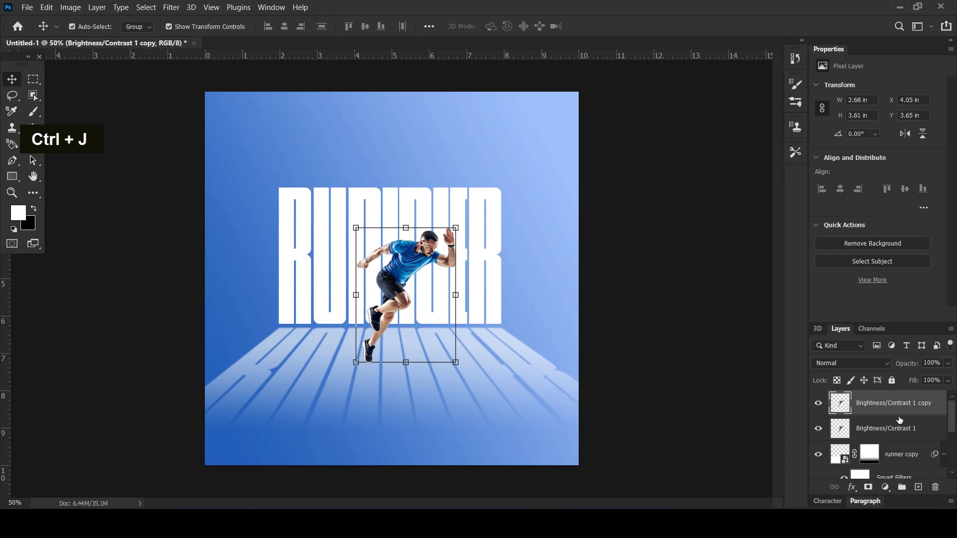
pyautogui.rightClick(892, 428)
pyautogui.click(780, 160)
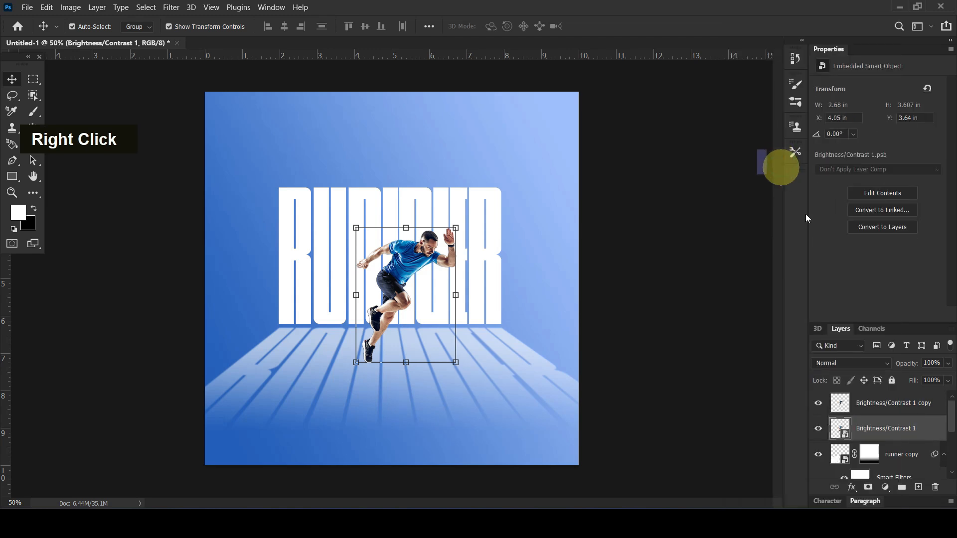
# Step: Flip, squash and skew the lower athlete copy onto the floor as a cast shadow starting at the foot, at -23.84% height
pyautogui.hotkey('ctrl', 't')
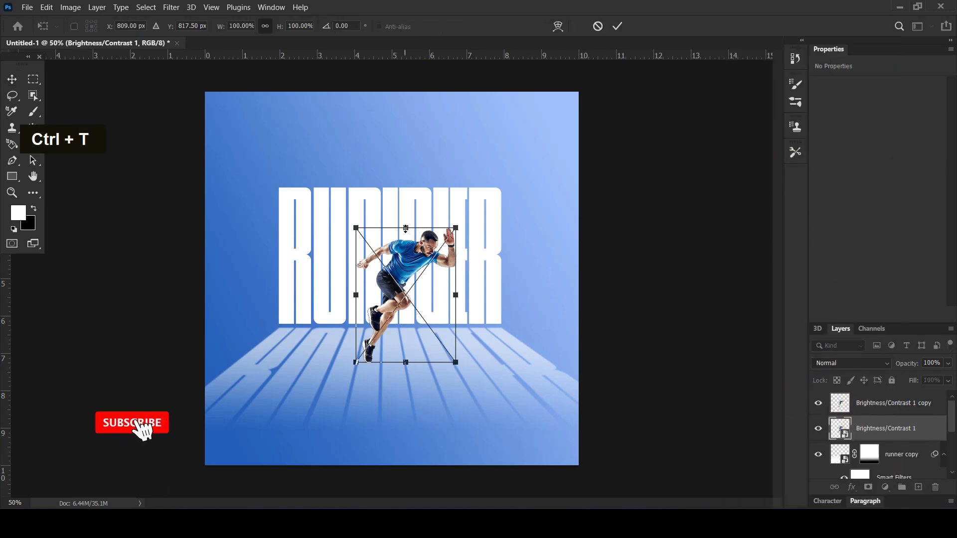
pyautogui.moveTo(406, 230); pyautogui.dragTo(481, 399)
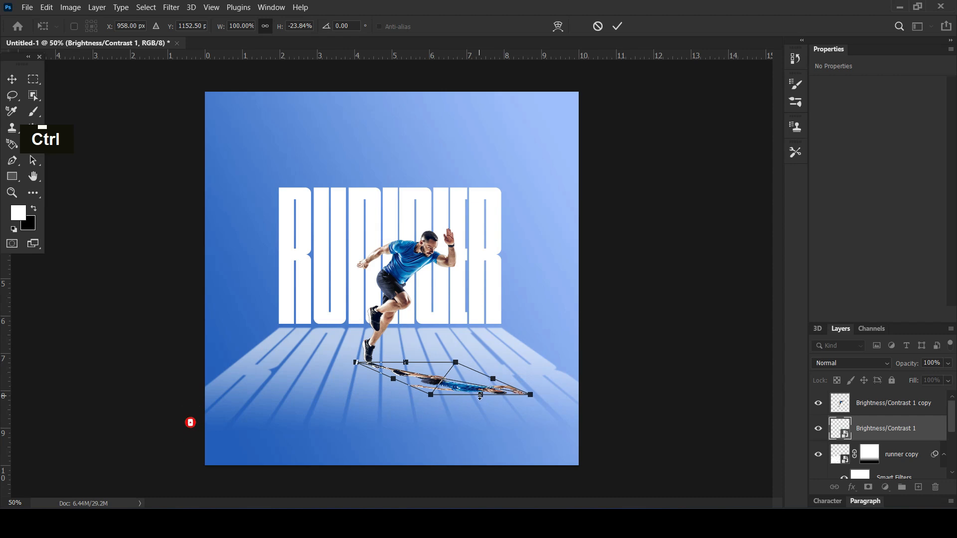
pyautogui.press('Return')
pyautogui.keyDown('ctrl'); pyautogui.click(480, 396); pyautogui.keyUp('ctrl')
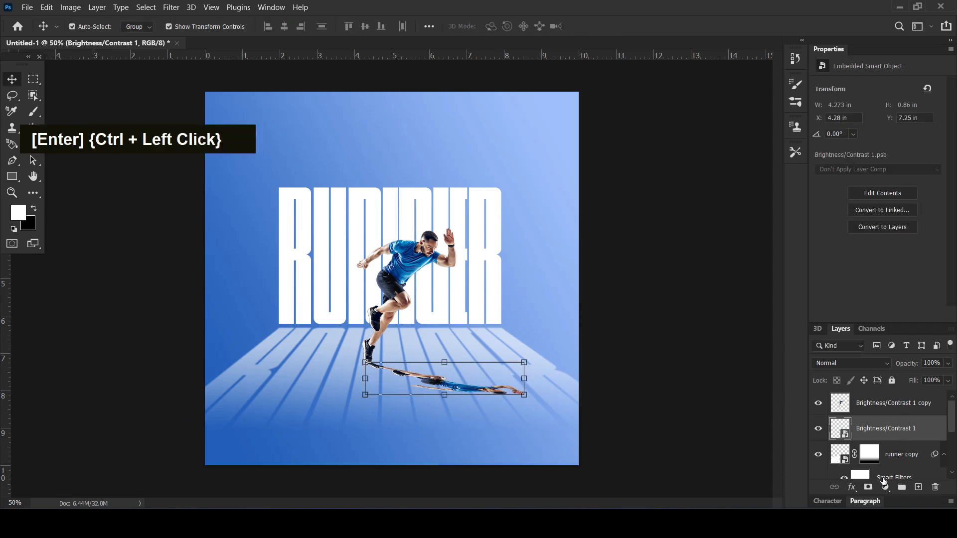
# Step: Add a black solid color fill layer directly above the skewed athlete copy
pyautogui.click(885, 484)
pyautogui.click(884, 272)
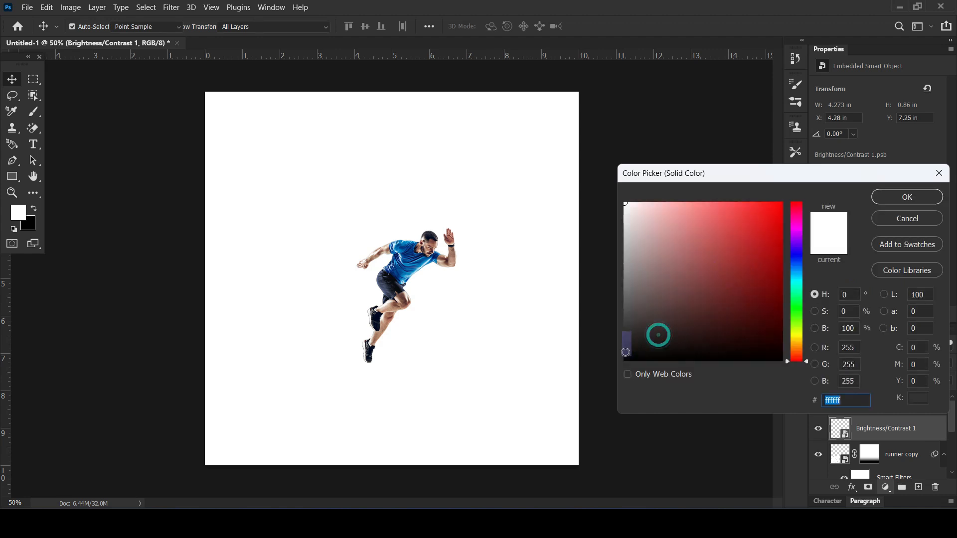
pyautogui.click(625, 359)
pyautogui.click(878, 199)
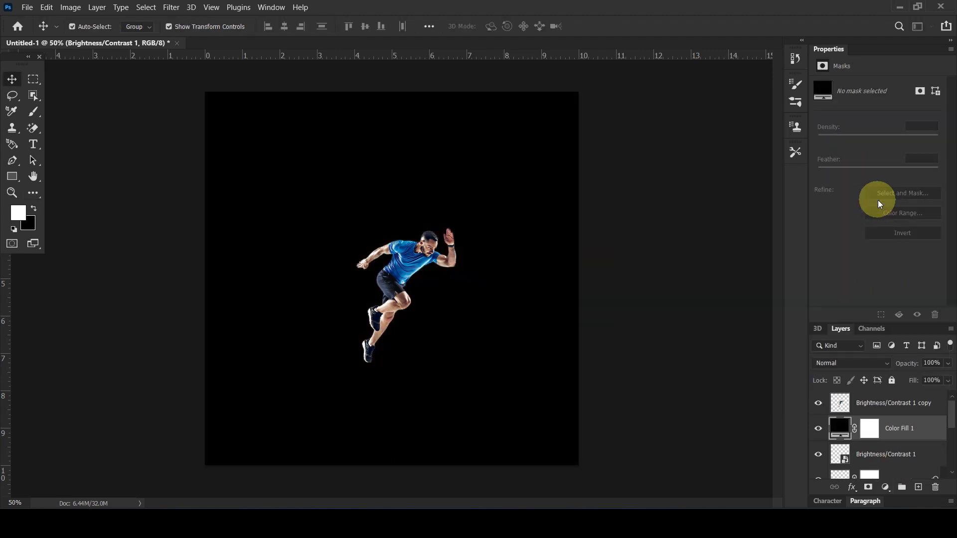
# Step: Clip the black fill layer to the skewed athlete copy, keeping its blend mode at Normal
pyautogui.keyDown('ctrl'); pyautogui.click(895, 453); pyautogui.keyUp('ctrl')
pyautogui.click(907, 435)
pyautogui.click(857, 360)
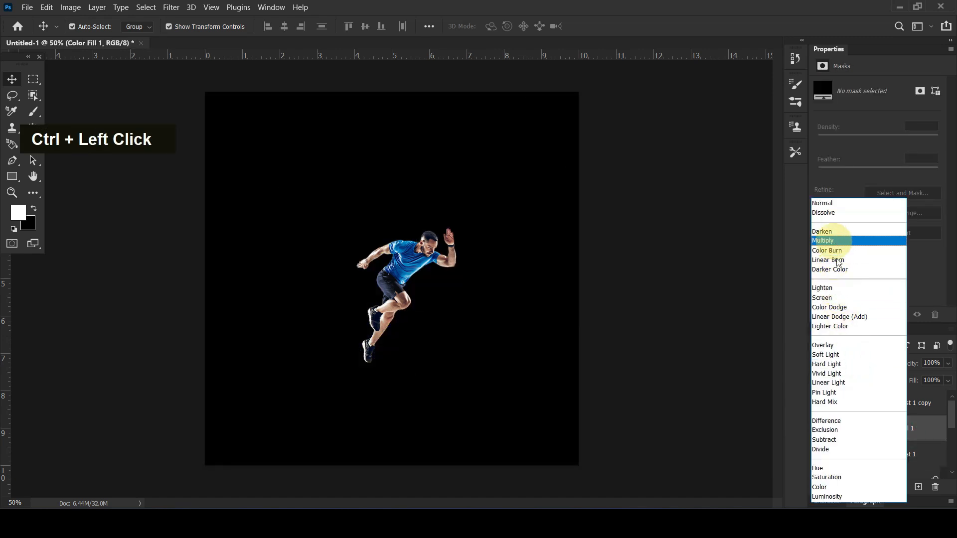
pyautogui.click(818, 230)
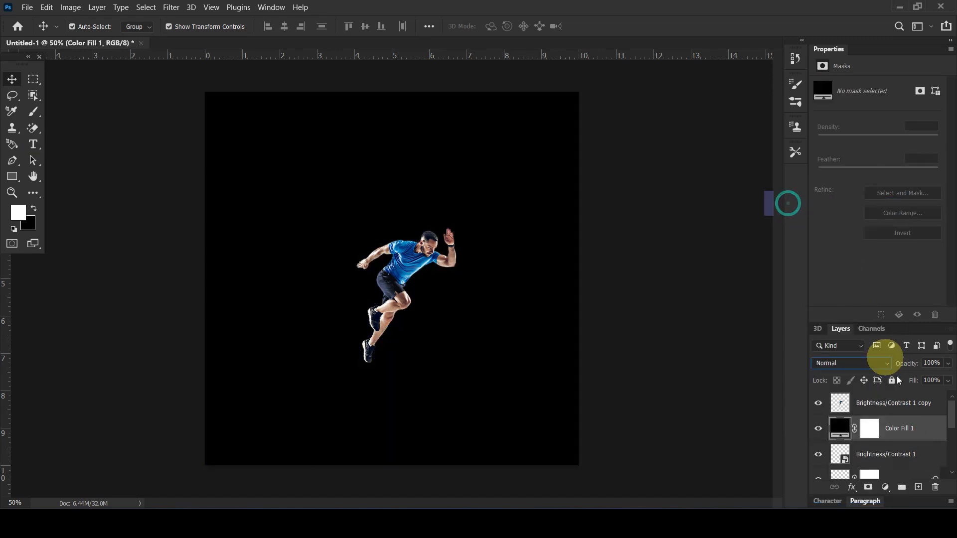
pyautogui.rightClick(920, 424)
pyautogui.click(832, 227)
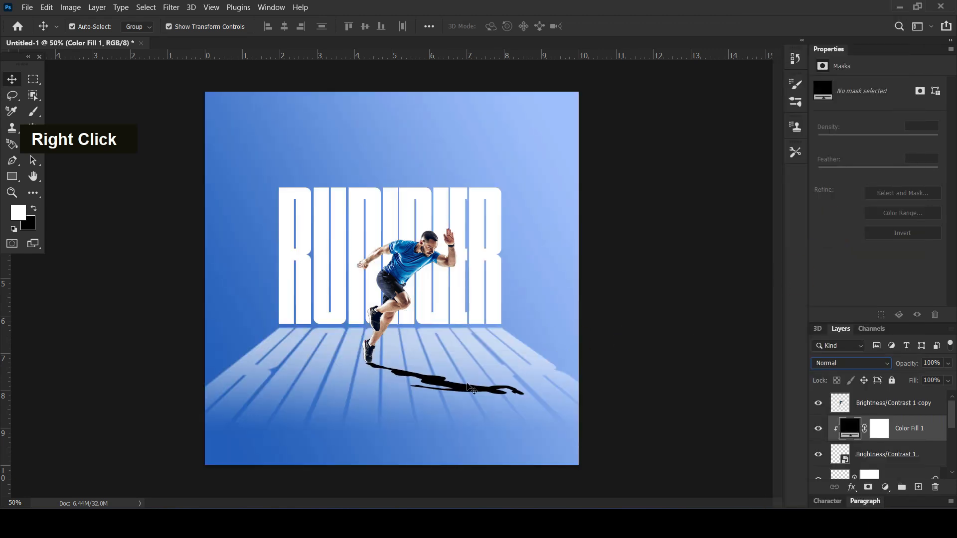
# Step: Merge the black fill with the skewed athlete copy and convert the merged shadow layer to a smart object
pyautogui.keyDown('ctrl'); pyautogui.click(875, 455); pyautogui.keyUp('ctrl')
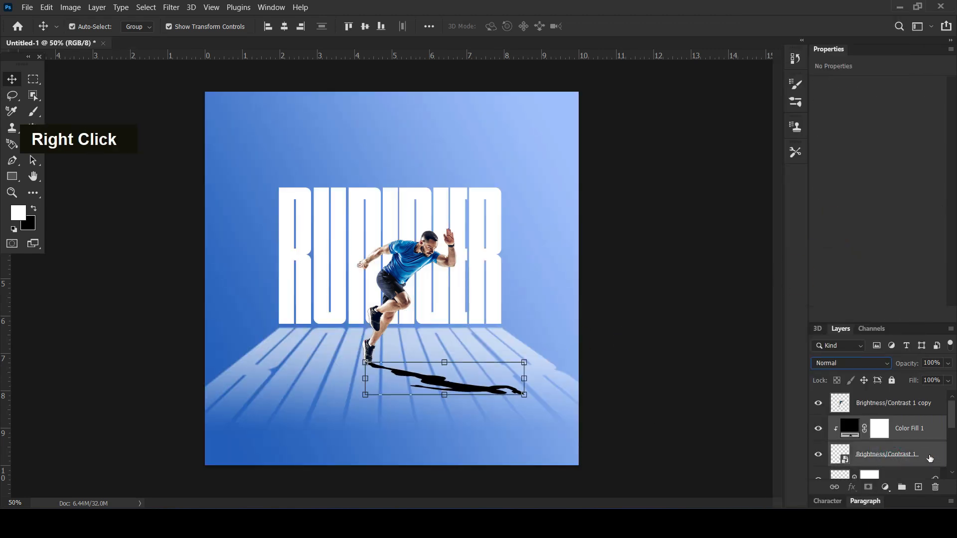
pyautogui.rightClick(922, 456)
pyautogui.click(826, 380)
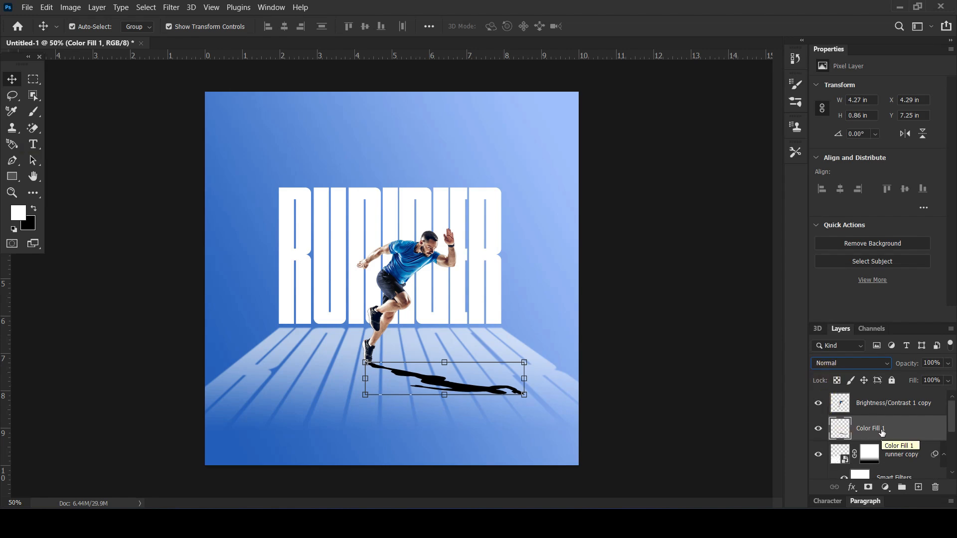
pyautogui.rightClick(913, 430)
pyautogui.click(790, 161)
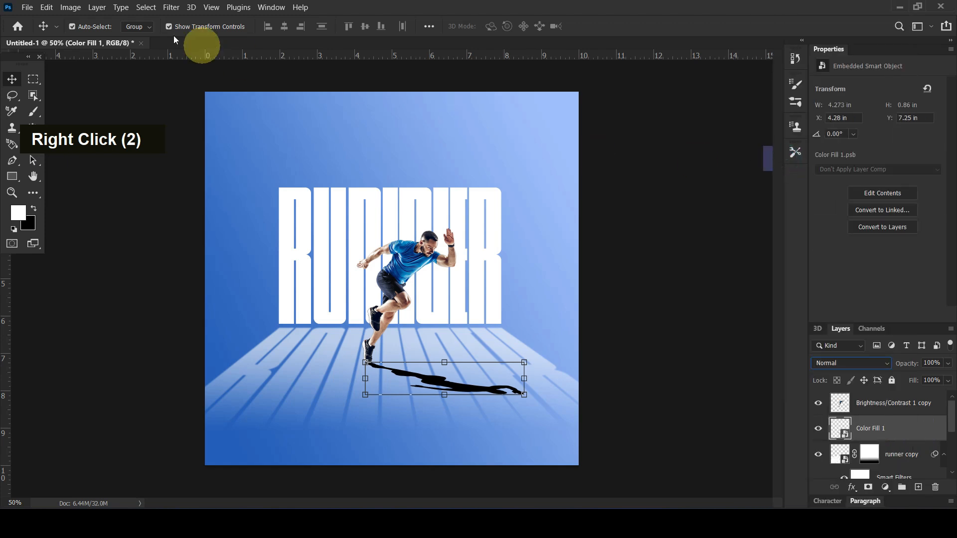
# Step: Apply a Gaussian Blur with a 9.8 pixel radius to the shadow and lower its layer opacity to 67%
pyautogui.click(146, 7)
pyautogui.moveTo(171, 7)
pyautogui.moveTo(245, 156)
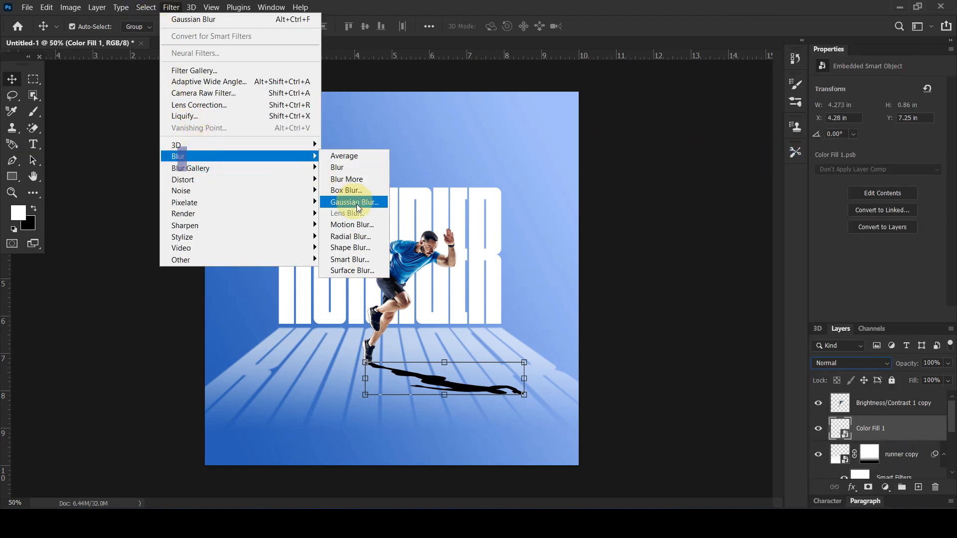
pyautogui.click(358, 205)
pyautogui.moveTo(658, 328); pyautogui.dragTo(695, 331)
pyautogui.click(792, 166)
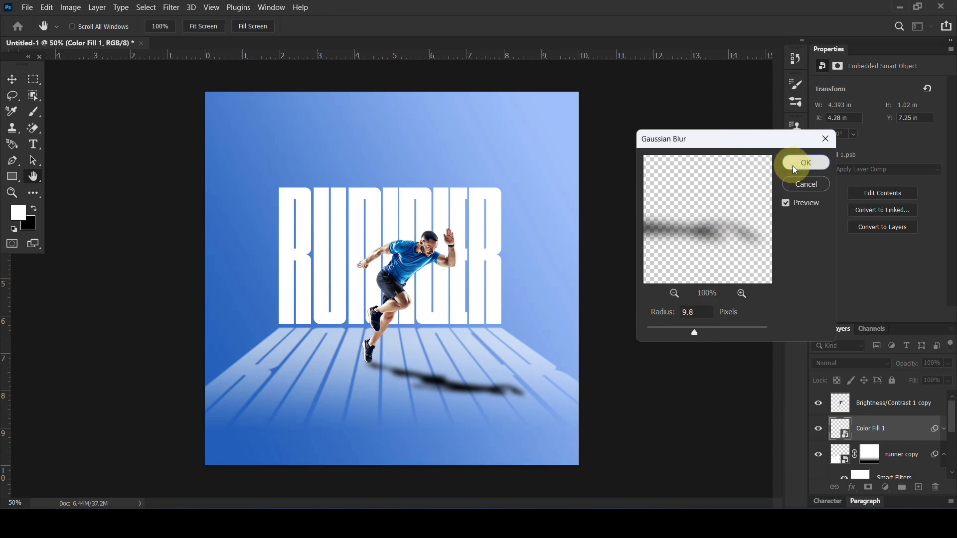
pyautogui.moveTo(912, 368); pyautogui.dragTo(897, 368)
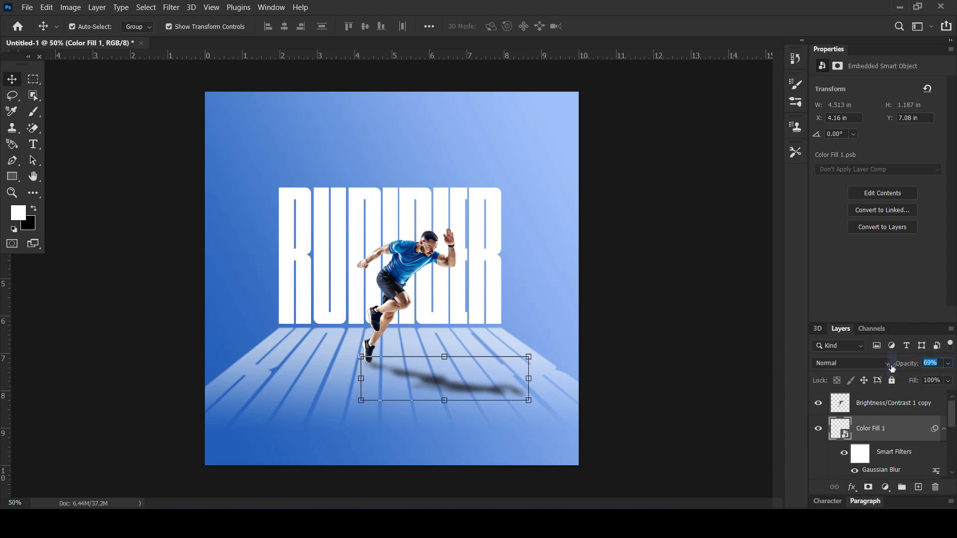
# Step: Add an inverted layer mask to the shadow layer and draw a gradient along the shadow to fade out its far end
pyautogui.click(868, 438)
pyautogui.click(868, 487)
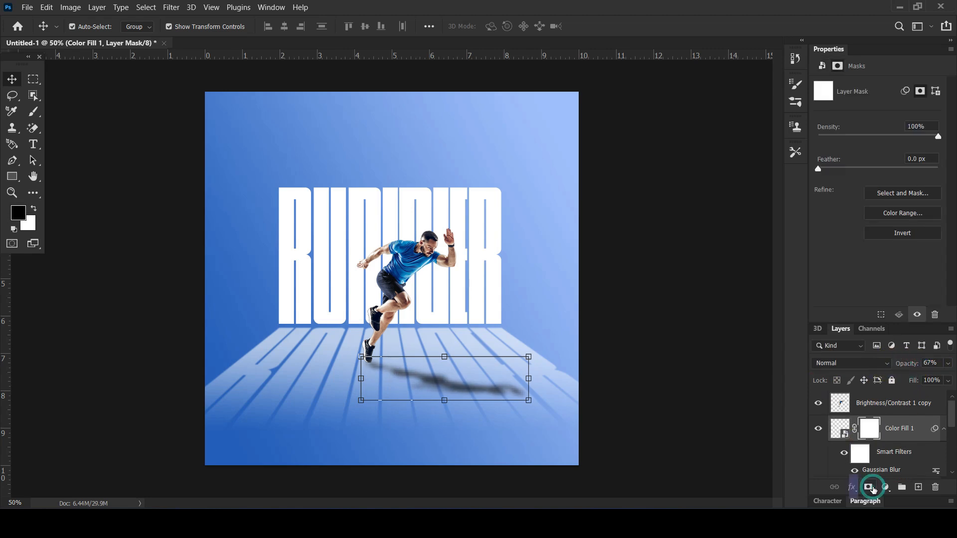
pyautogui.hotkey('ctrl', 'i')
pyautogui.moveTo(33, 193)
pyautogui.mouseDown()
pyautogui.moveTo(105, 349)
pyautogui.moveTo(89, 442)
pyautogui.mouseUp()
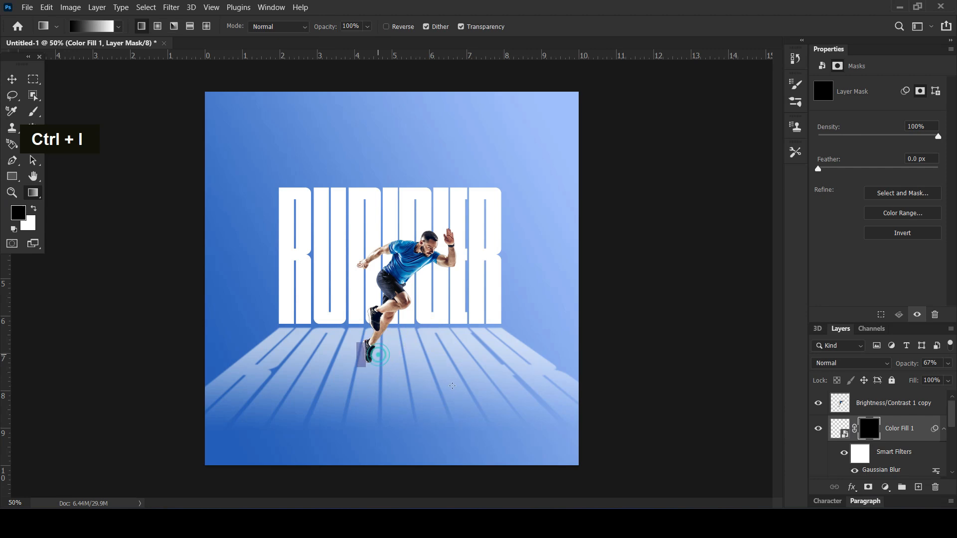
pyautogui.moveTo(474, 394); pyautogui.dragTo(475, 394)
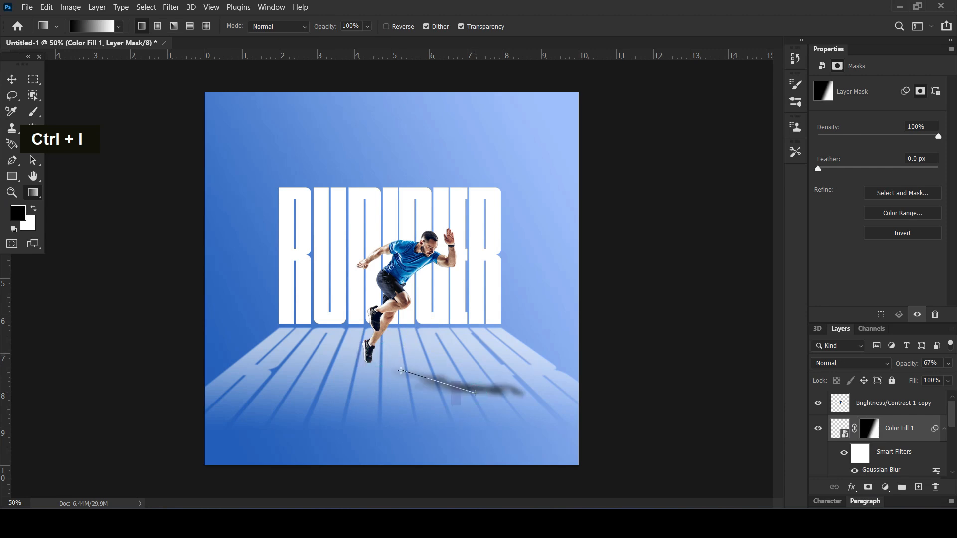
pyautogui.moveTo(402, 370); pyautogui.dragTo(377, 368)
pyautogui.moveTo(516, 393); pyautogui.dragTo(516, 393)
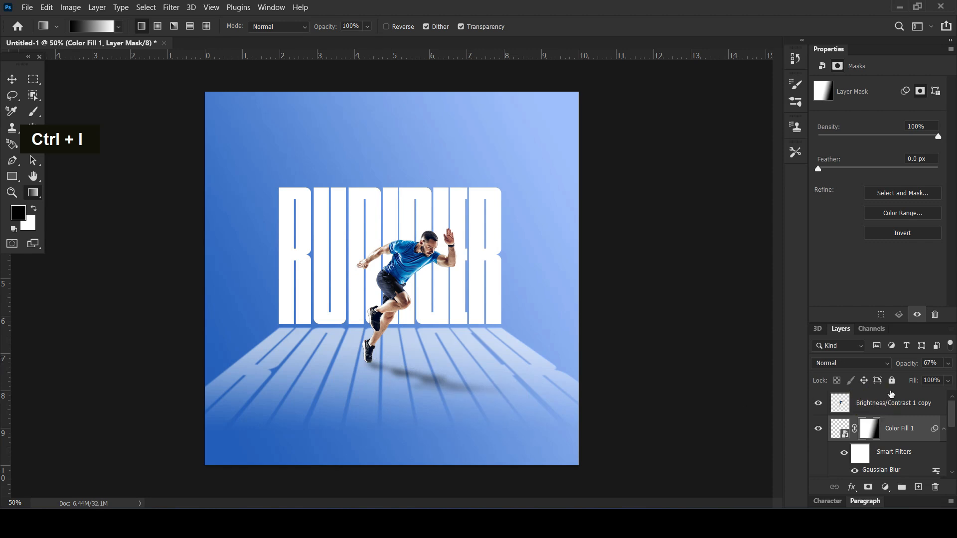
# Step: Readjust the masked shadow layer's opacity to about 86% and deselect the layer
pyautogui.moveTo(902, 365); pyautogui.dragTo(917, 367)
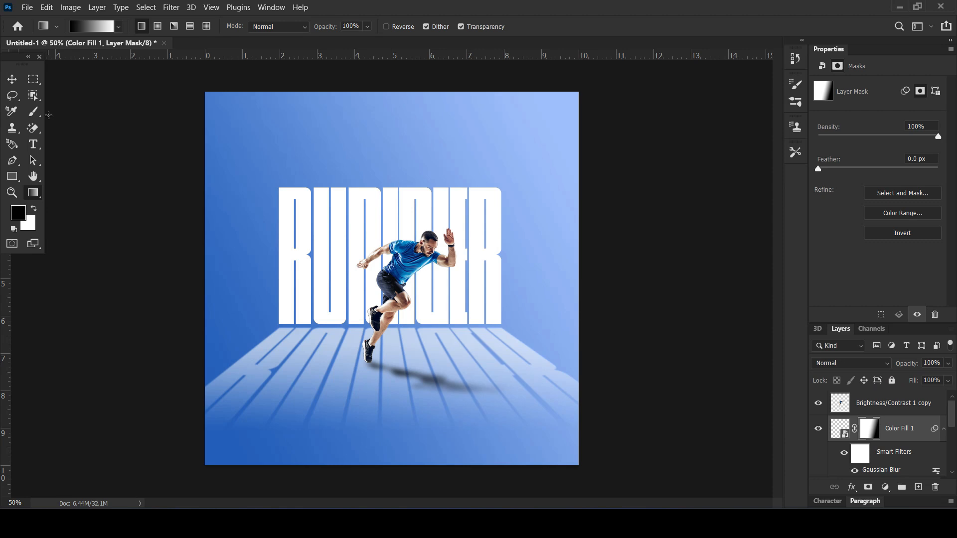
pyautogui.click(12, 79)
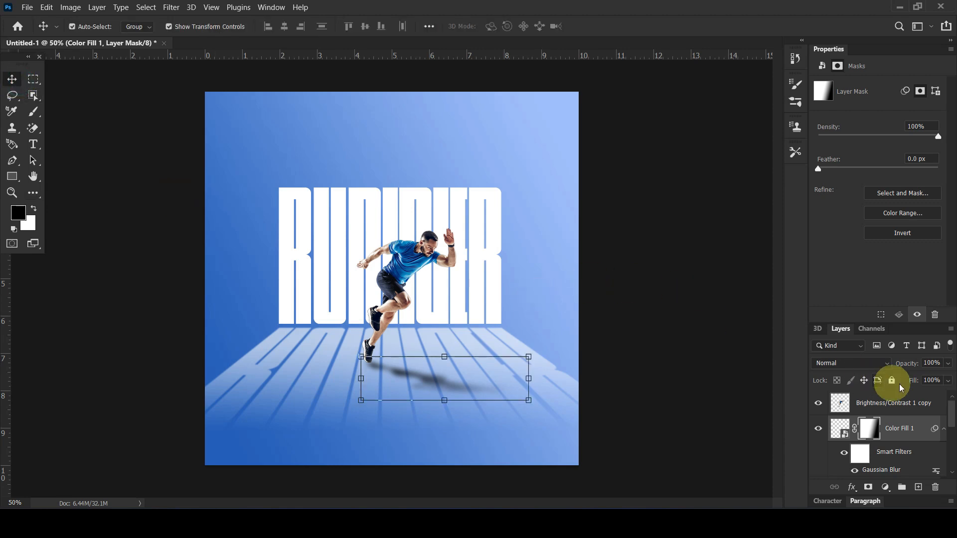
pyautogui.moveTo(914, 367)
pyautogui.mouseDown()
pyautogui.moveTo(900, 368)
pyautogui.moveTo(942, 365)
pyautogui.moveTo(903, 368)
pyautogui.mouseUp()
pyautogui.click(901, 437)
pyautogui.click(875, 428)
pyautogui.click(891, 429)
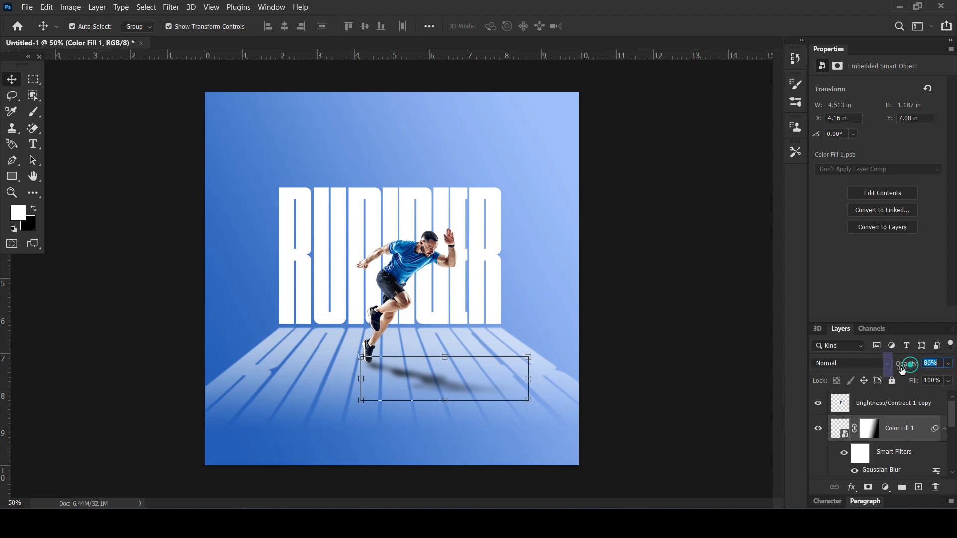
pyautogui.click(674, 315)
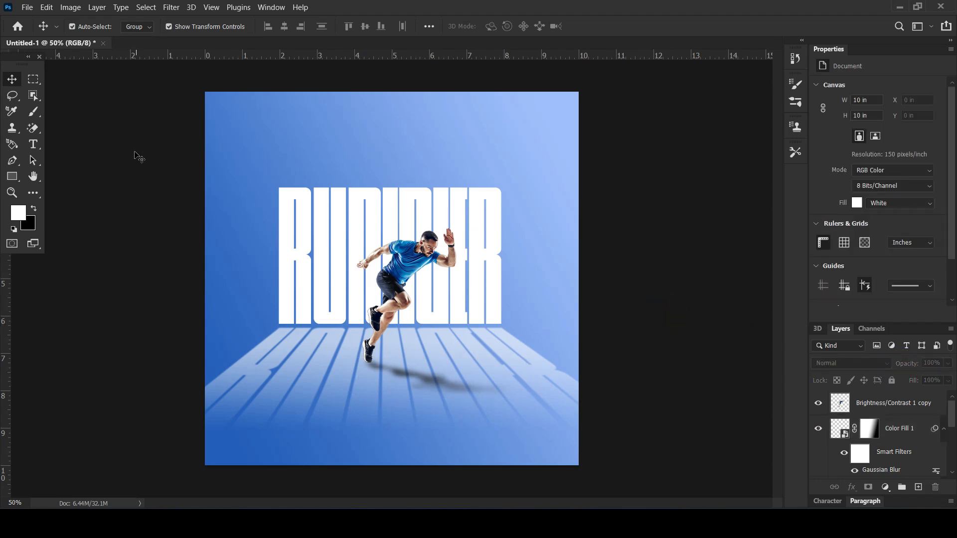
# Step: Start a horizontal text layer above the runner lettering and set its font to Poppins Medium
pyautogui.click(41, 147)
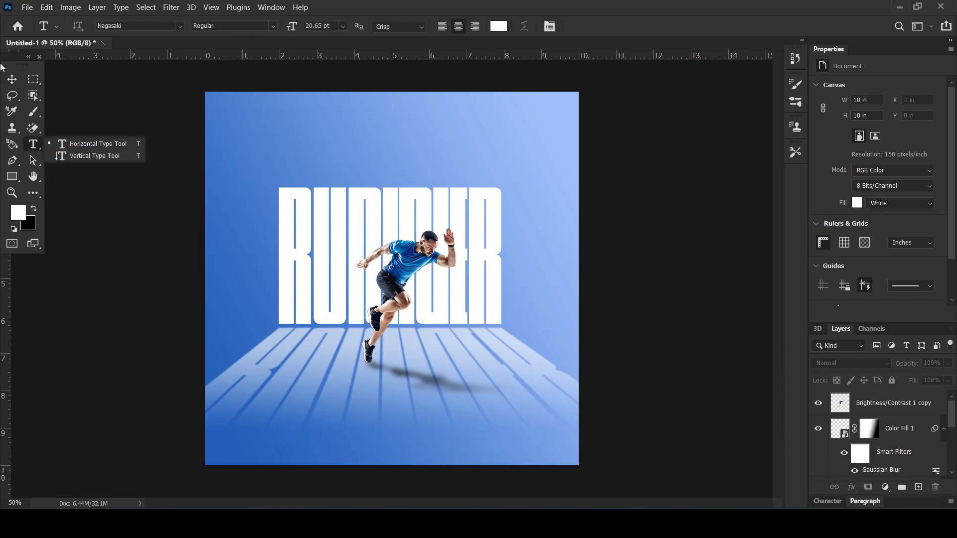
pyautogui.click(111, 145)
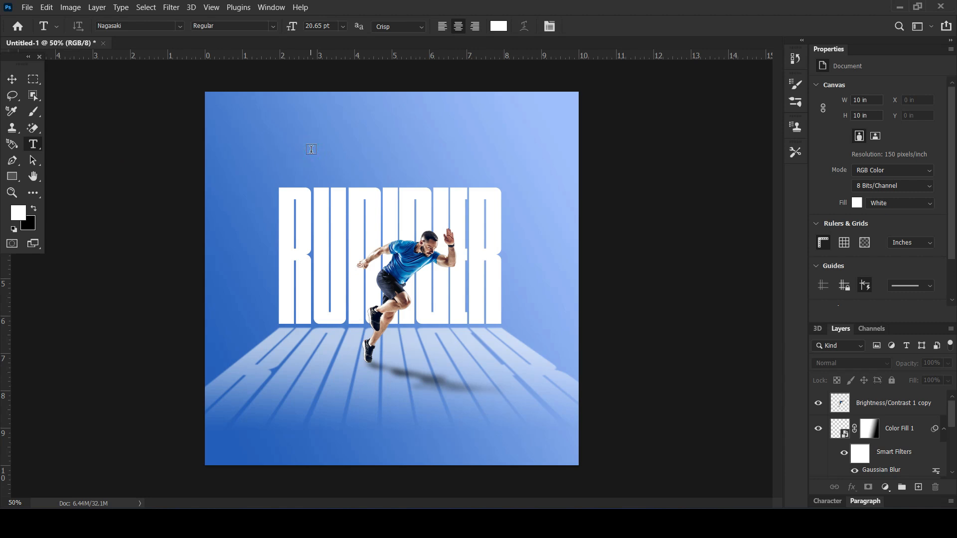
pyautogui.click(312, 149)
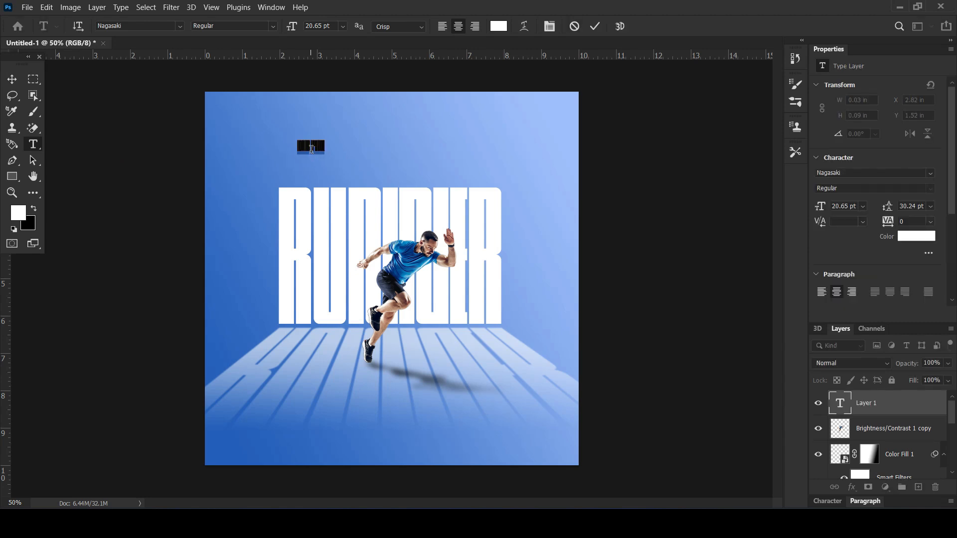
pyautogui.click(162, 26)
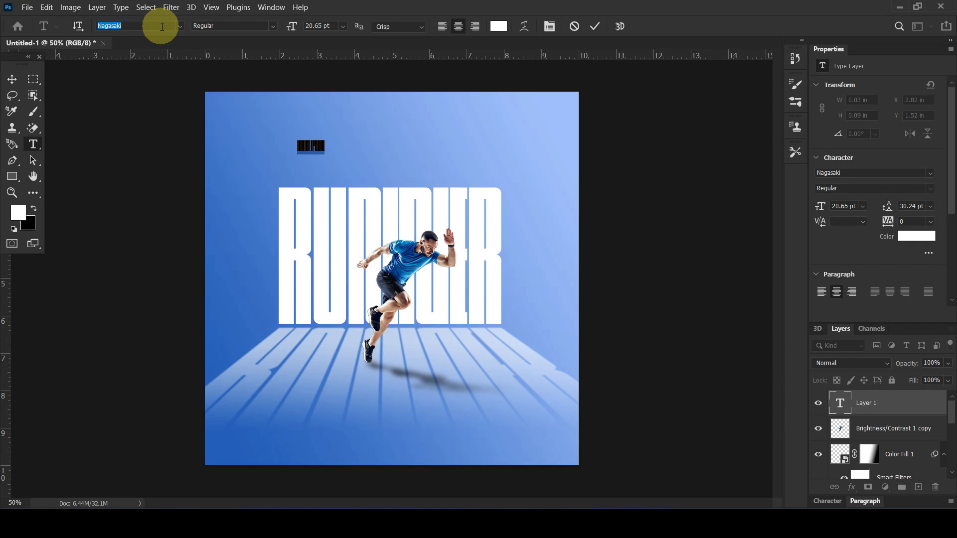
pyautogui.write('popp')
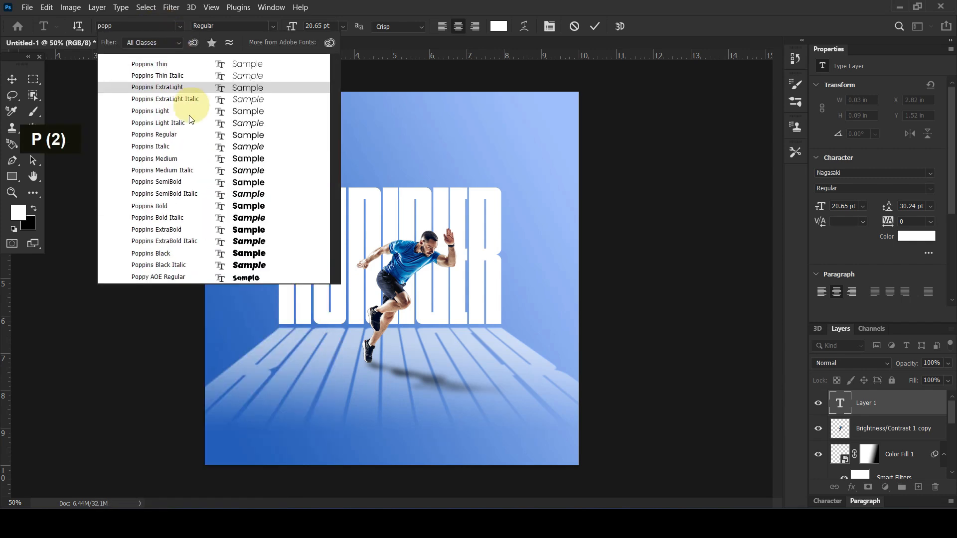
pyautogui.click(168, 160)
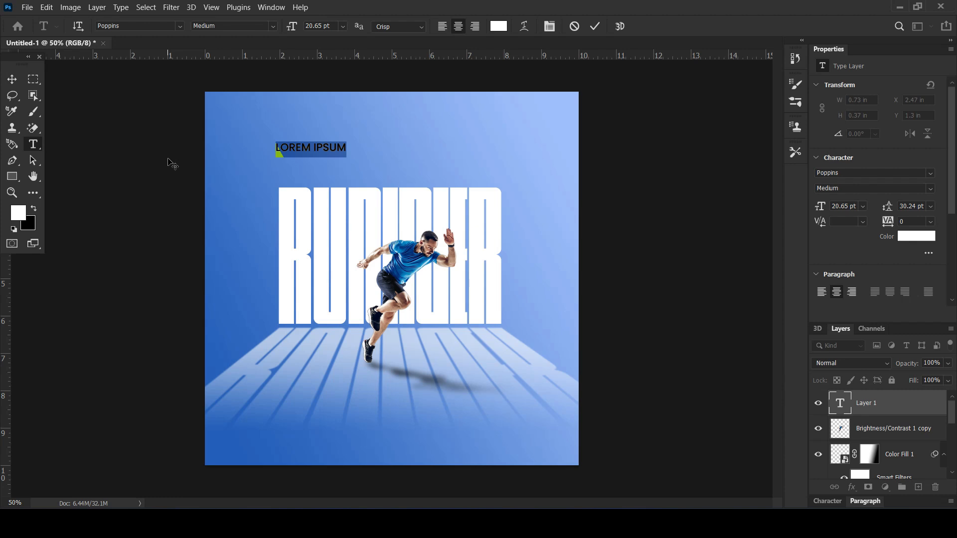
# Step: Enter the tagline "FEEL THE RUSH, RUN WITH PASSION" in the new text layer
pyautogui.write('FEE')
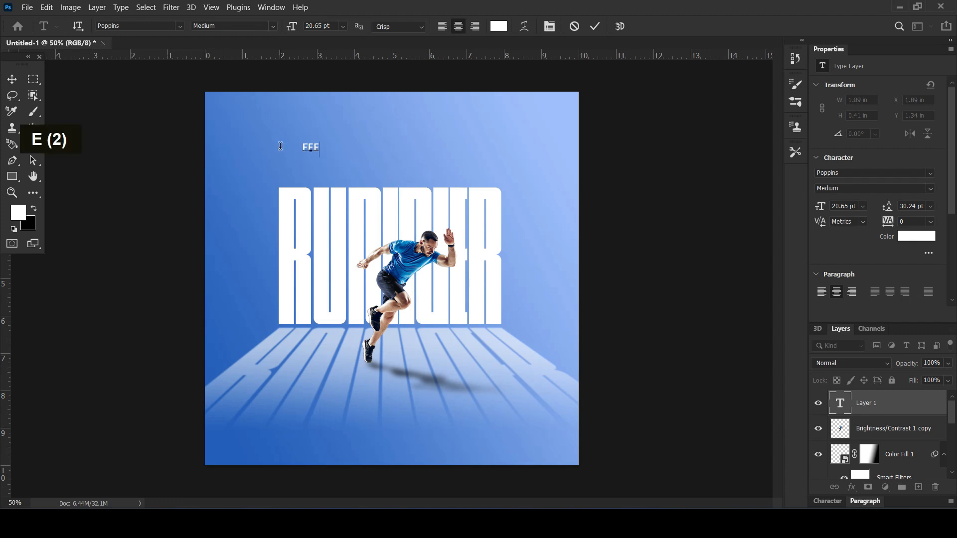
pyautogui.write('L THE RUS')
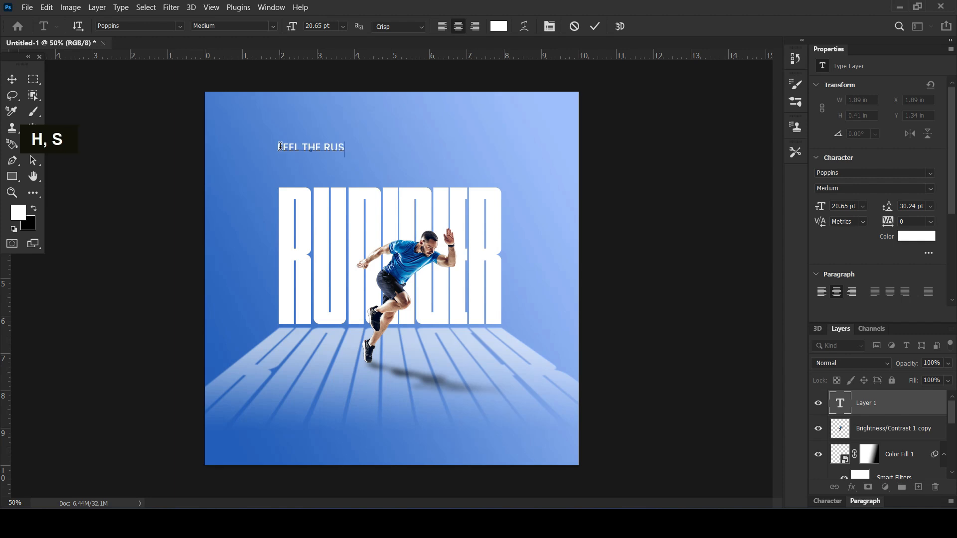
pyautogui.write('H, RUN WITH')
pyautogui.press('BackSpace')
pyautogui.press('BackSpace')
pyautogui.write('H PASSION')
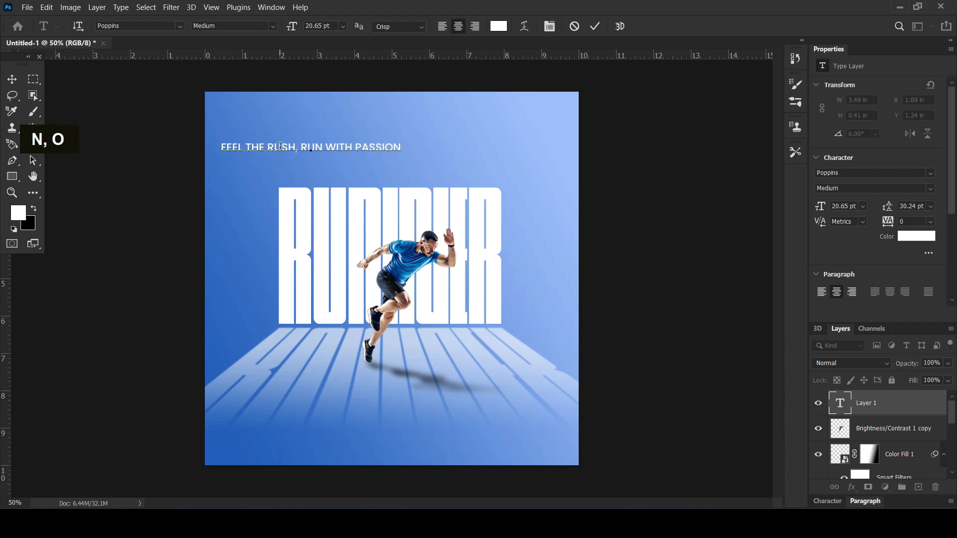
# Step: Move the tagline just above the runner lettering and scale it to 122.15% so it spans the lettering's width
pyautogui.click(12, 80)
pyautogui.moveTo(361, 156); pyautogui.dragTo(501, 149)
pyautogui.hotkey('ctrl', 't')
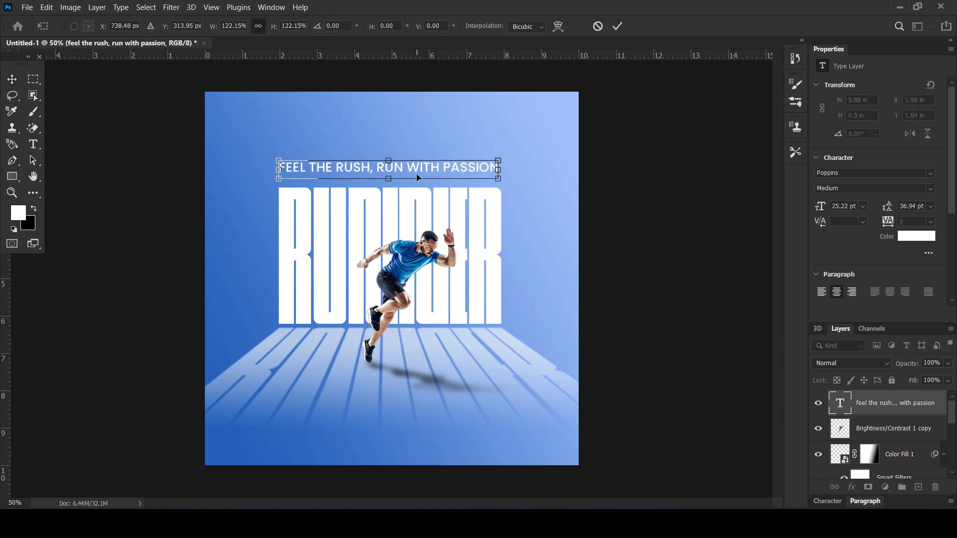
pyautogui.press('Return')
# Step: Break the tagline into two lines after the comma and set the leading of both lines to 24 pt
pyautogui.doubleClick(414, 164)
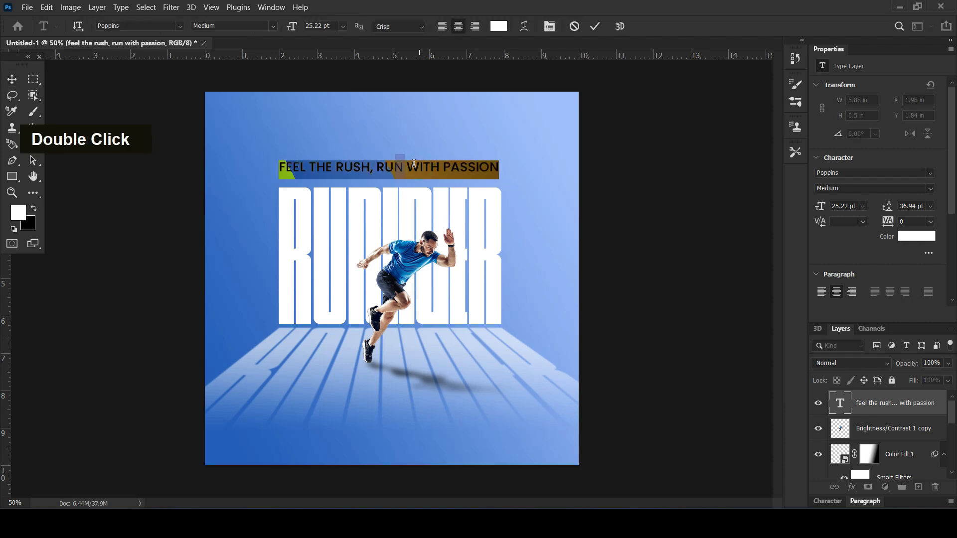
pyautogui.click(379, 164)
pyautogui.press('Return')
pyautogui.press('BackSpace')
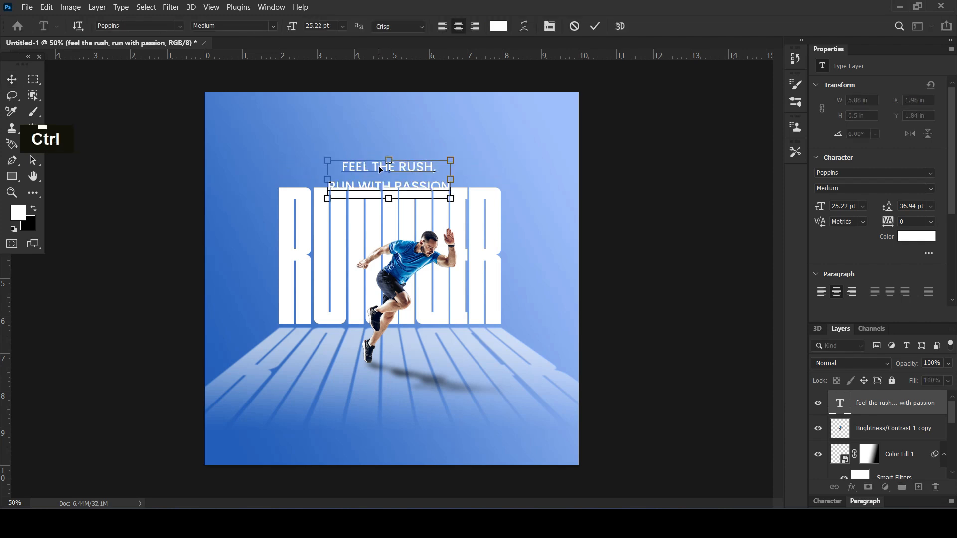
pyautogui.hotkey('ctrl', 'a')
pyautogui.moveTo(887, 206); pyautogui.dragTo(879, 211)
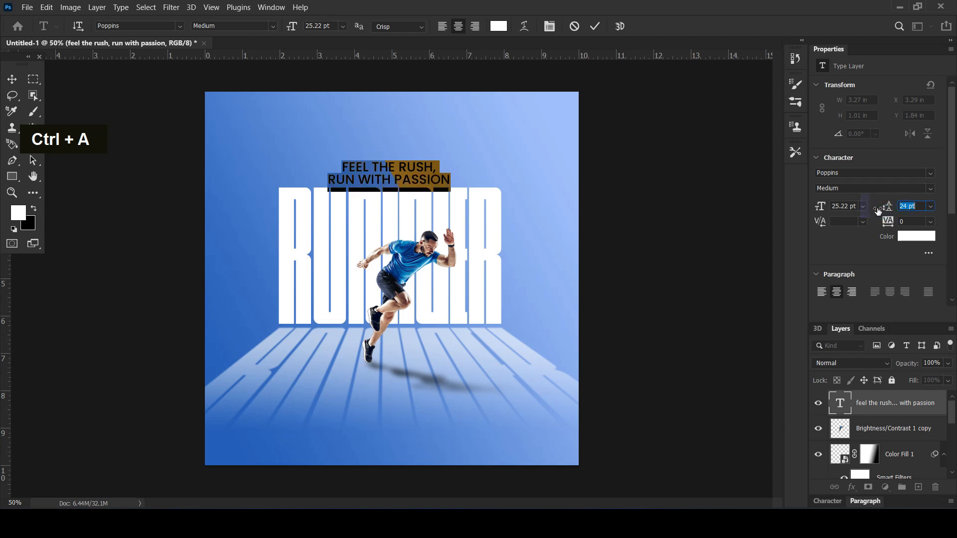
# Step: Finish the tagline edit and move the tagline slightly up, centred above the runner lettering
pyautogui.click(12, 79)
pyautogui.moveTo(419, 166); pyautogui.dragTo(418, 169)
pyautogui.click(644, 162)
pyautogui.click(645, 167)
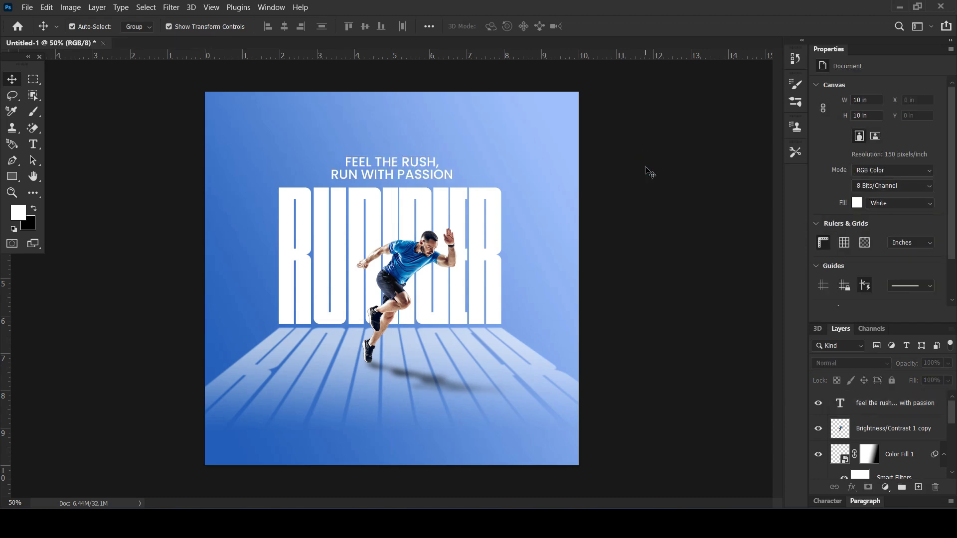
# Step: Scale the tagline to 109.96% and set its leading to 30 pt
pyautogui.click(417, 168)
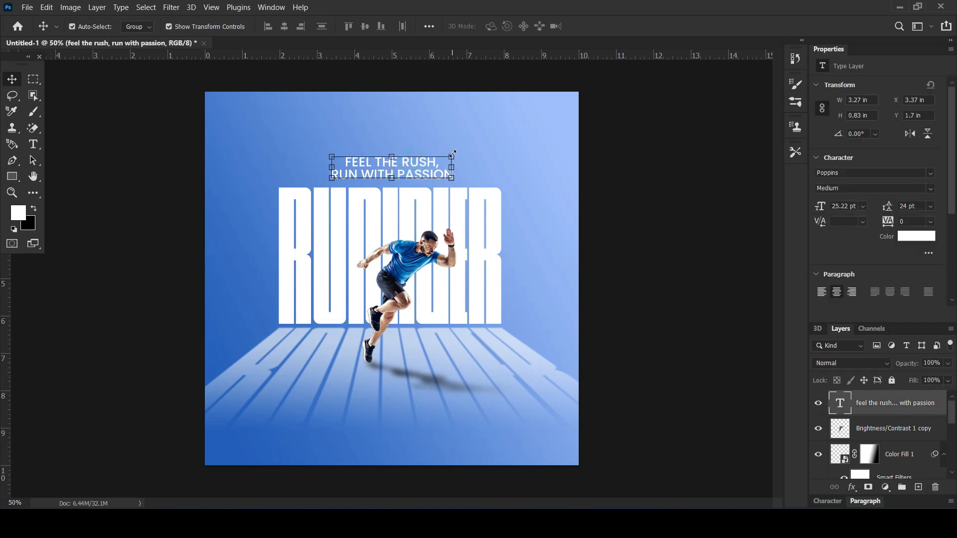
pyautogui.click(452, 154)
pyautogui.moveTo(455, 153); pyautogui.dragTo(461, 150)
pyautogui.press('Return')
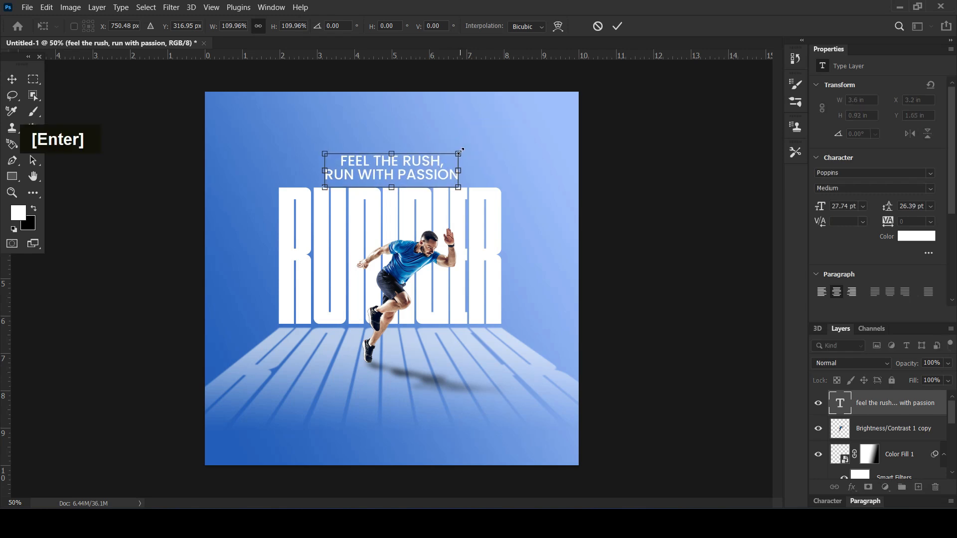
pyautogui.moveTo(893, 210); pyautogui.dragTo(898, 206)
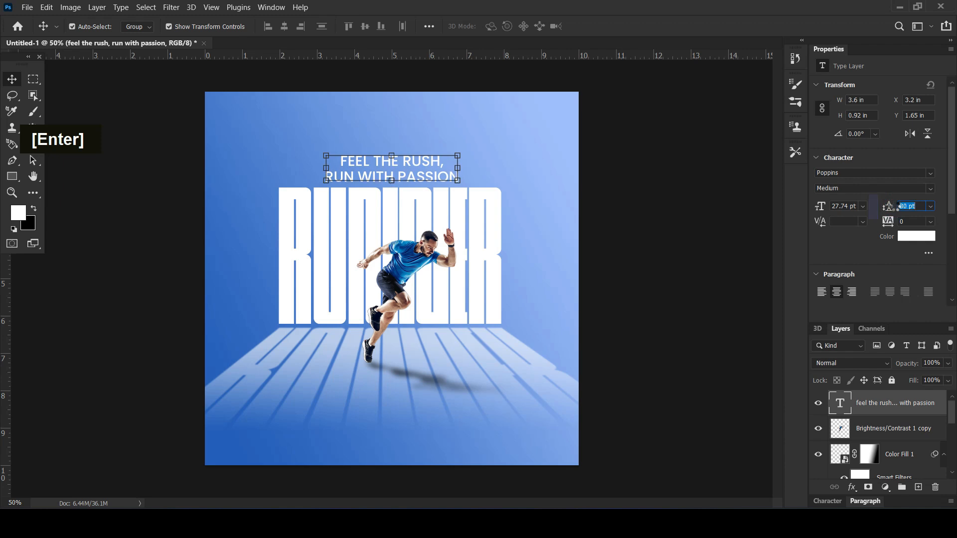
# Step: Change the tagline's font to Montserrat SemiBold
pyautogui.click(869, 172)
pyautogui.write('M')
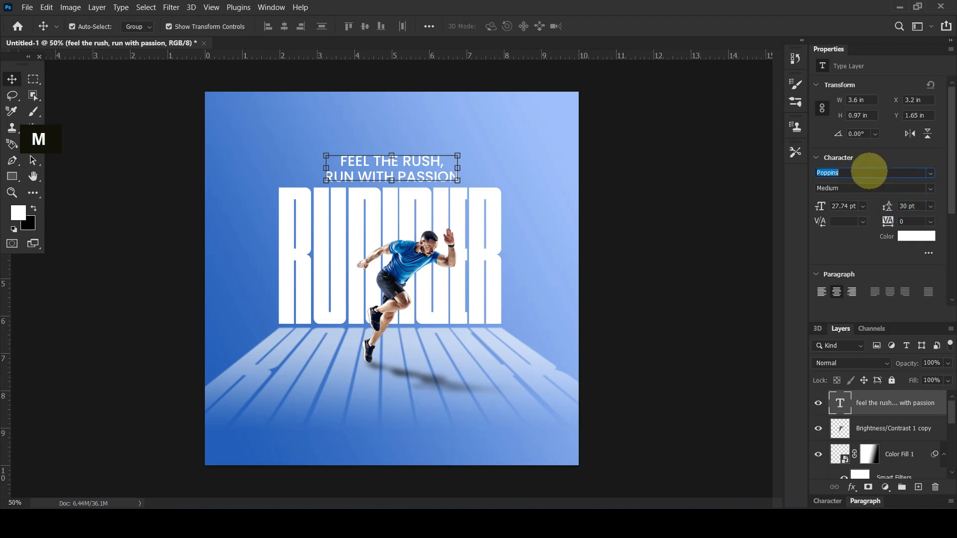
pyautogui.write('ontserrat')
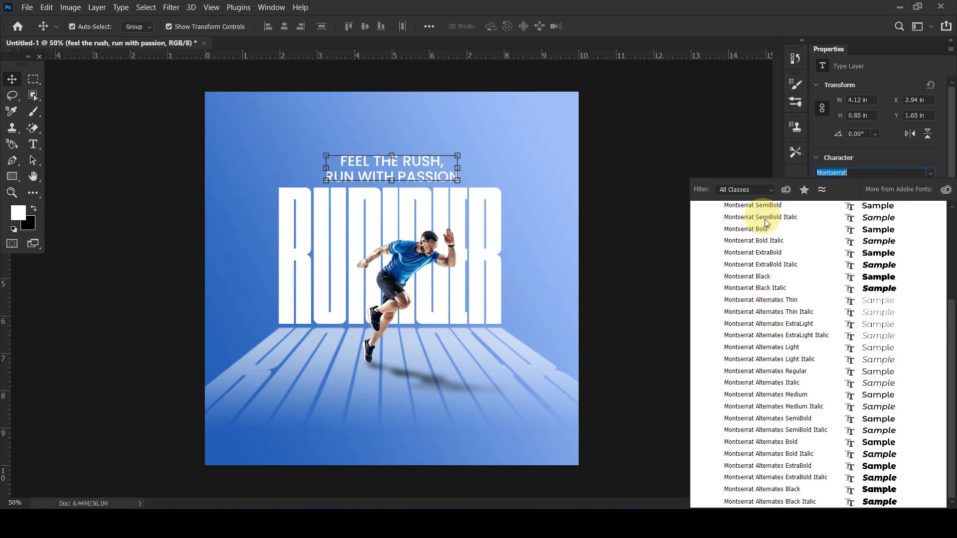
pyautogui.scroll(2, 766, 223)
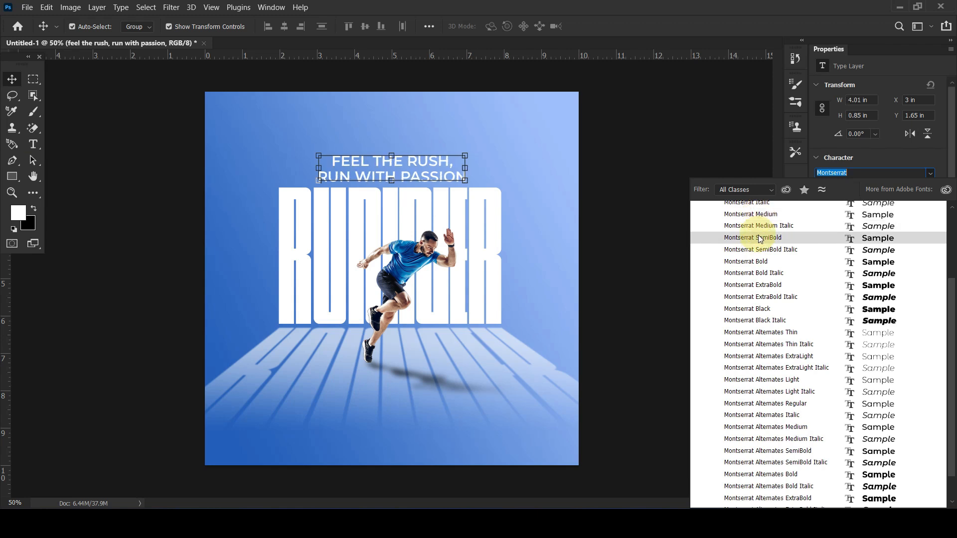
pyautogui.click(760, 238)
pyautogui.click(644, 238)
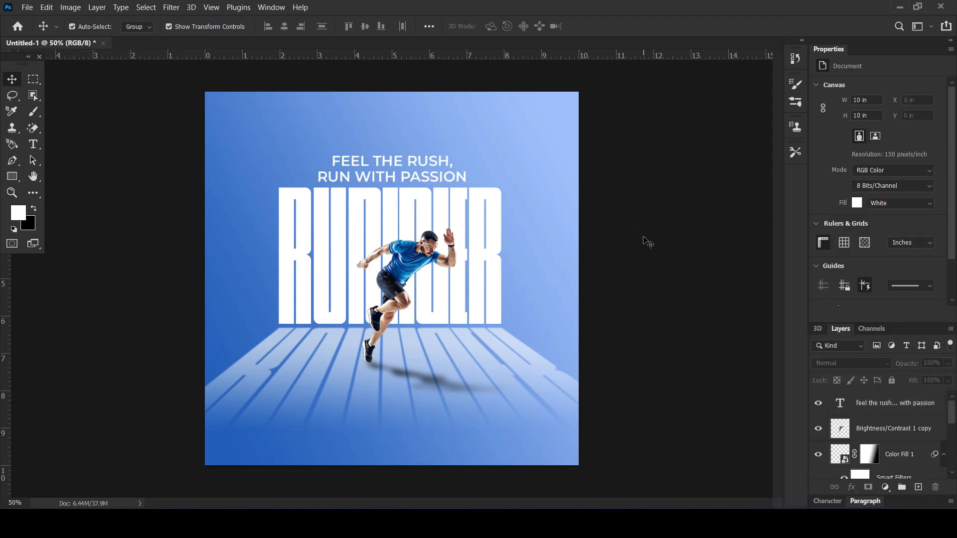
# Step: Scale the tagline down about its centre to about 3.4 in wide
pyautogui.click(428, 170)
pyautogui.hotkey('ctrl', 't')
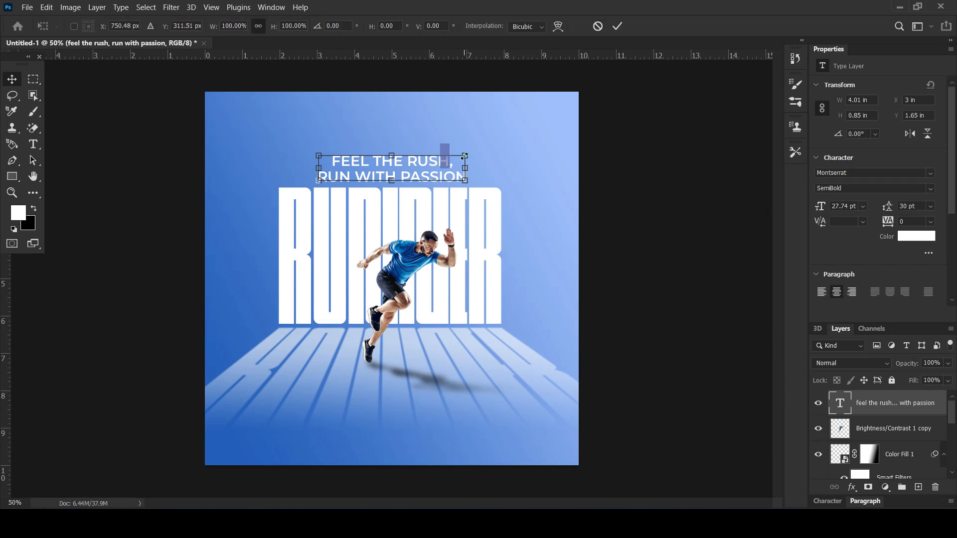
pyautogui.moveTo(466, 155); pyautogui.dragTo(454, 161)
pyautogui.press('Return')
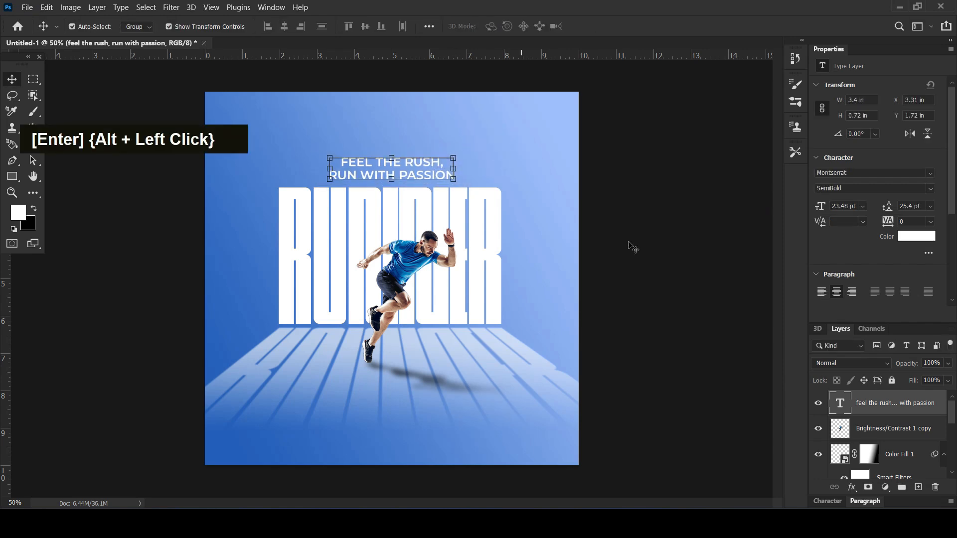
pyautogui.keyDown('alt'); pyautogui.click(650, 249); pyautogui.keyUp('alt')
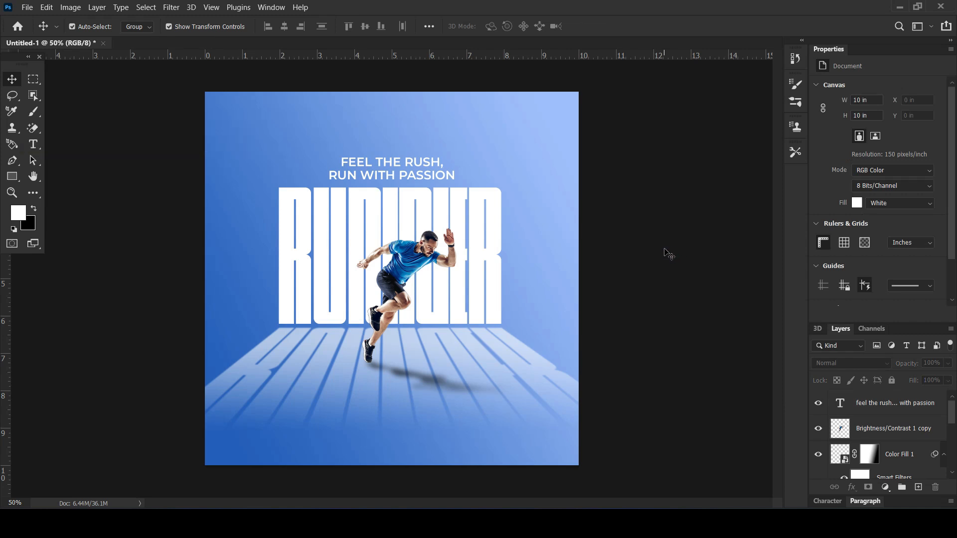
# Step: Add a horizontal text layer reading "BE A RUNNER" on the floor reflection below the athlete
pyautogui.click(397, 176)
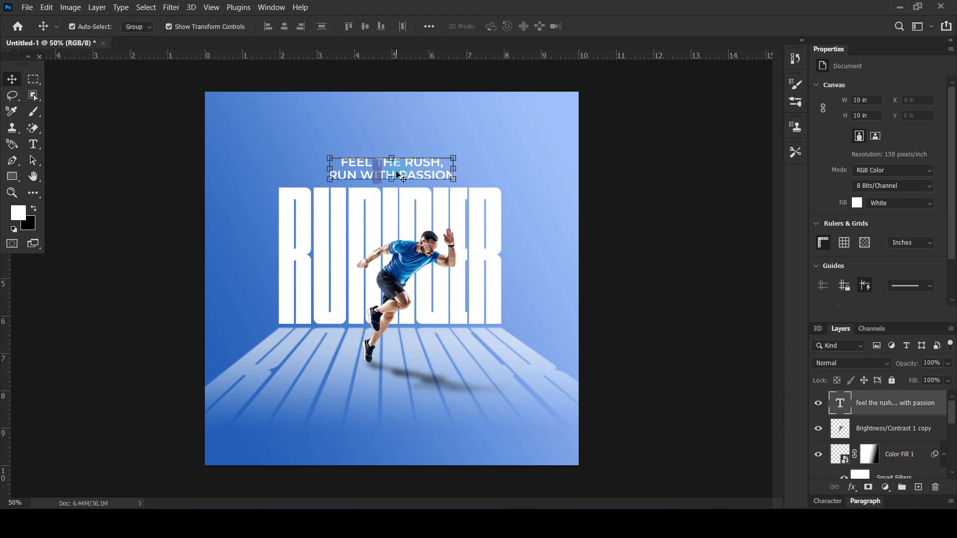
pyautogui.click(39, 146)
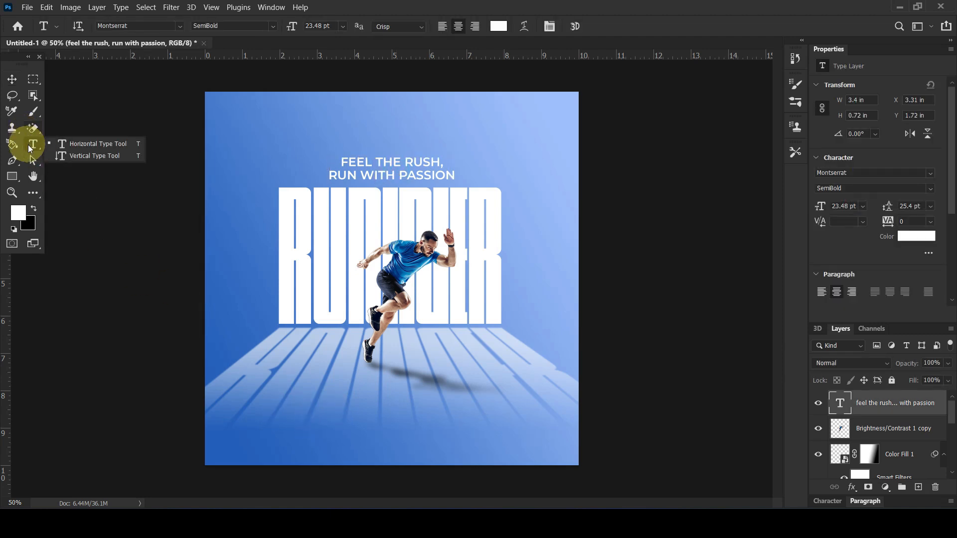
pyautogui.click(34, 146)
pyautogui.click(331, 400)
pyautogui.write('BE A RUNNER')
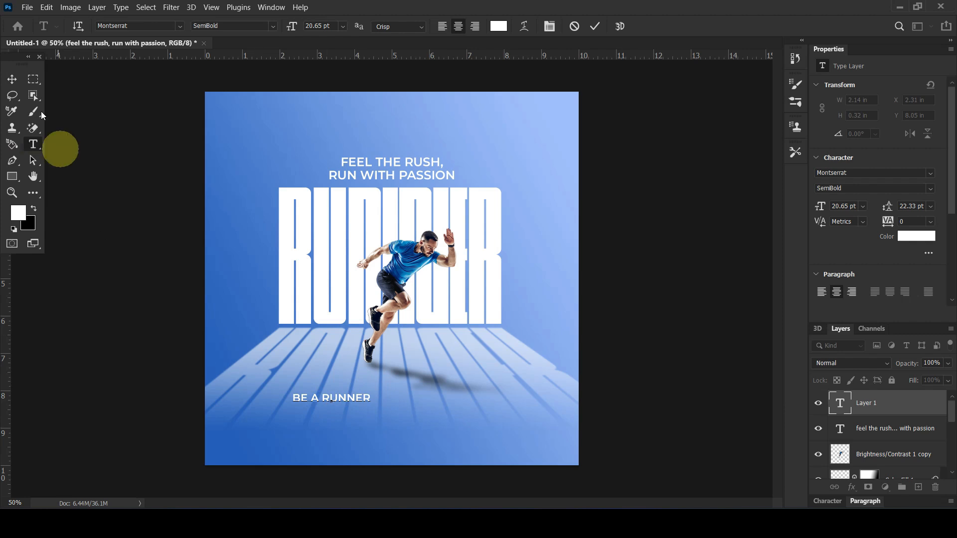
# Step: Enlarge "BE A RUNNER" to about 3.5 in wide and centre it just below the athlete's feet
pyautogui.click(12, 80)
pyautogui.moveTo(372, 388); pyautogui.dragTo(426, 400)
pyautogui.press('Return')
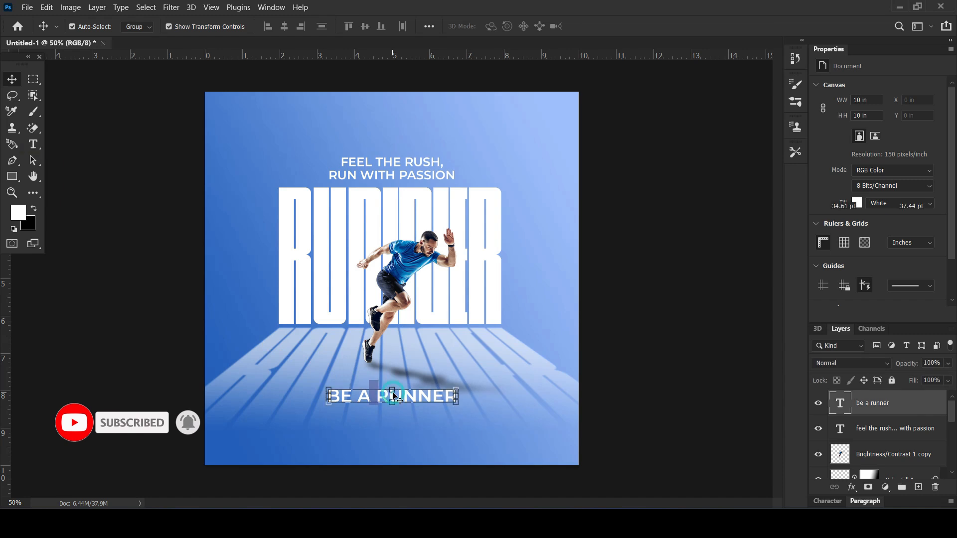
pyautogui.hotkey('shift', 'Up')
pyautogui.hotkey('shift', 'Up')
pyautogui.hotkey('shift', 'Up')
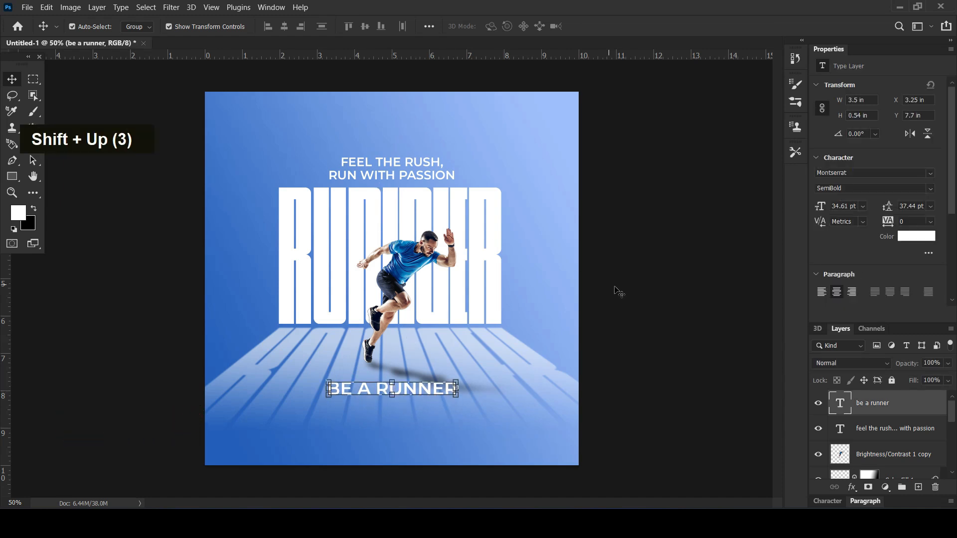
# Step: Draw a paragraph text box about 6.34 by 0.8 in below "BE A RUNNER" and turn off all caps for its placeholder text
pyautogui.click(660, 301)
pyautogui.press('t')
pyautogui.moveTo(269, 408); pyautogui.dragTo(506, 436)
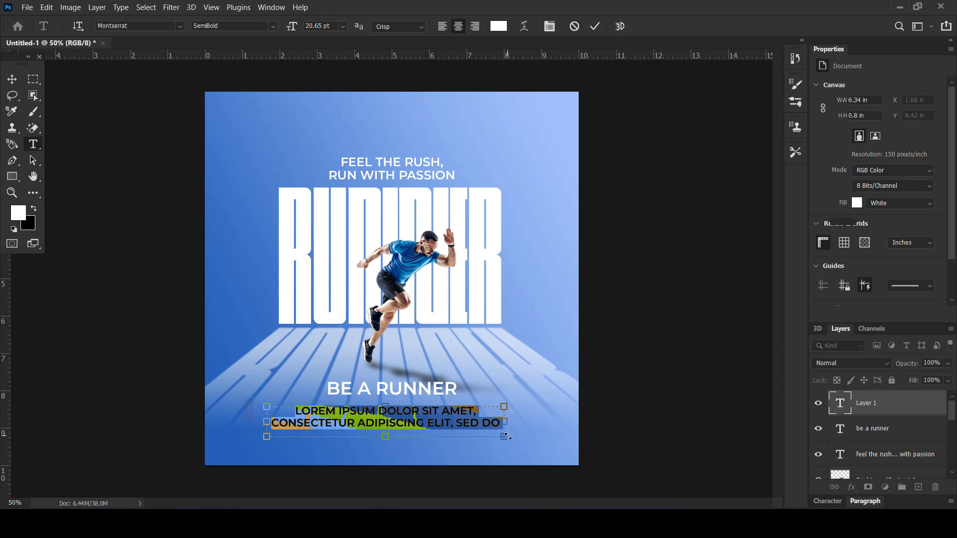
pyautogui.press('ctrl')
pyautogui.scroll(-6, 828, 277)
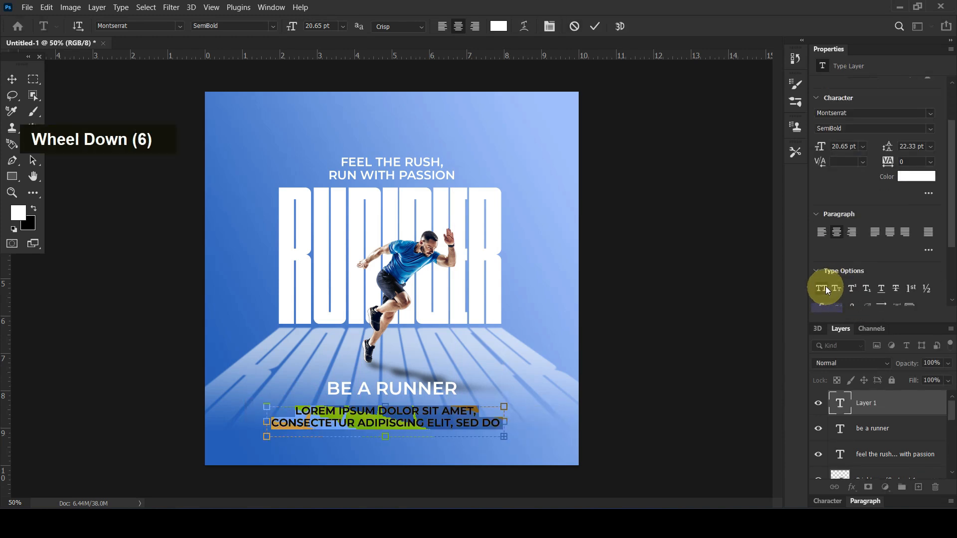
pyautogui.click(823, 288)
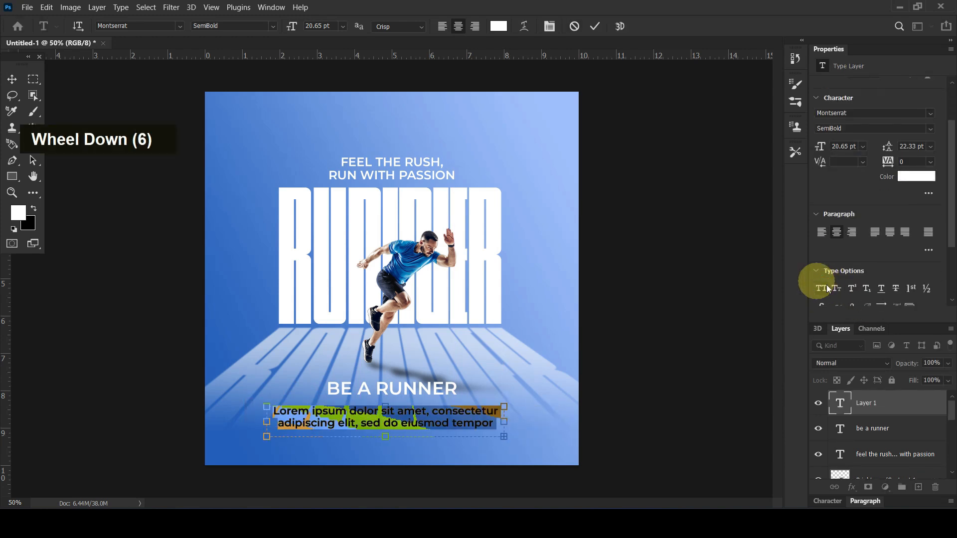
# Step: Format the placeholder paragraph as Montserrat Regular at 15 pt with 16 pt leading
pyautogui.click(924, 128)
pyautogui.click(867, 199)
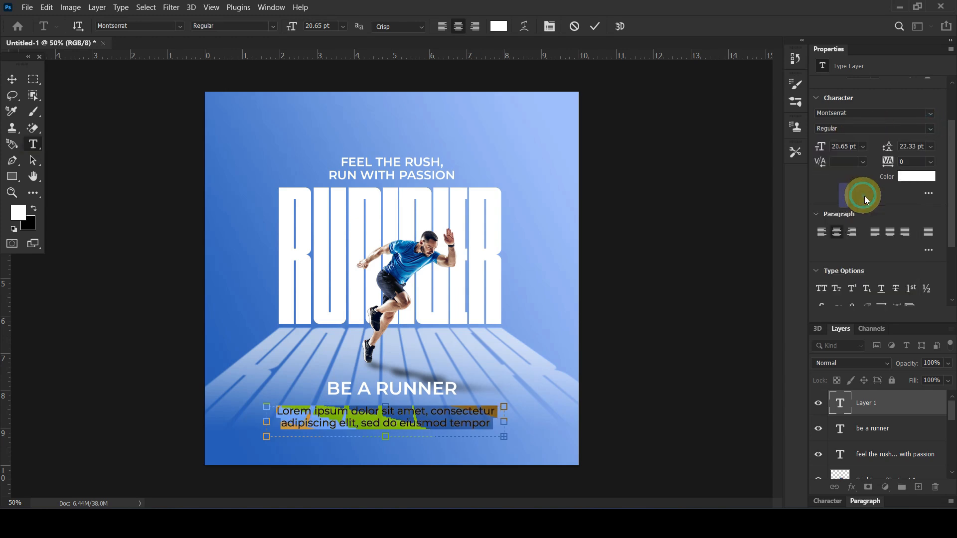
pyautogui.moveTo(825, 146); pyautogui.dragTo(818, 147)
pyautogui.moveTo(883, 152); pyautogui.dragTo(883, 154)
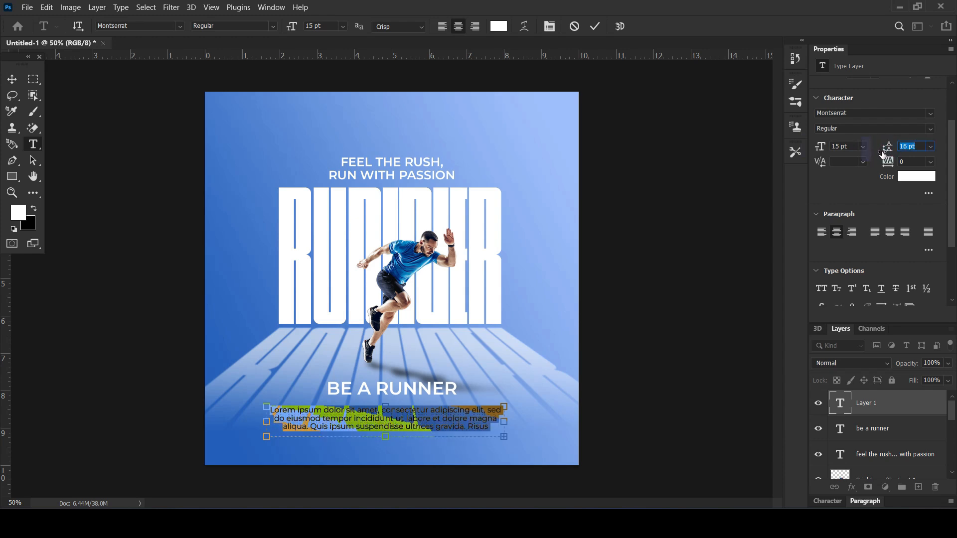
pyautogui.click(11, 77)
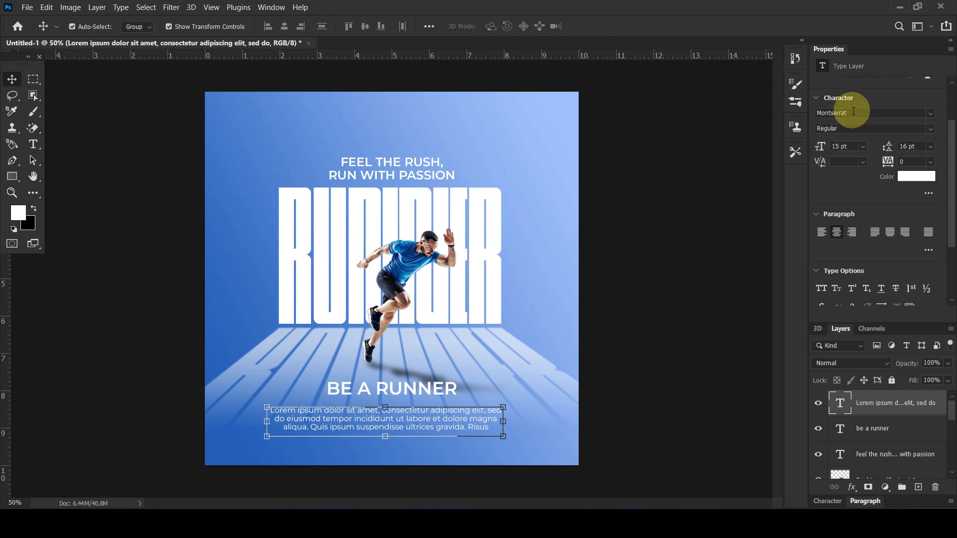
pyautogui.click(711, 300)
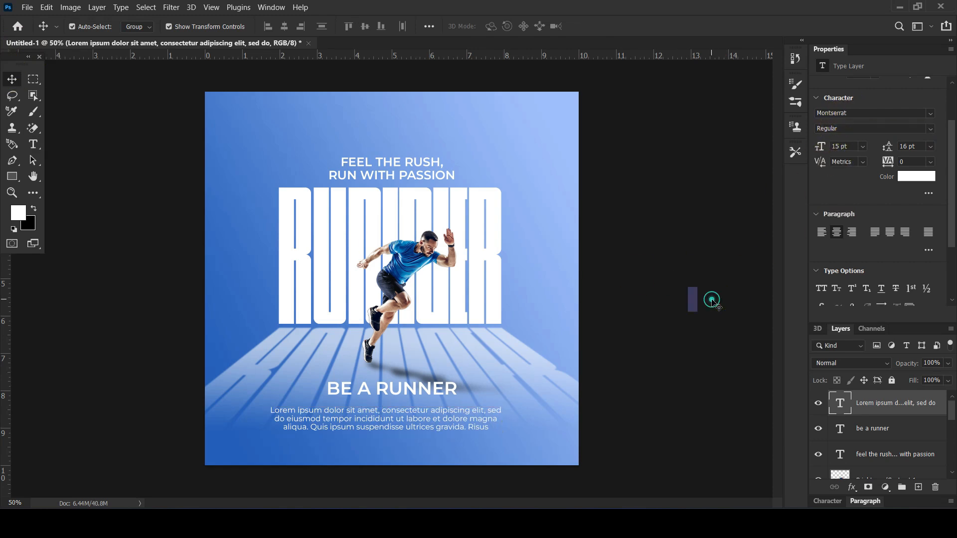
# Step: Reduce the placeholder paragraph's font size to 13 pt
pyautogui.click(470, 413)
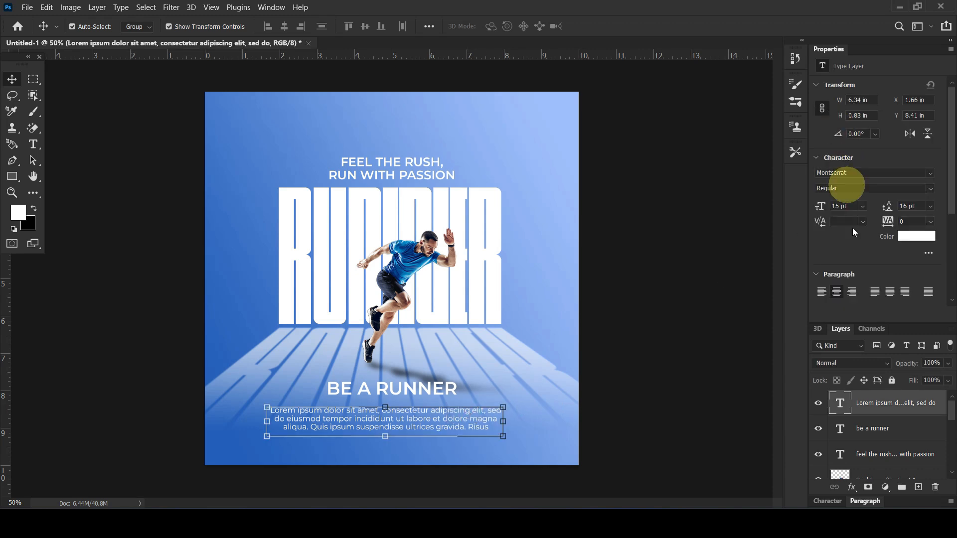
pyautogui.click(848, 206)
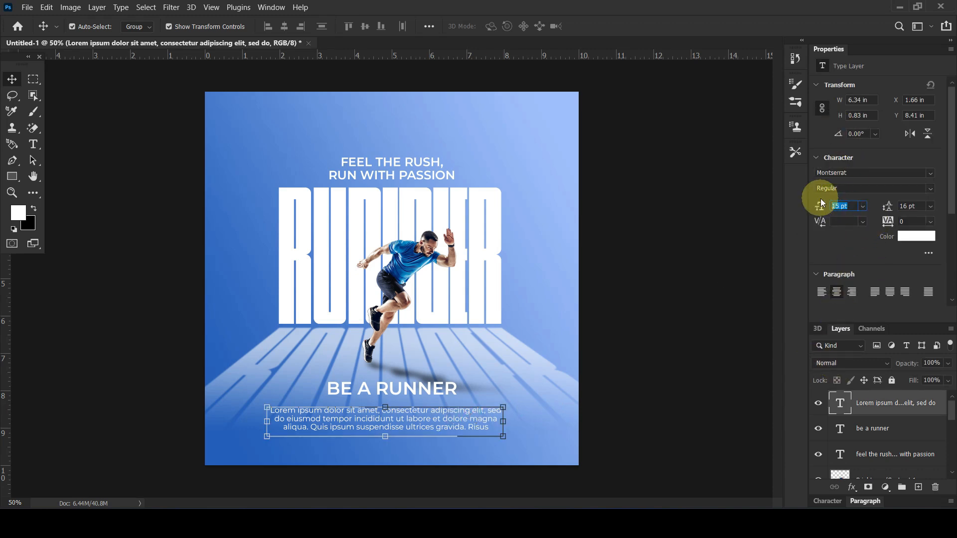
pyautogui.press('Return')
pyautogui.press('pagedown')
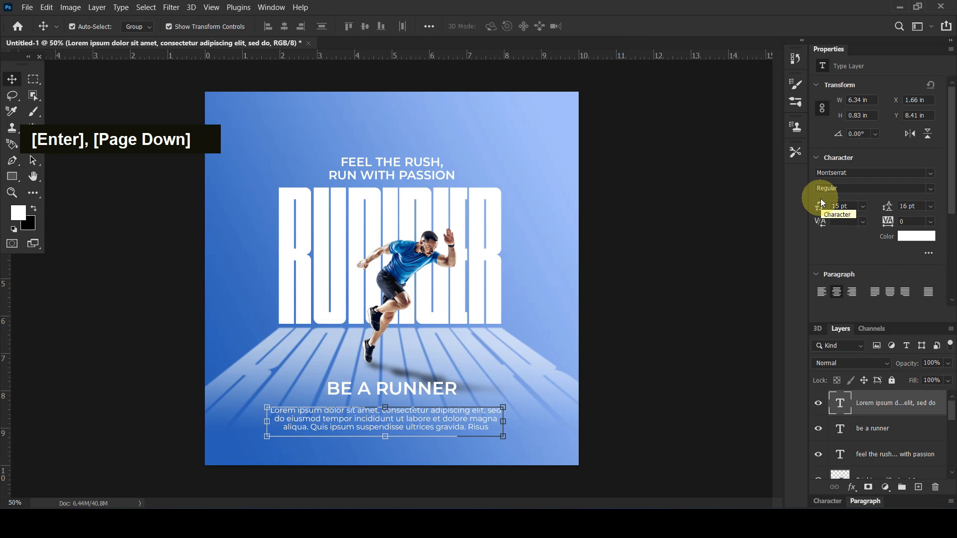
pyautogui.click(822, 205)
pyautogui.press('Num_Lock')
pyautogui.write('13')
pyautogui.press('Return')
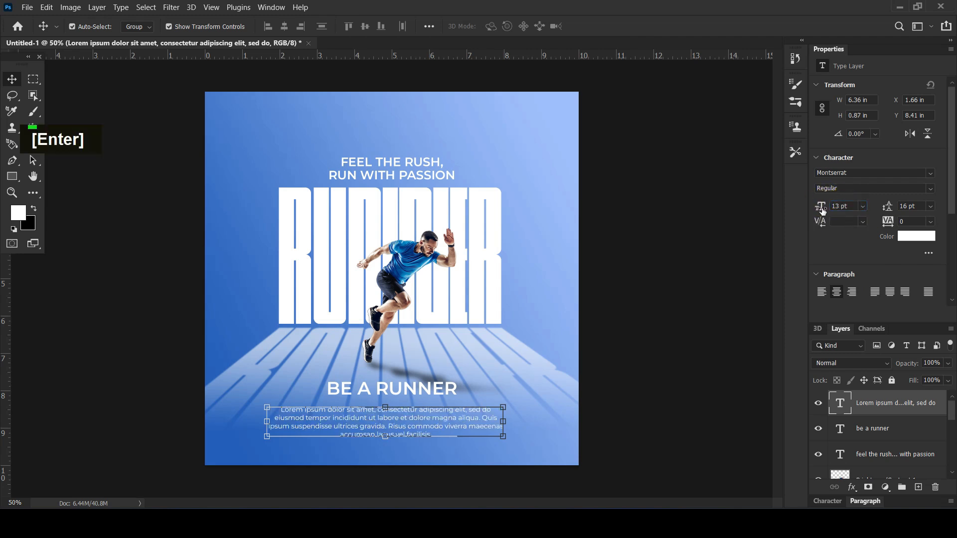
# Step: Set the placeholder paragraph's leading to 14 pt
pyautogui.click(897, 201)
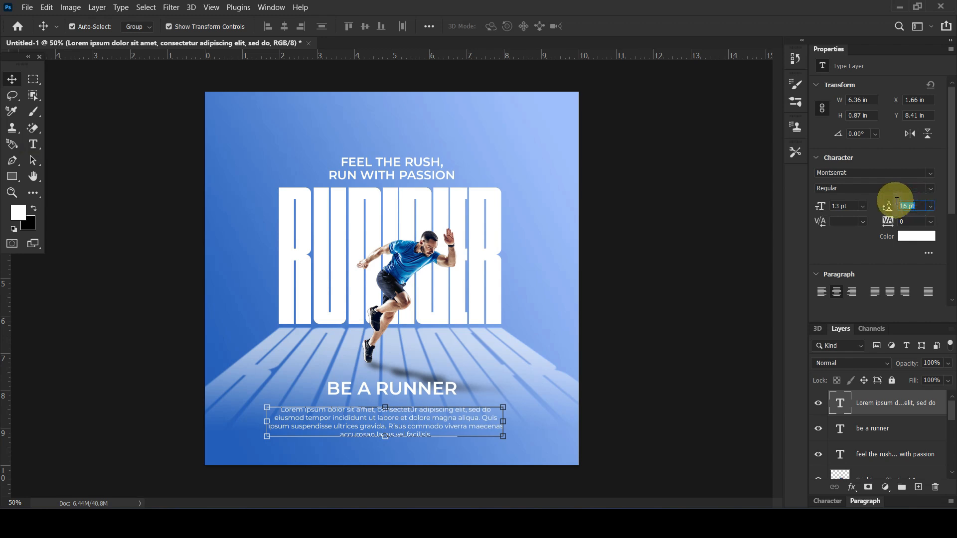
pyautogui.click(678, 401)
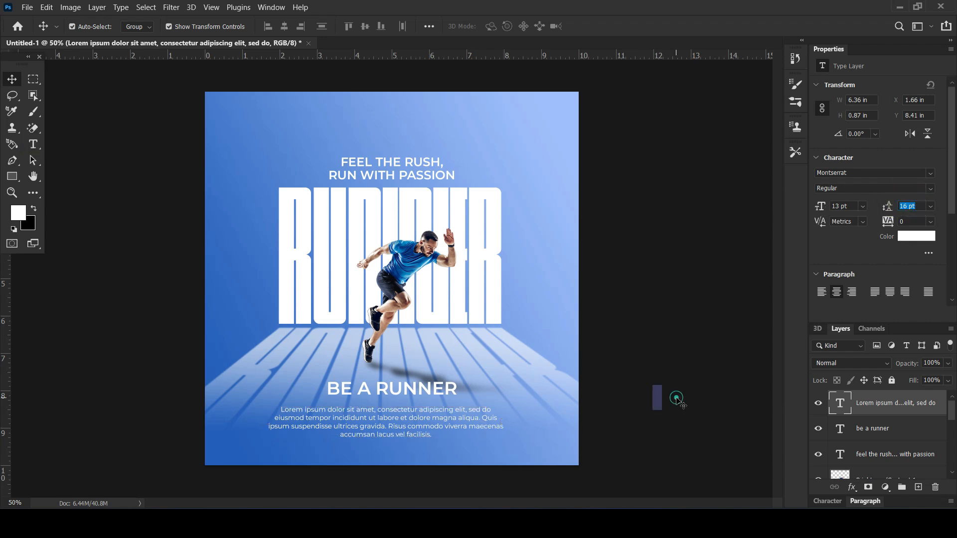
pyautogui.click(473, 432)
pyautogui.click(910, 205)
pyautogui.click(882, 203)
pyautogui.write('1')
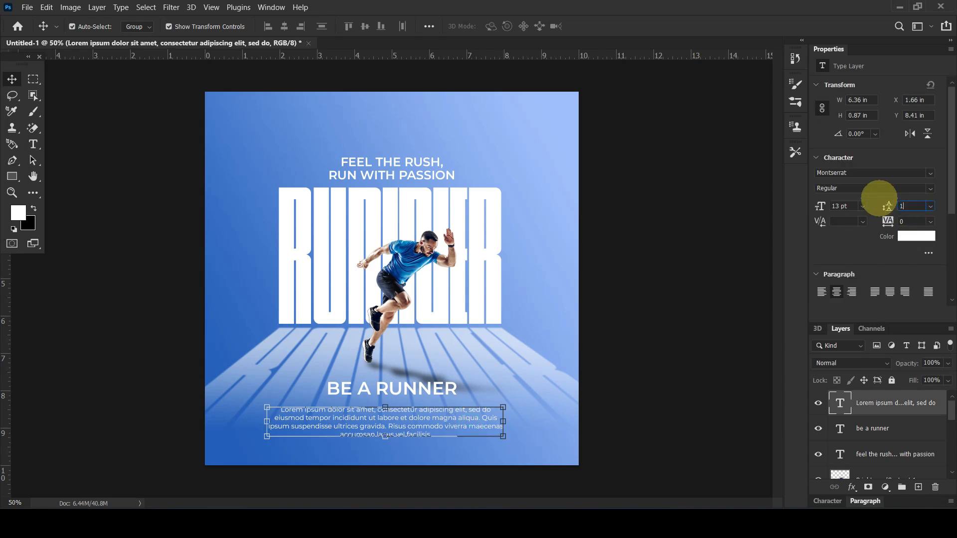
pyautogui.write('4')
pyautogui.press('Return')
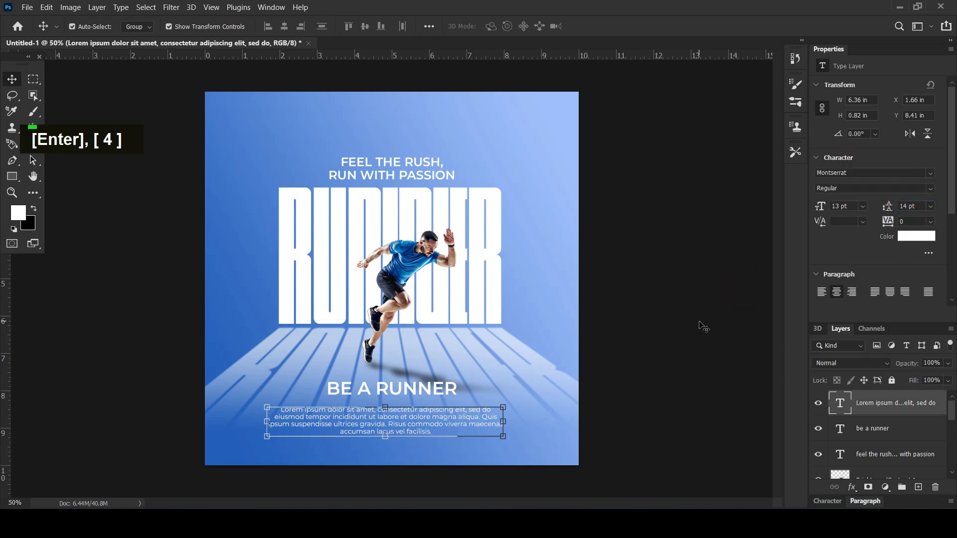
# Step: Set the placeholder paragraph's leading to 13 pt
pyautogui.click(913, 206)
pyautogui.write('13')
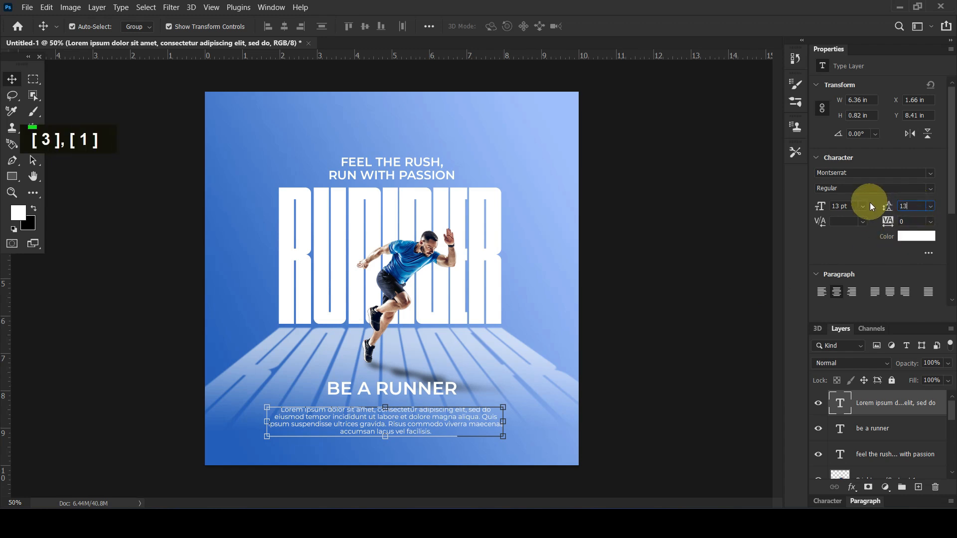
pyautogui.press('Return')
pyautogui.click(691, 298)
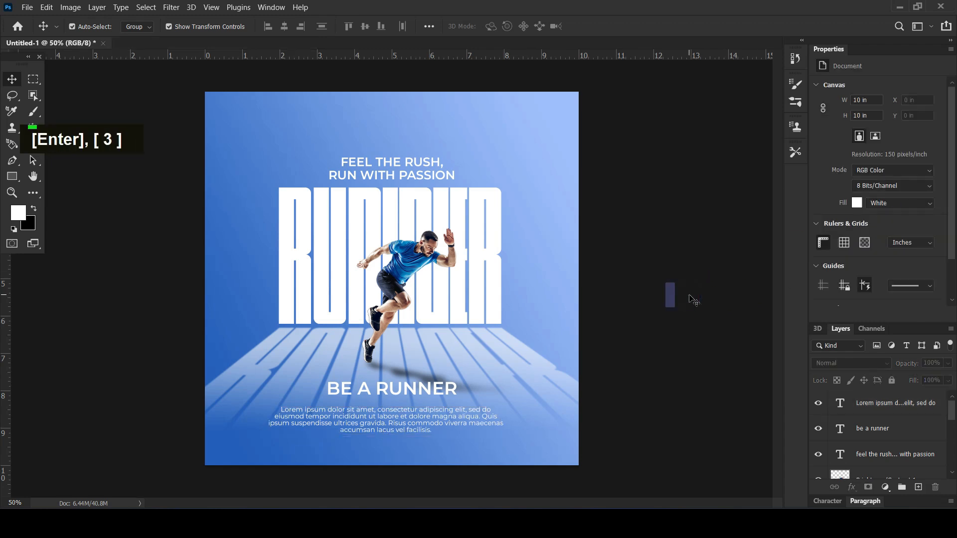
# Step: Move the placeholder paragraph slightly up, add a vertical guide at the canvas centre (5 in) and centre the paragraph on it
pyautogui.moveTo(406, 421); pyautogui.dragTo(407, 423)
pyautogui.click(117, 344)
pyautogui.moveTo(5, 331); pyautogui.dragTo(392, 331)
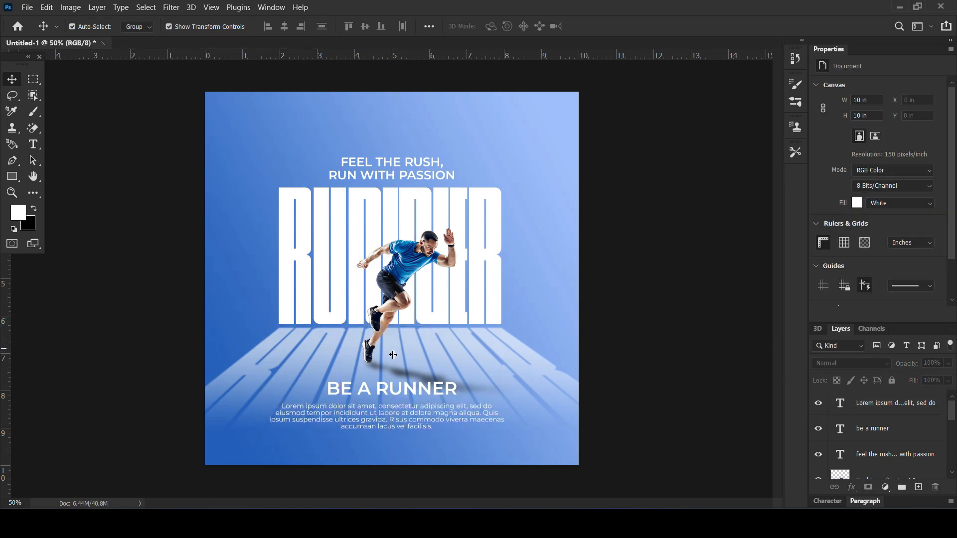
pyautogui.moveTo(423, 421); pyautogui.dragTo(430, 420)
pyautogui.click(411, 390)
pyautogui.click(697, 306)
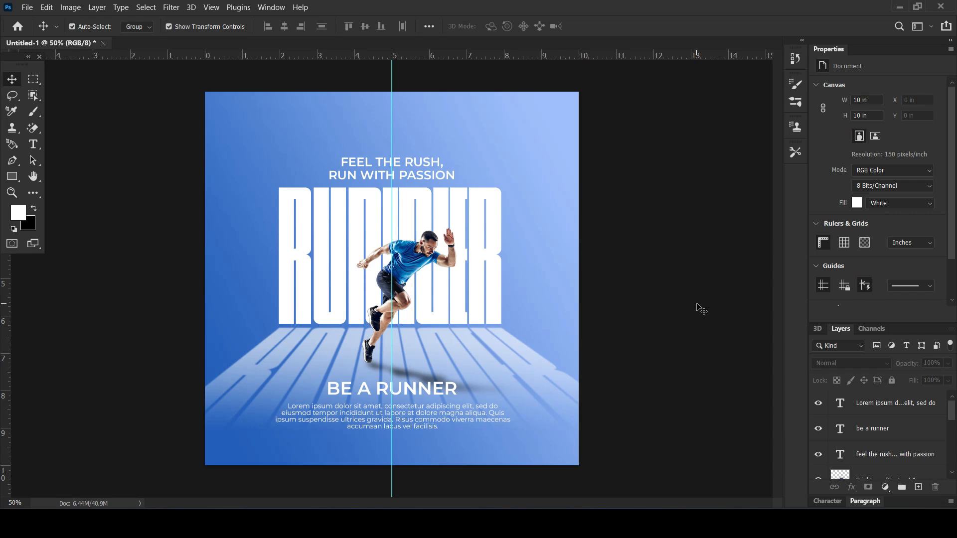
# Step: Place the image social media icons.png from the file folder onto the poster canvas
pyautogui.click(423, 165)
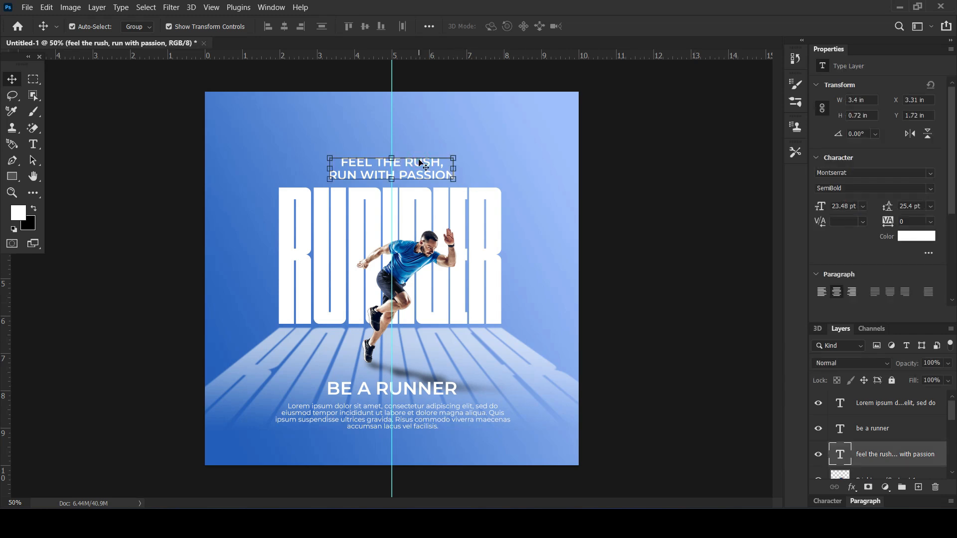
pyautogui.click(666, 175)
pyautogui.click(239, 519)
pyautogui.moveTo(173, 402); pyautogui.dragTo(386, 521)
pyautogui.moveTo(382, 399); pyautogui.dragTo(321, 193)
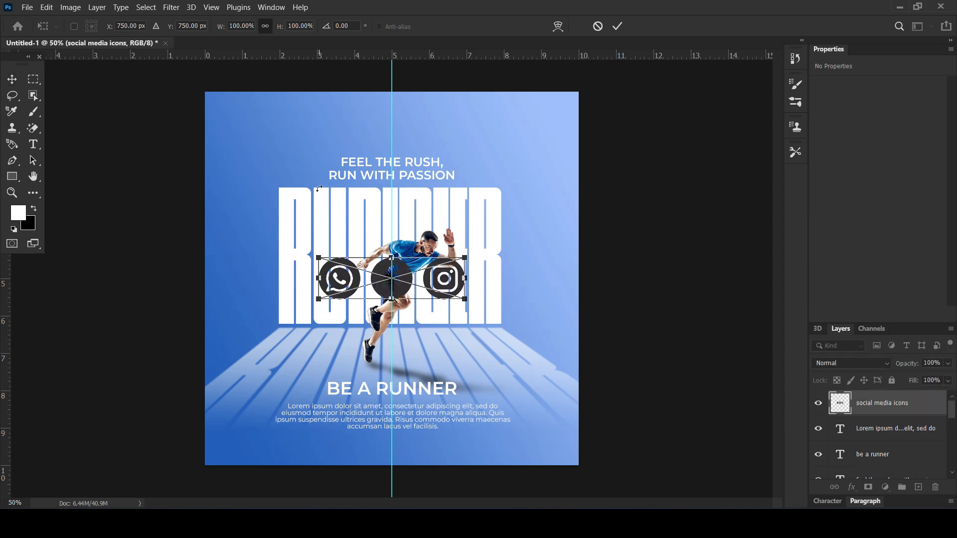
# Step: Scale the placed social media icons to about 33% and position them near the poster's upper-left corner, at about X 0.54 in, Y 0.49 in
pyautogui.moveTo(462, 300); pyautogui.dragTo(255, 114)
pyautogui.press('Return')
pyautogui.press('Return')
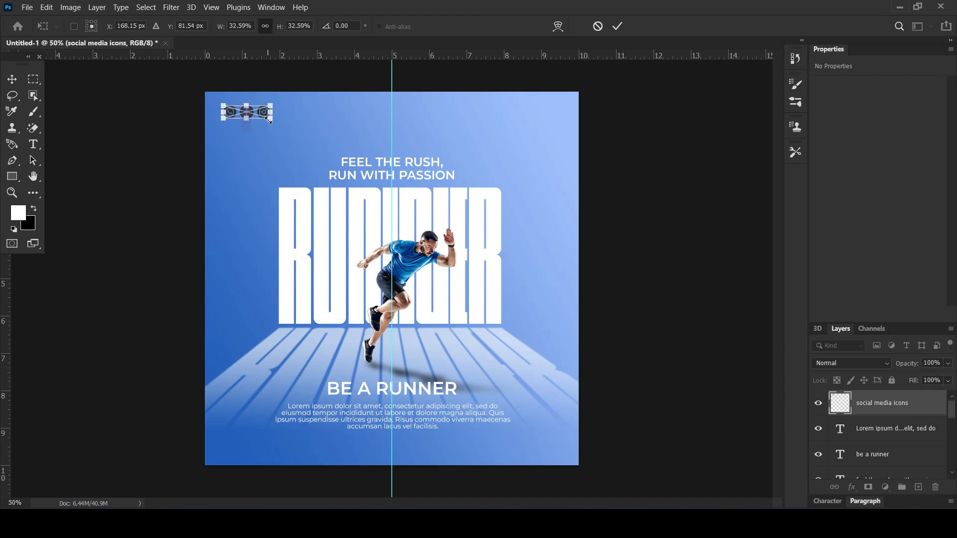
pyautogui.hotkey('shift', 'Down')
pyautogui.hotkey('shift', 'Down')
pyautogui.hotkey('shift', 'Right')
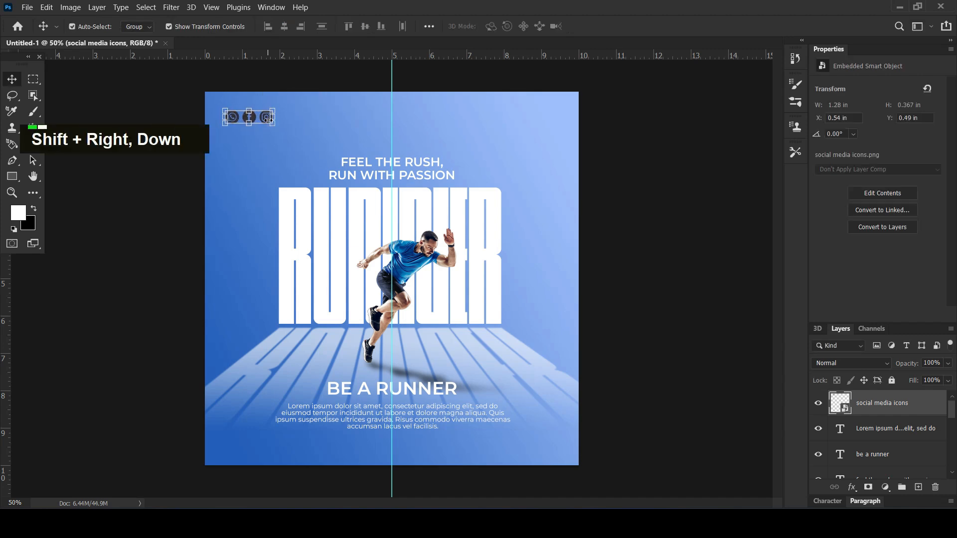
# Step: Turn the social media icons white with a clipped #ffffff Solid Color fill layer, and group the fill with the icons layer
pyautogui.click(885, 487)
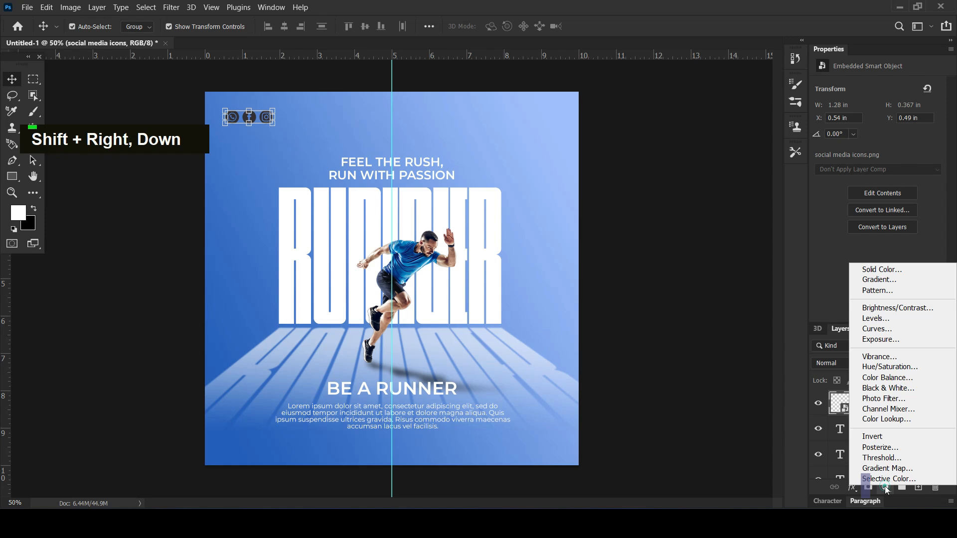
pyautogui.click(882, 273)
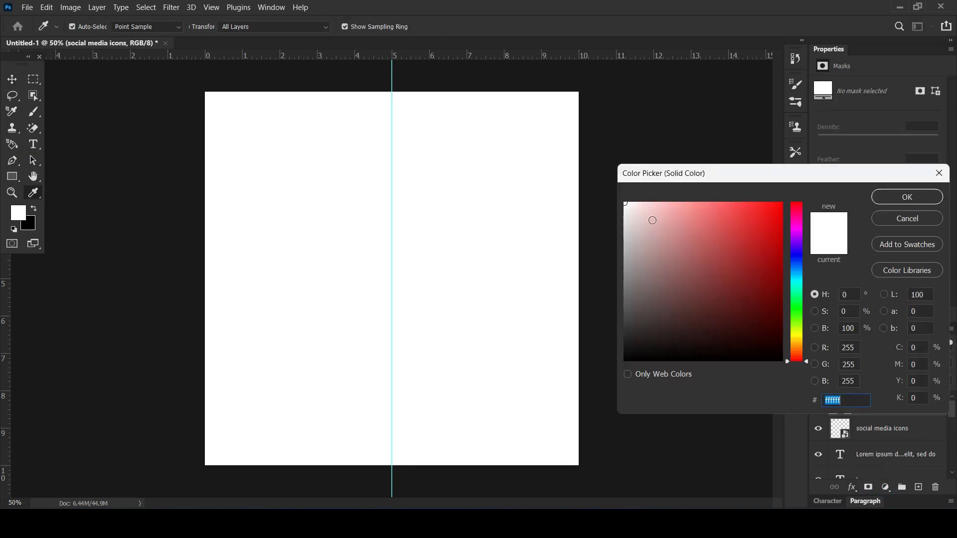
pyautogui.click(888, 196)
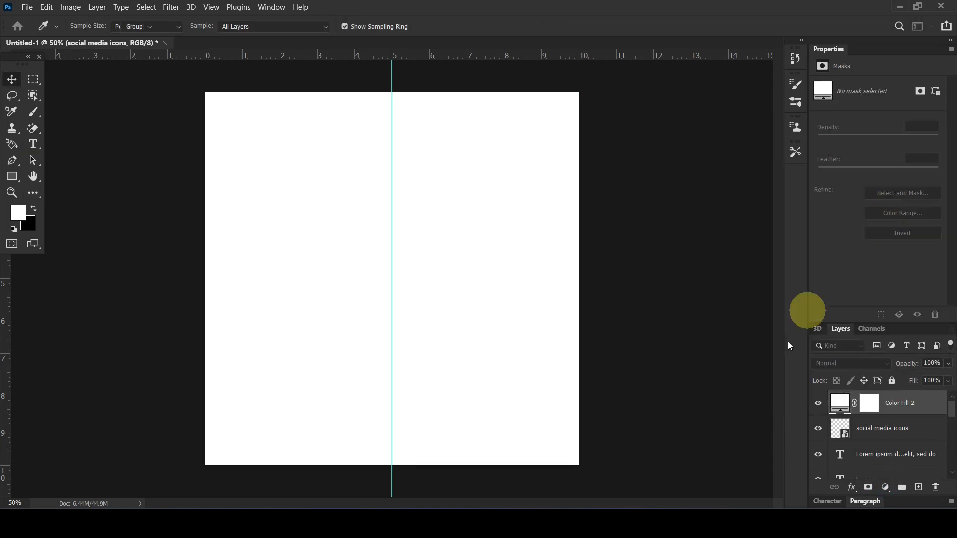
pyautogui.rightClick(920, 400)
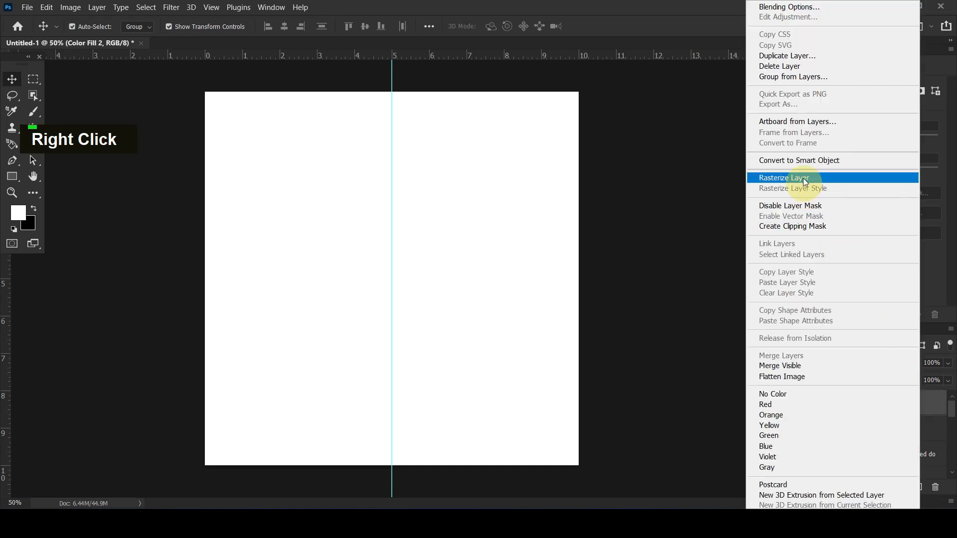
pyautogui.click(803, 226)
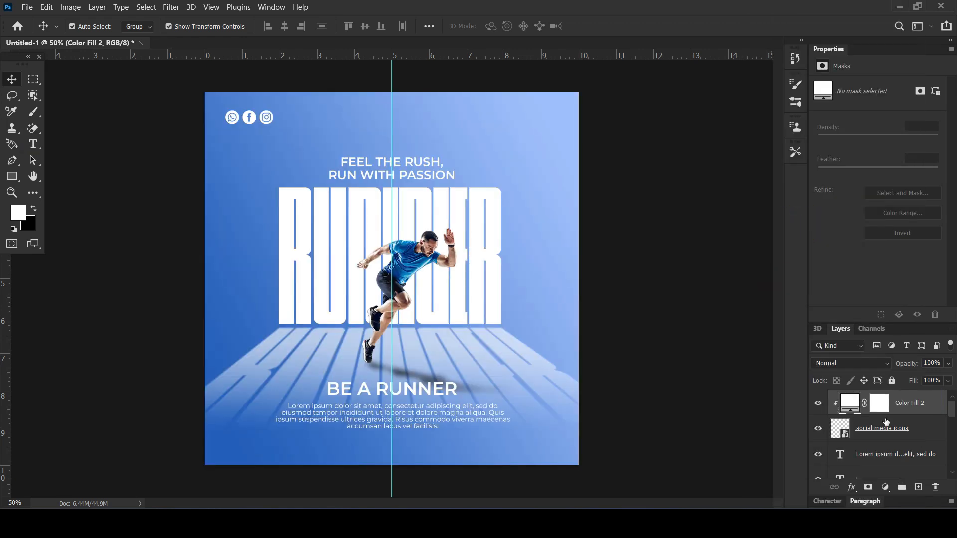
pyautogui.keyDown('ctrl'); pyautogui.click(931, 428); pyautogui.keyUp('ctrl')
pyautogui.hotkey('ctrl', 'g')
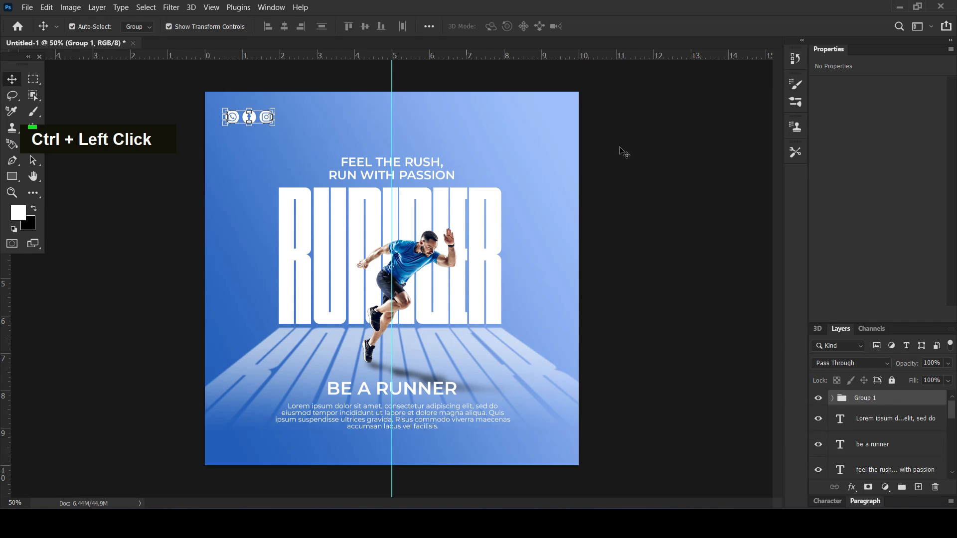
pyautogui.click(662, 145)
# Step: Duplicate the "FEEL THE RUSH, RUN WITH PASSION" tagline into the poster's upper-right area and replace the copy's text with "YOUR LOGO"
pyautogui.moveTo(358, 166); pyautogui.dragTo(456, 125)
pyautogui.doubleClick(456, 123)
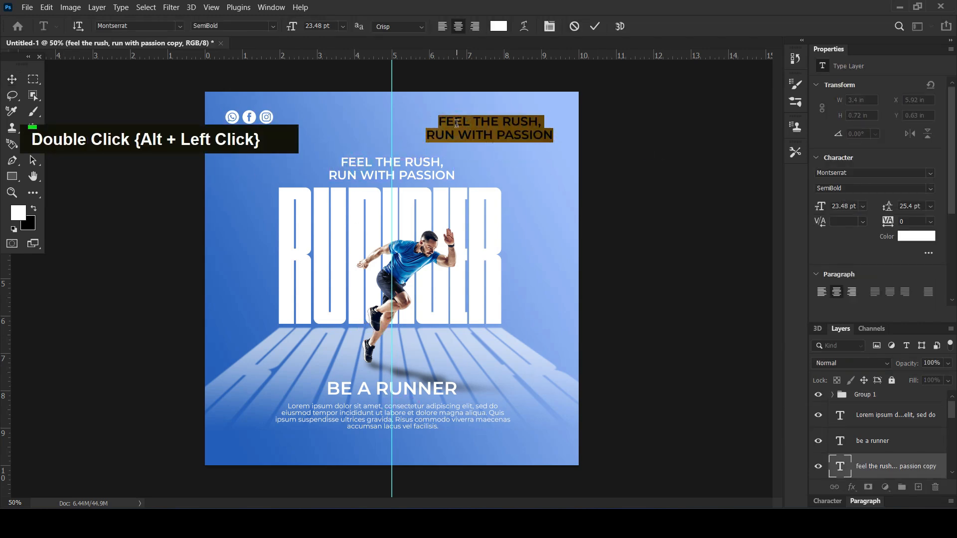
pyautogui.write('YOUR LOGO')
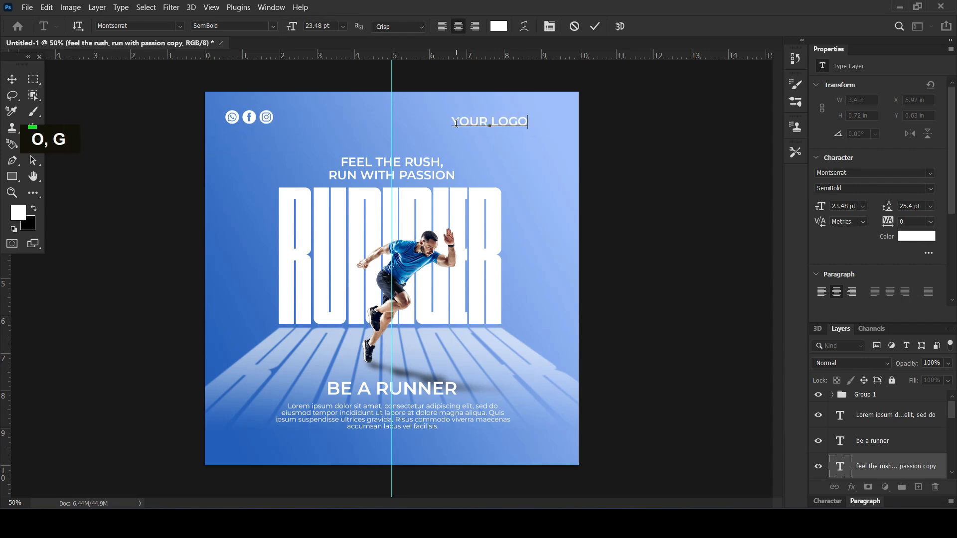
# Step: Shrink the "YOUR LOGO" text and position it near the poster's upper-right corner, level with the social media icons
pyautogui.click(12, 80)
pyautogui.moveTo(451, 116); pyautogui.dragTo(541, 120)
pyautogui.press('Return')
pyautogui.click(640, 269)
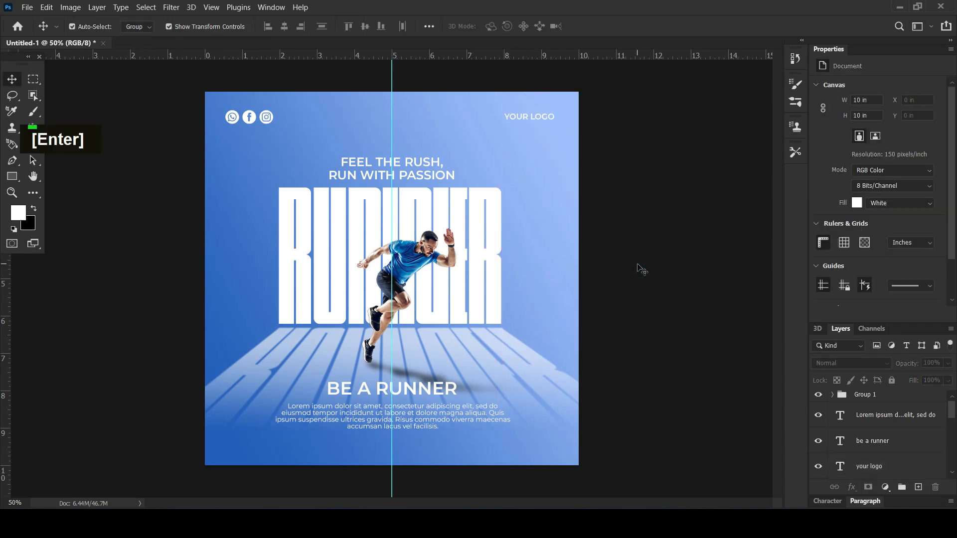
# Step: Scale the tagline above the runner lettering down to about 77% around its centre and nudge it down closer to the lettering
pyautogui.click(429, 162)
pyautogui.moveTo(451, 158); pyautogui.dragTo(440, 158)
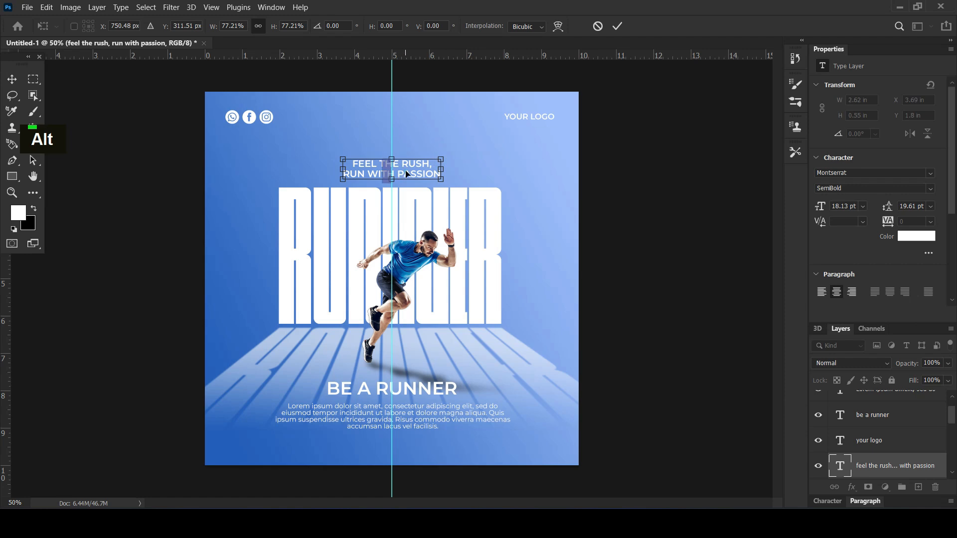
pyautogui.press('Return')
pyautogui.hotkey('shift', 'Down')
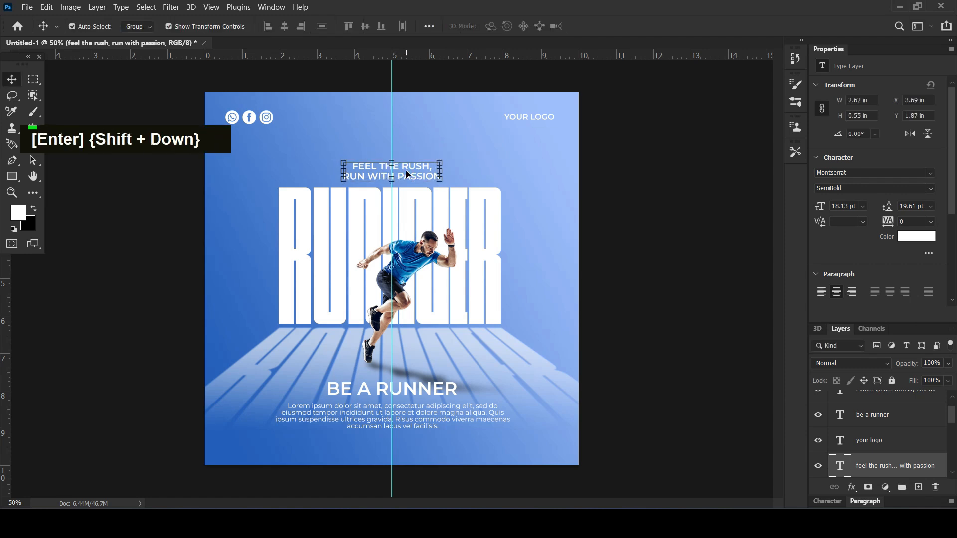
pyautogui.click(657, 279)
# Step: Convert the blue gradient fill background layer to a smart object
pyautogui.click(534, 299)
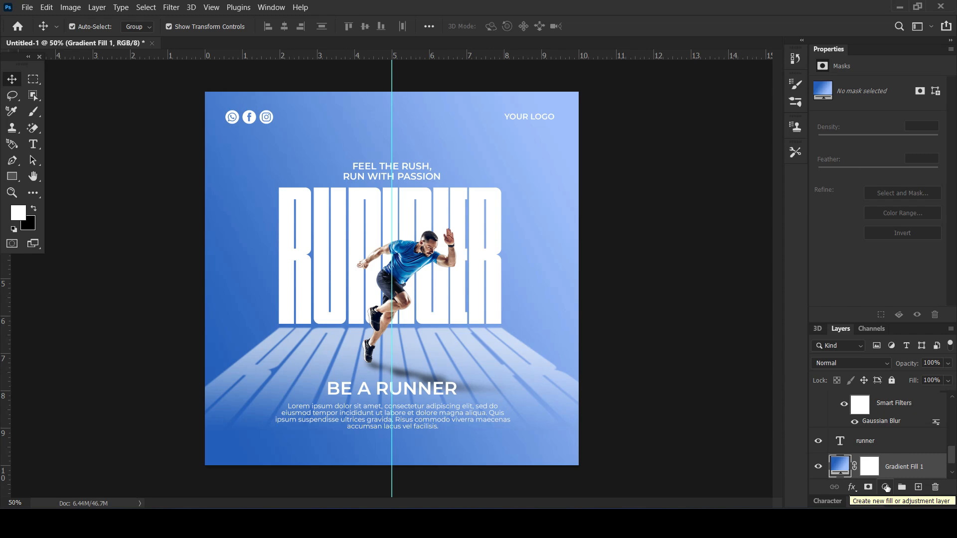
pyautogui.click(943, 464)
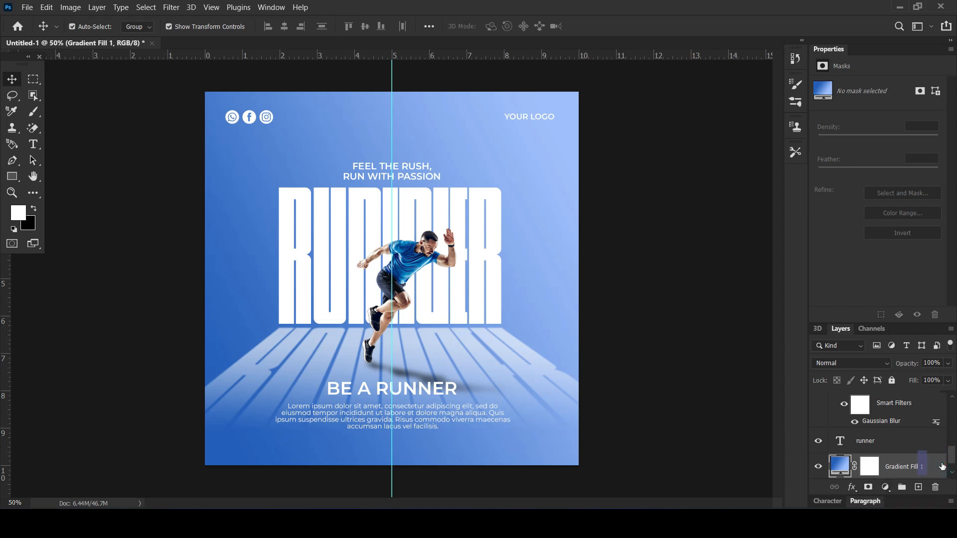
pyautogui.rightClick(942, 466)
pyautogui.click(811, 162)
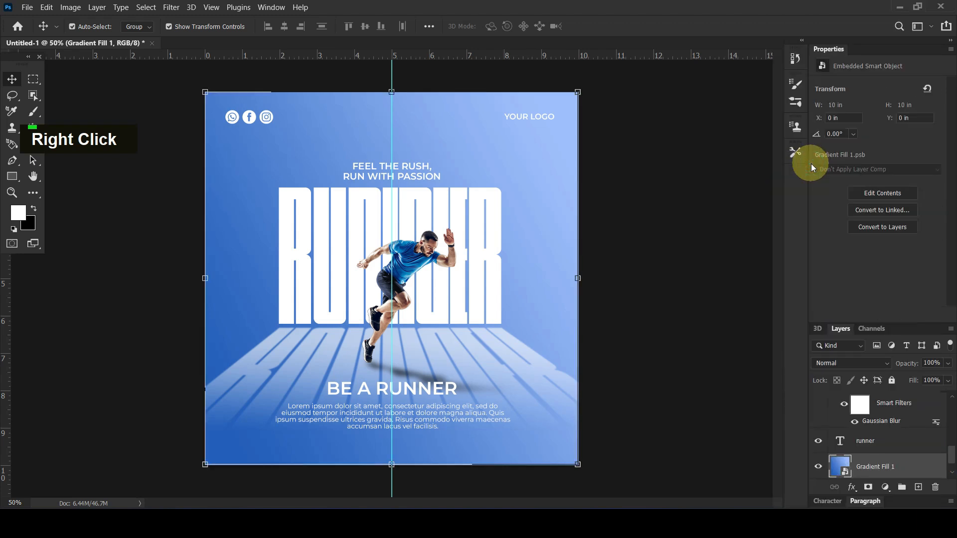
# Step: Apply the Camera Raw Filter to the gradient background with Temperature -17, Clarity -66 and Grain 100
pyautogui.click(171, 7)
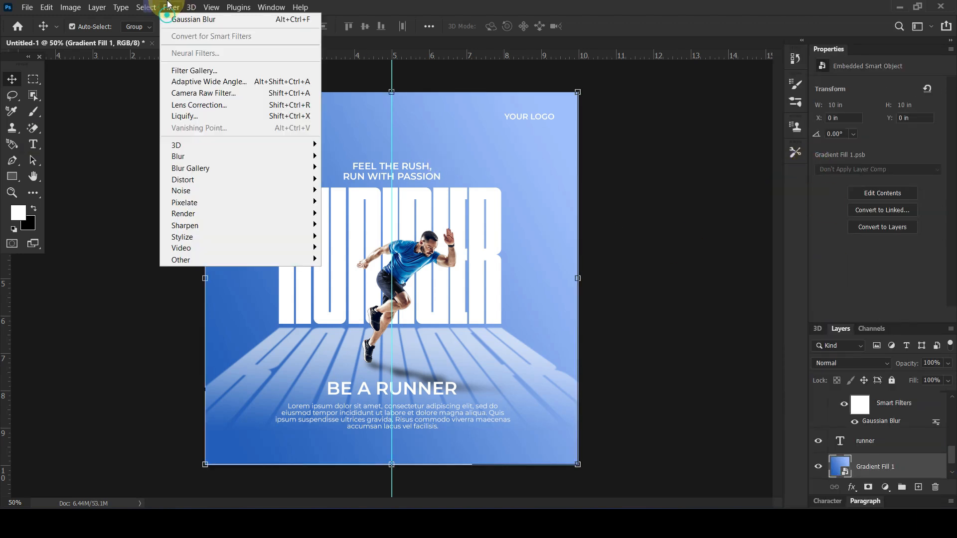
pyautogui.click(190, 94)
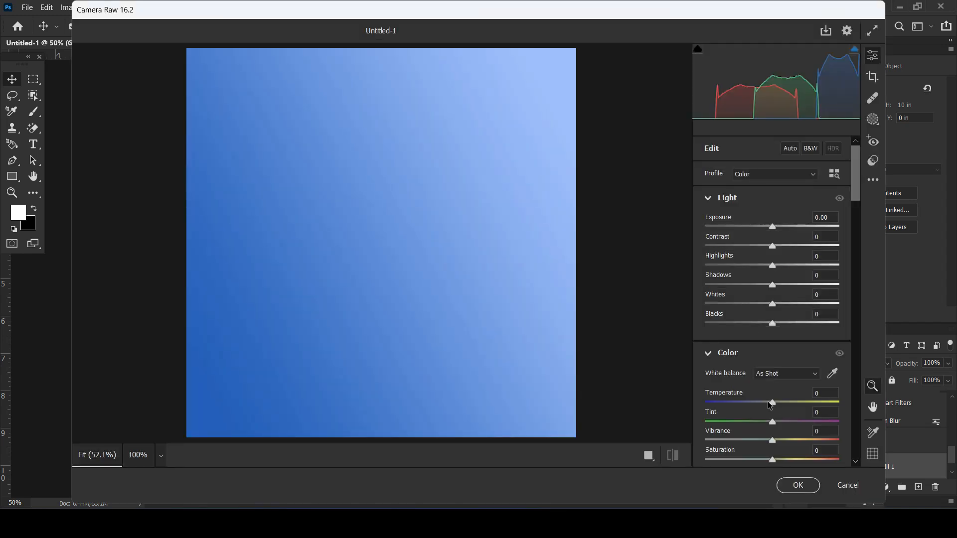
pyautogui.moveTo(770, 405); pyautogui.dragTo(765, 405)
pyautogui.scroll(-3, 765, 405)
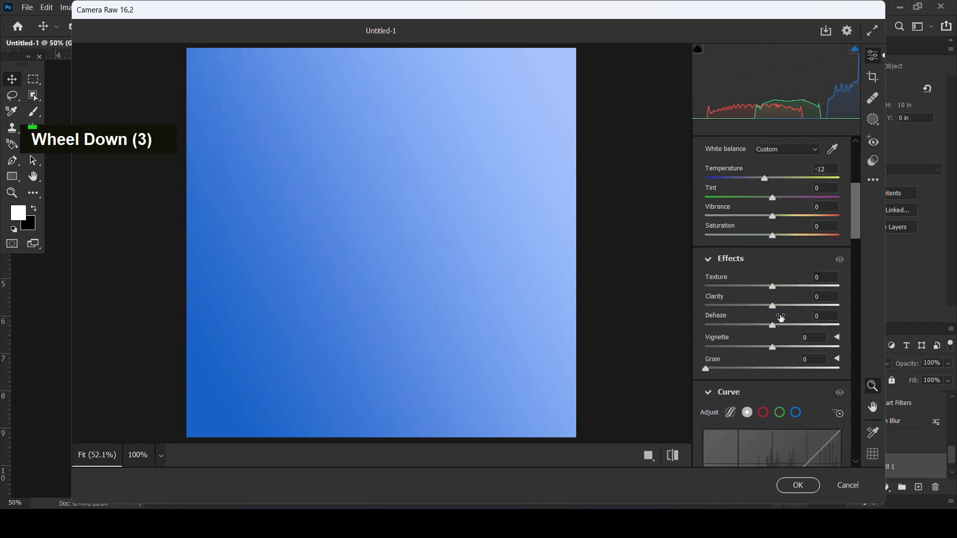
pyautogui.moveTo(706, 370); pyautogui.dragTo(808, 369)
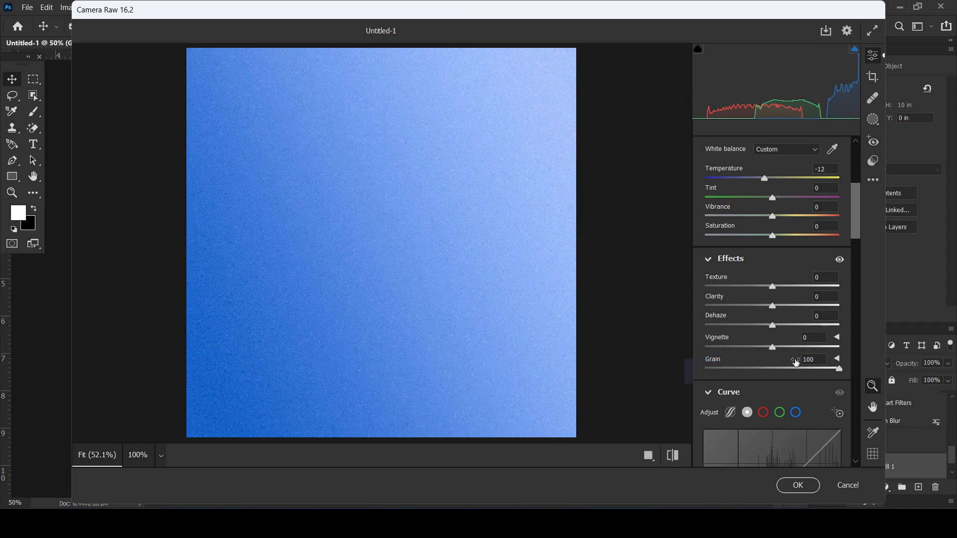
pyautogui.moveTo(761, 306); pyautogui.dragTo(729, 306)
pyautogui.moveTo(764, 179)
pyautogui.mouseDown()
pyautogui.moveTo(775, 179)
pyautogui.moveTo(761, 178)
pyautogui.mouseUp()
pyautogui.click(796, 486)
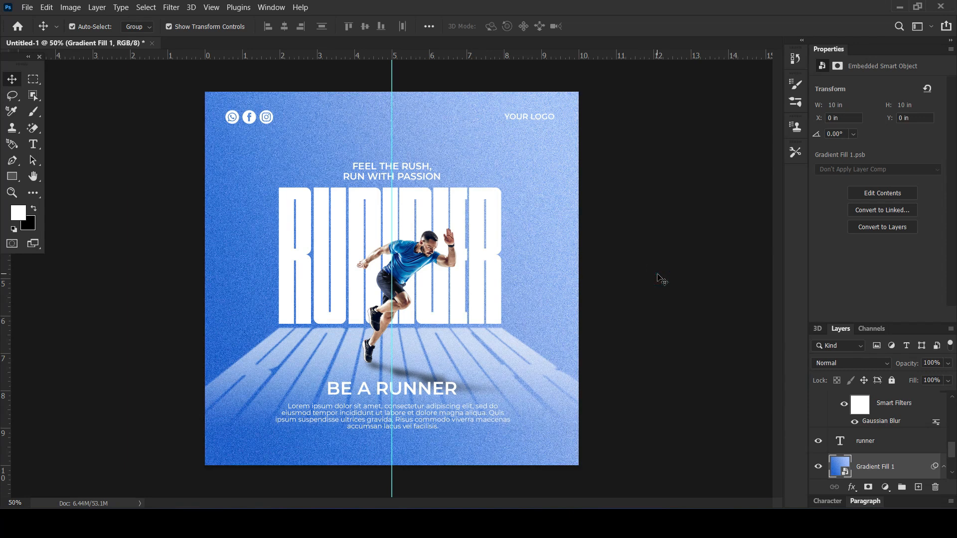
pyautogui.click(673, 312)
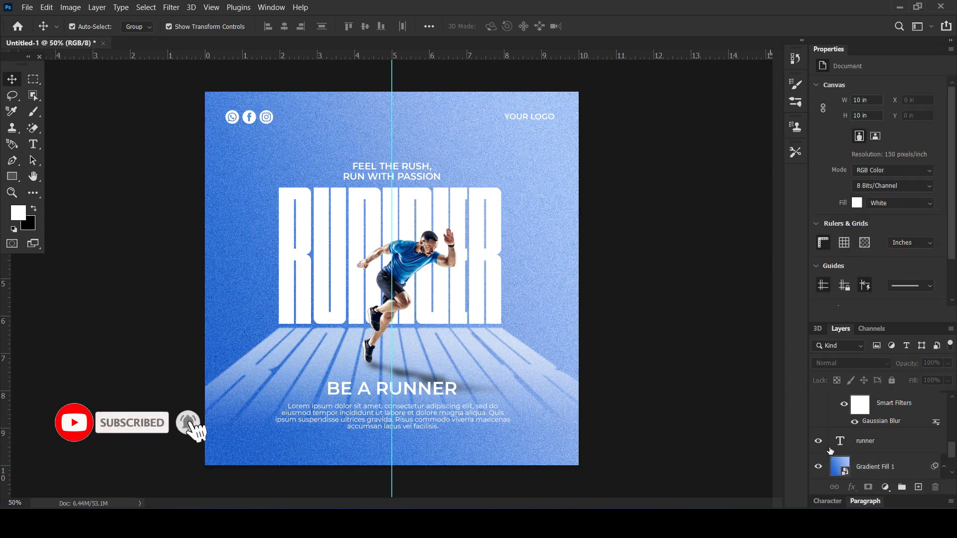
# Step: Add a Curves adjustment above the gradient background and darken it with a curve point at input 90, output 68
pyautogui.click(870, 467)
pyautogui.click(885, 487)
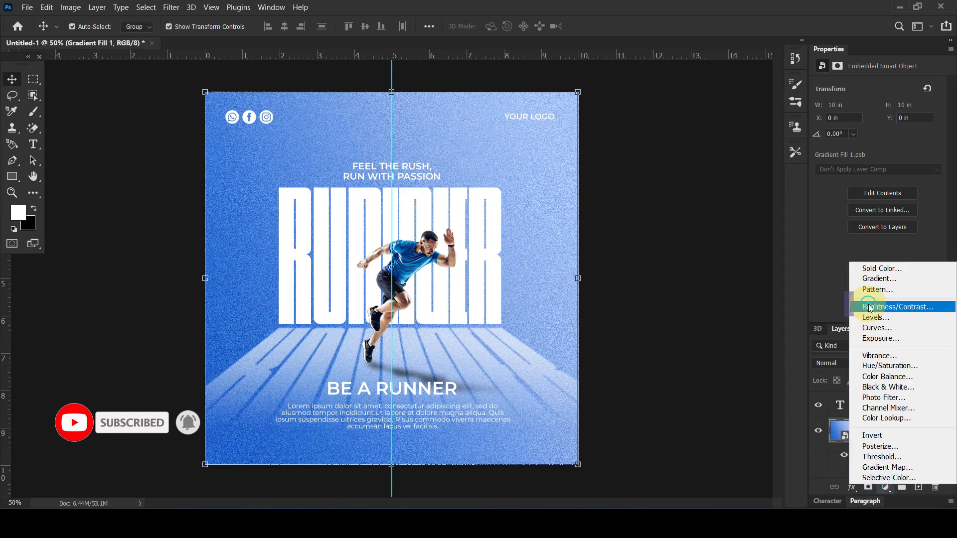
pyautogui.click(877, 327)
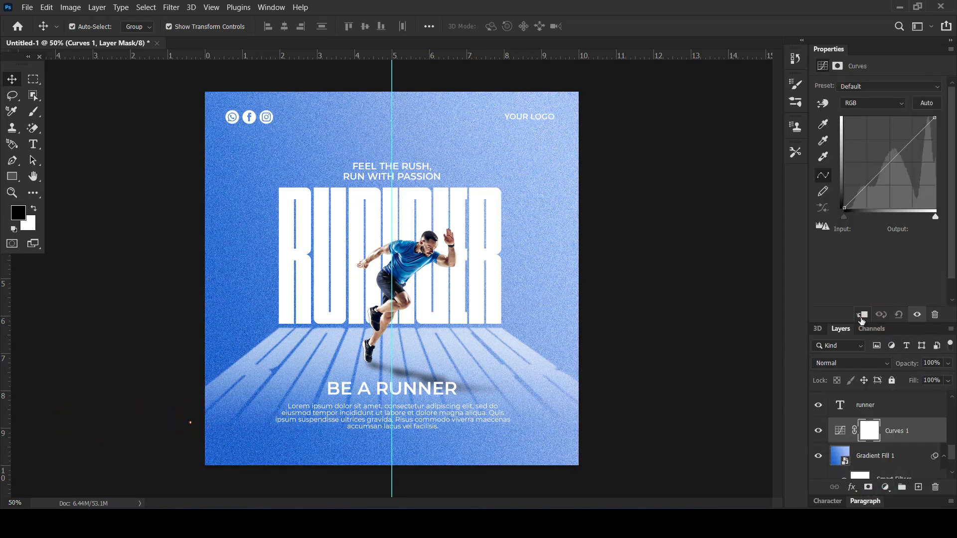
pyautogui.moveTo(876, 175); pyautogui.dragTo(876, 184)
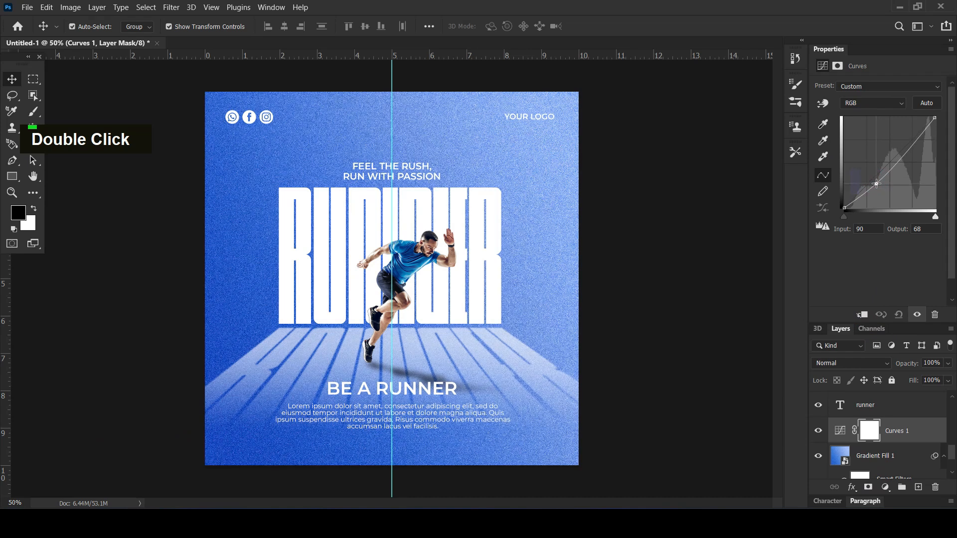
# Step: Edit the gradient background's Camera Raw smart filter and set Grain to 73
pyautogui.scroll(-1, 871, 453)
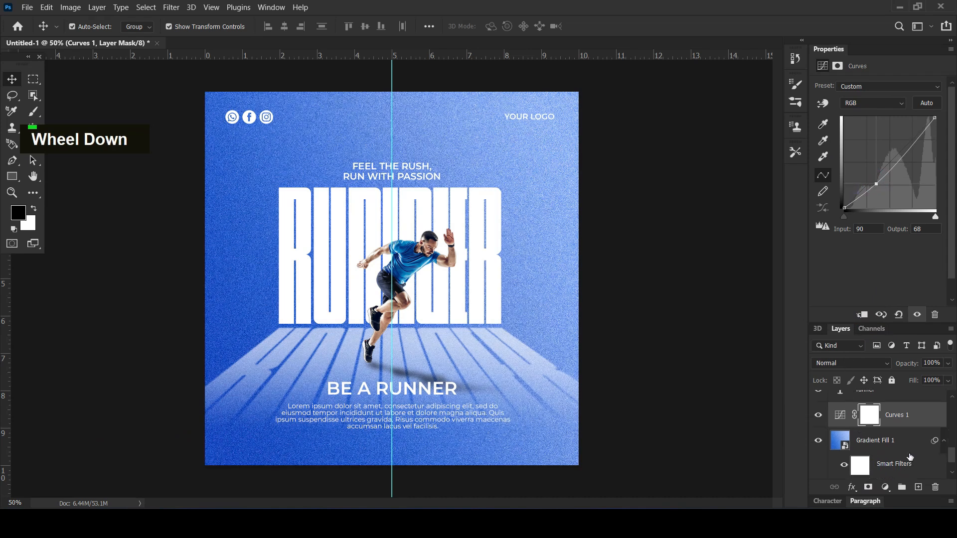
pyautogui.scroll(-1, 910, 457)
pyautogui.doubleClick(895, 464)
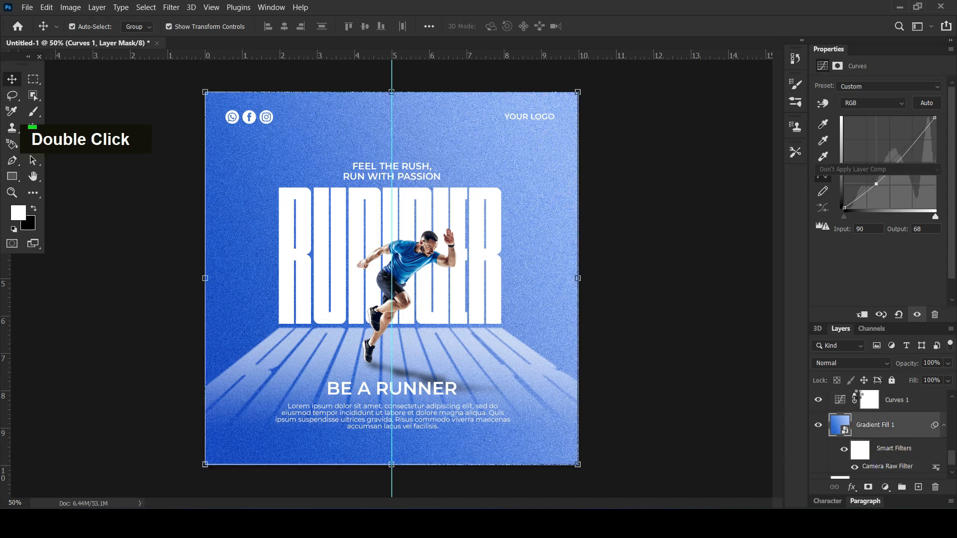
pyautogui.scroll(-8, 805, 397)
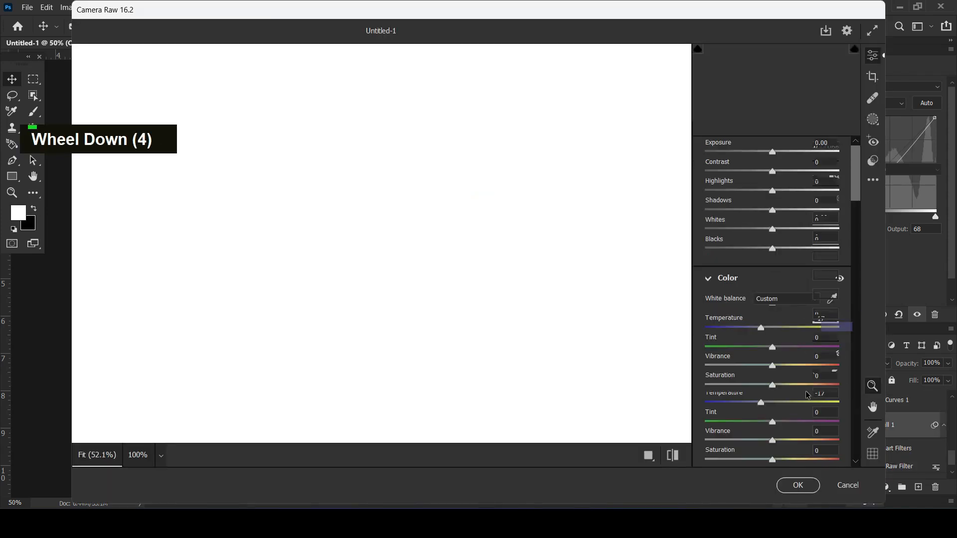
pyautogui.scroll(-12, 842, 315)
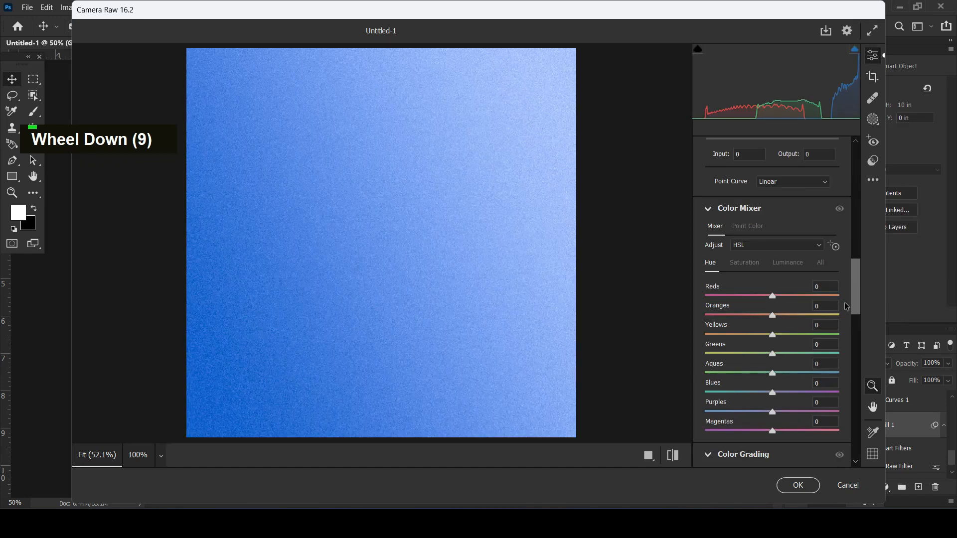
pyautogui.scroll(6, 814, 235)
pyautogui.scroll(6, 814, 235)
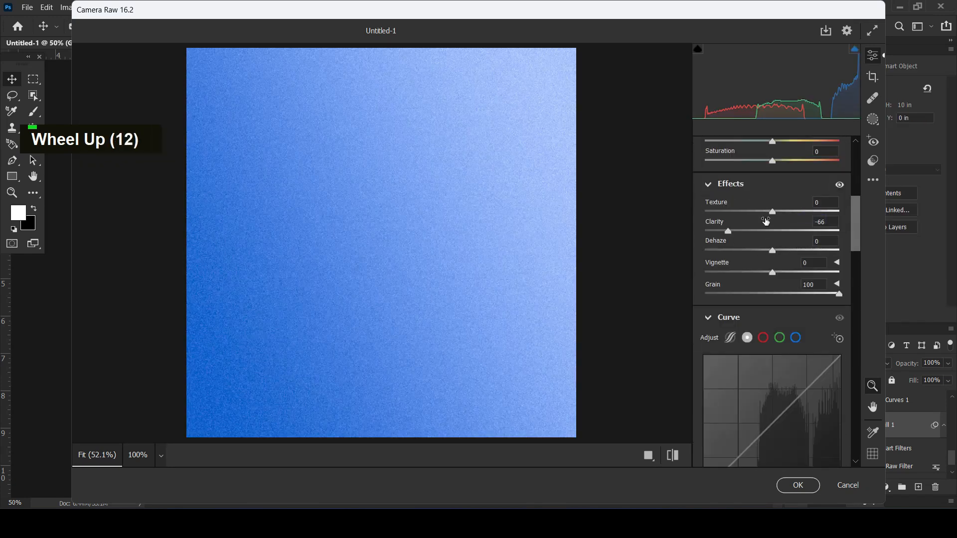
pyautogui.click(803, 294)
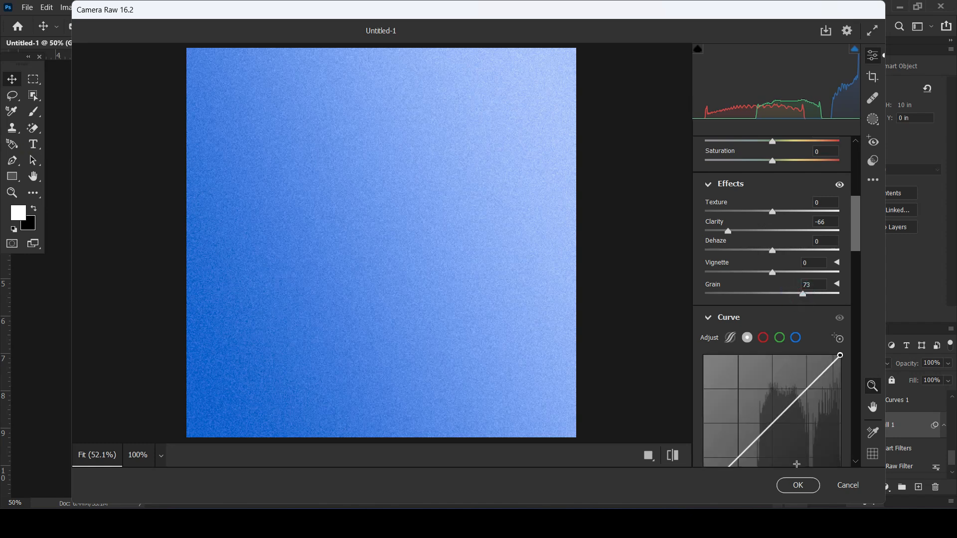
pyautogui.click(798, 486)
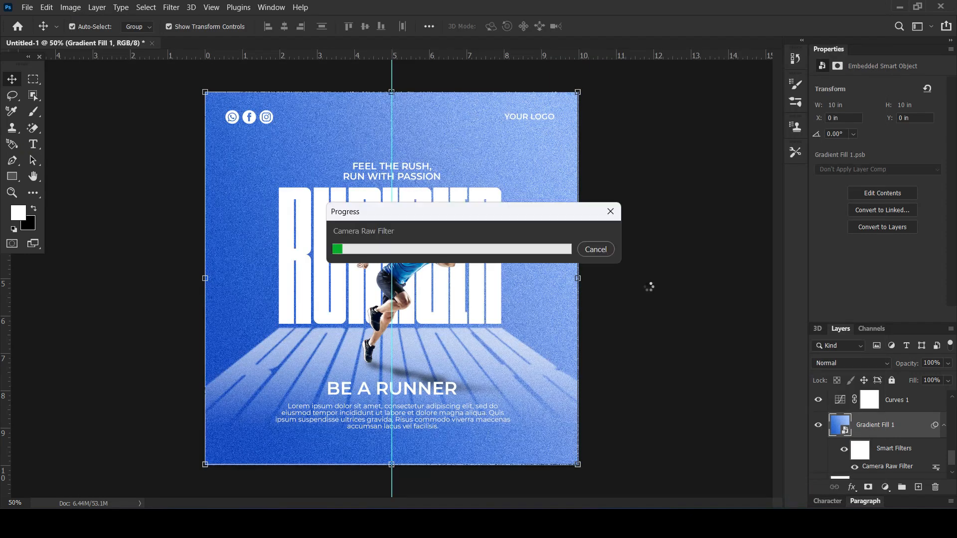
# Step: Lower the floor reflection layer's opacity to about 49% and remove the vertical centre guide from the canvas
pyautogui.click(496, 352)
pyautogui.moveTo(920, 364); pyautogui.dragTo(900, 363)
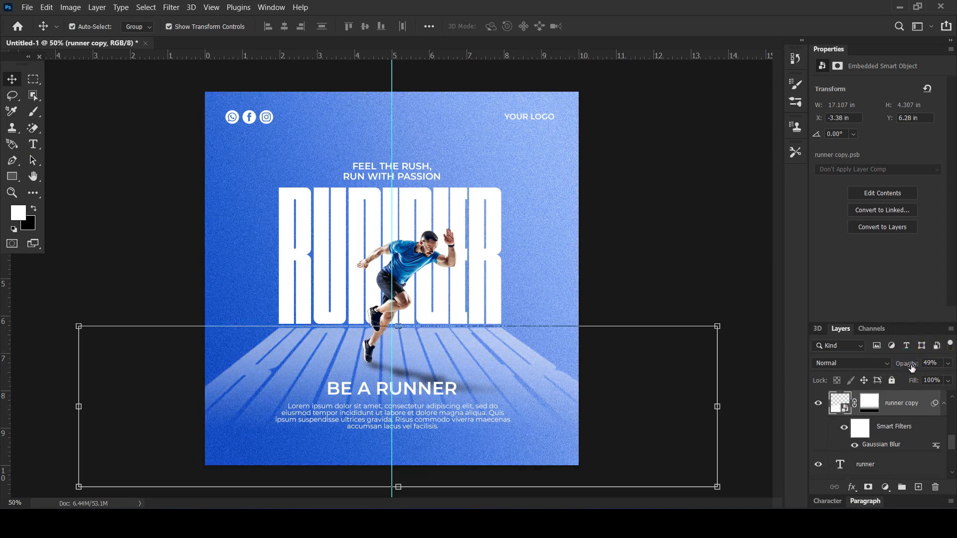
pyautogui.click(750, 258)
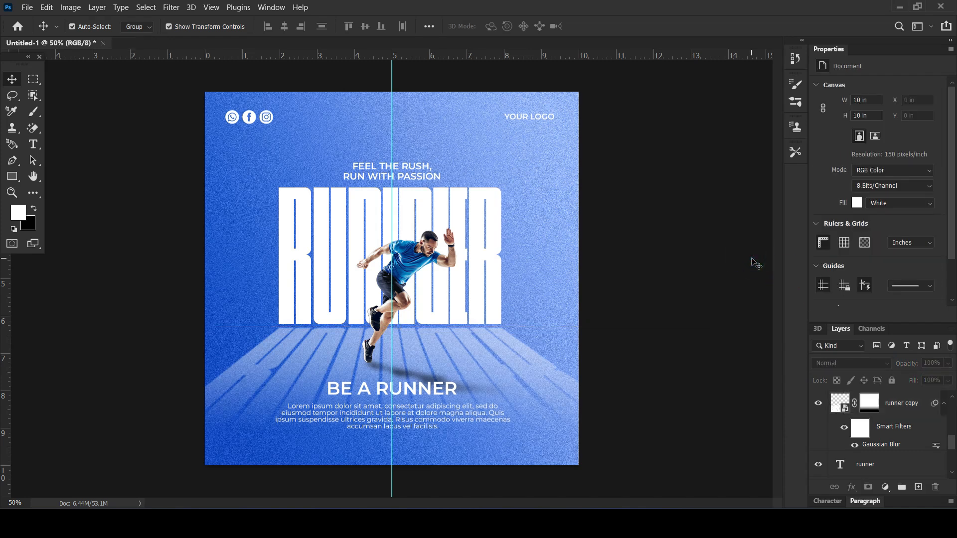
pyautogui.moveTo(391, 120); pyautogui.dragTo(613, 230)
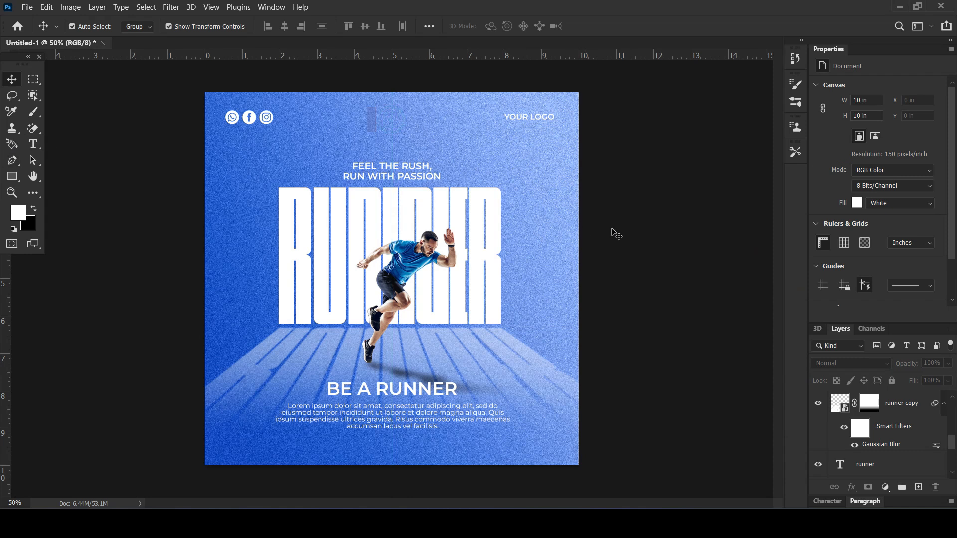